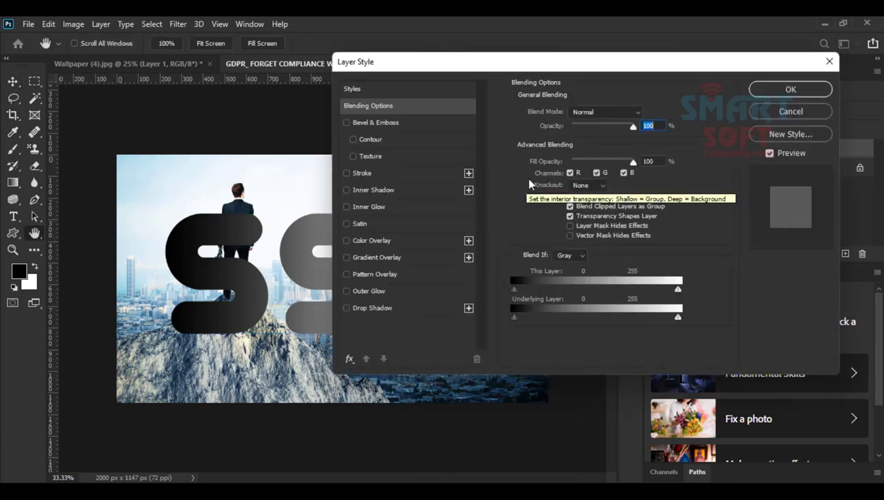
Step: Try a Drop Shadow effect on the SSC lettering and switch it off again
left_click_drag(347, 69, 349, 80)
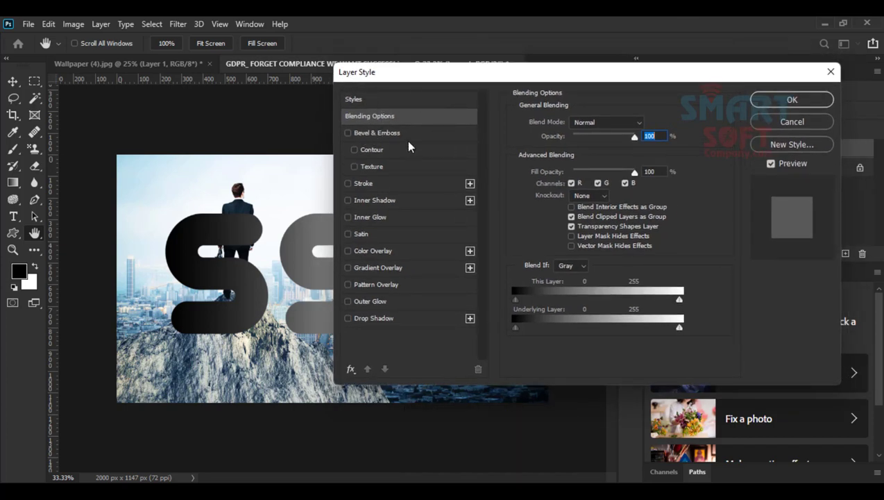
left_click_drag(377, 73, 401, 78)
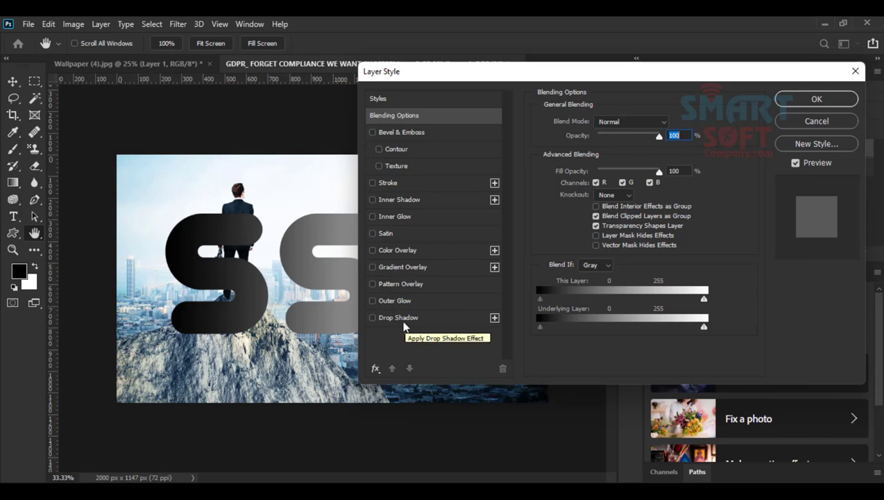
left_click(397, 317)
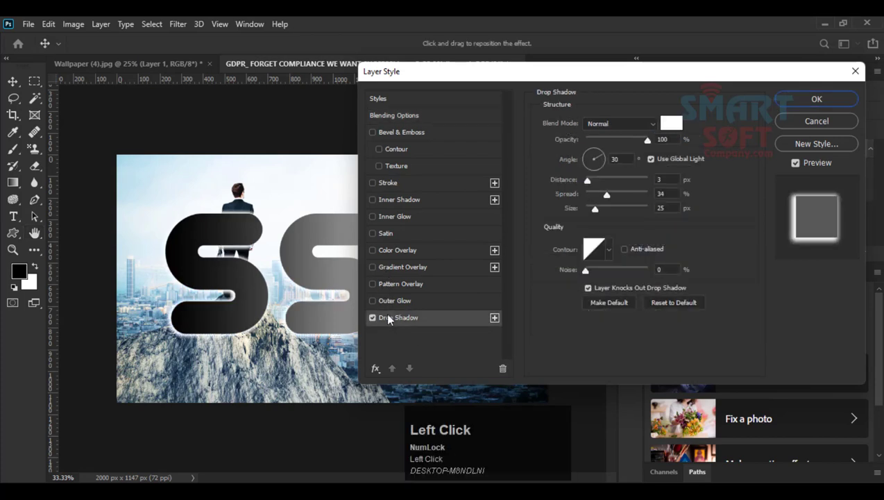
left_click(372, 318)
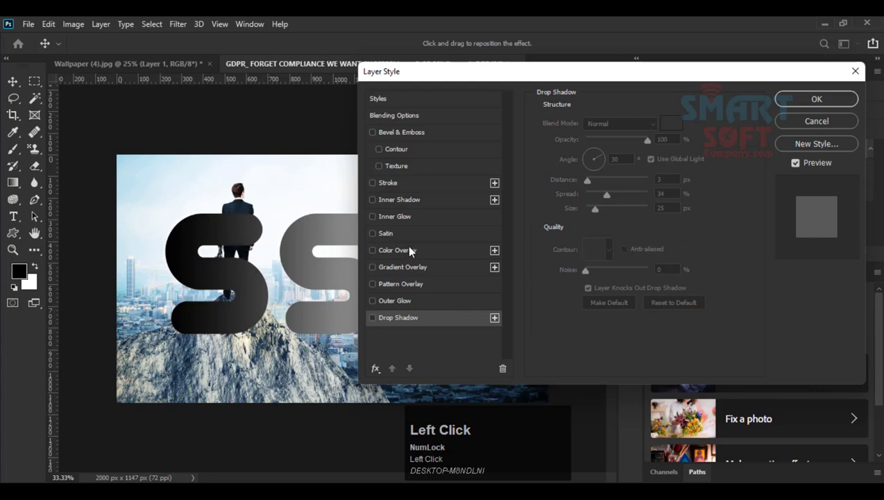
left_click(400, 118)
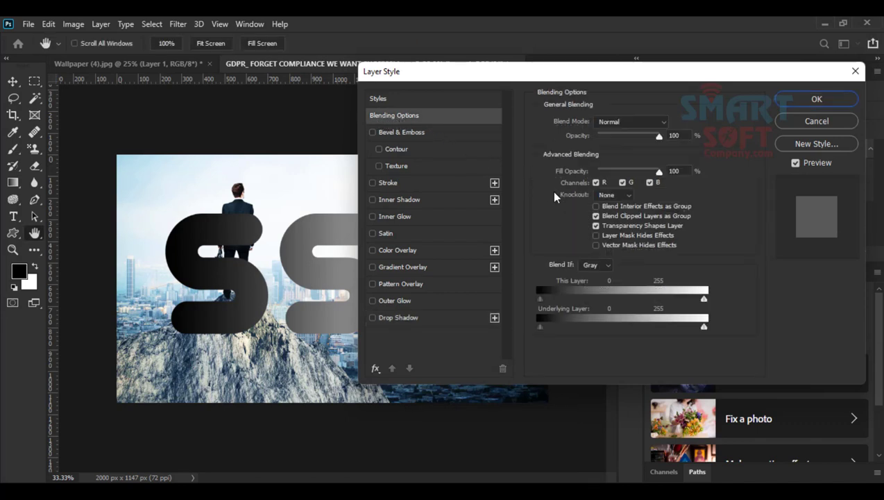
Step: Test the This Layer range under Blend If for the SSC lettering, ending with its white limit at 253
left_click_drag(520, 77, 625, 59)
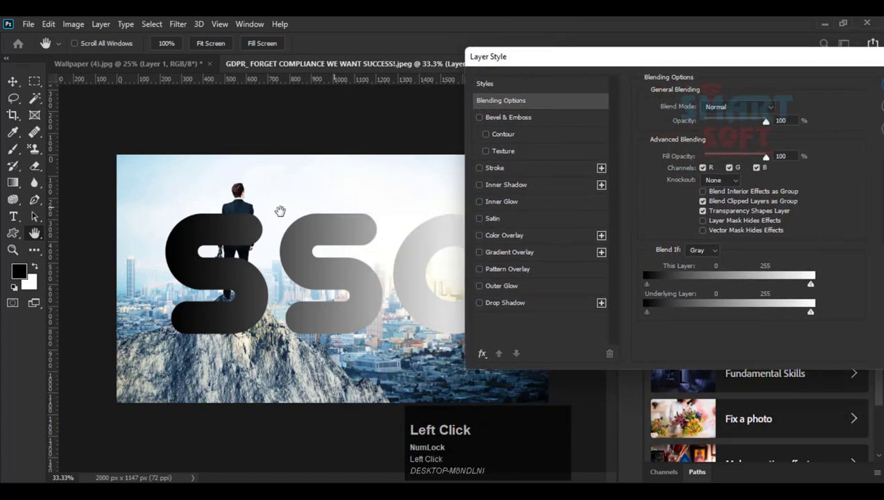
key("space")
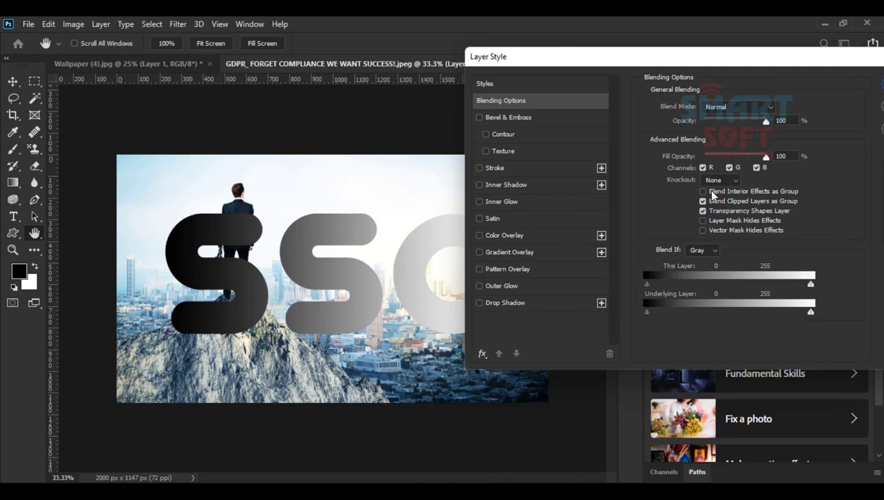
left_click(717, 109)
left_click(716, 109)
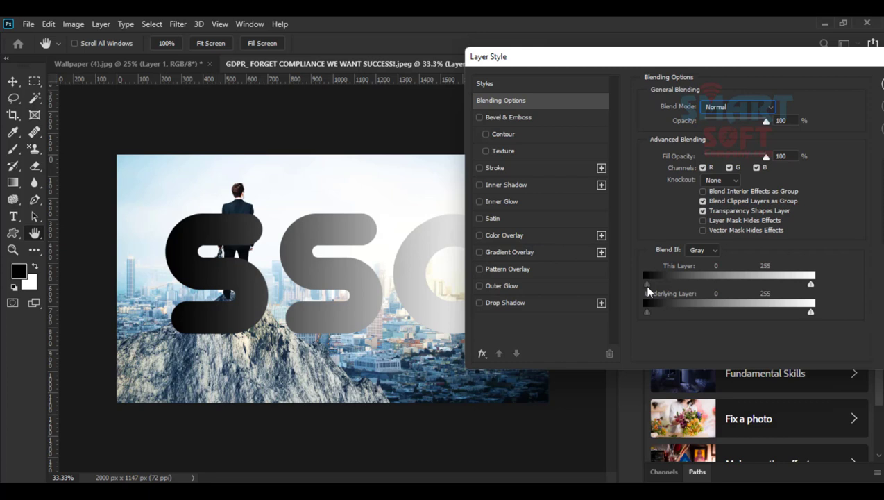
left_click_drag(647, 286, 618, 287)
left_click_drag(684, 286, 631, 280)
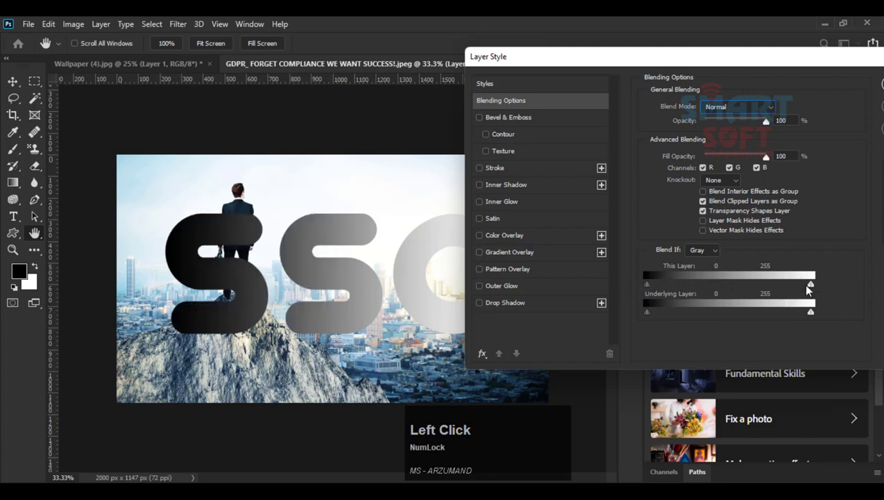
mouse_move(811, 286)
left_mouse_down()
mouse_move(677, 281)
mouse_move(819, 280)
mouse_move(673, 283)
mouse_move(809, 284)
left_mouse_up()
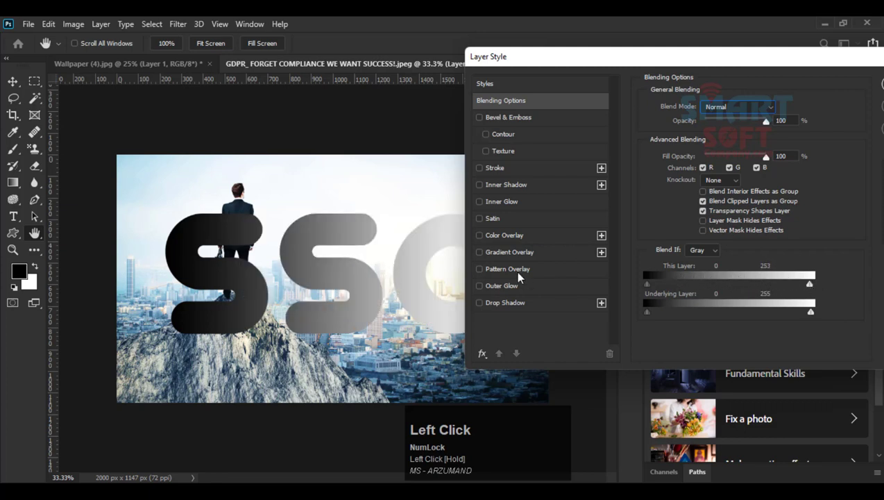
Step: Keep Blend If on Gray and raise the Underlying Layer black limit to 122
left_click_drag(594, 60, 637, 36)
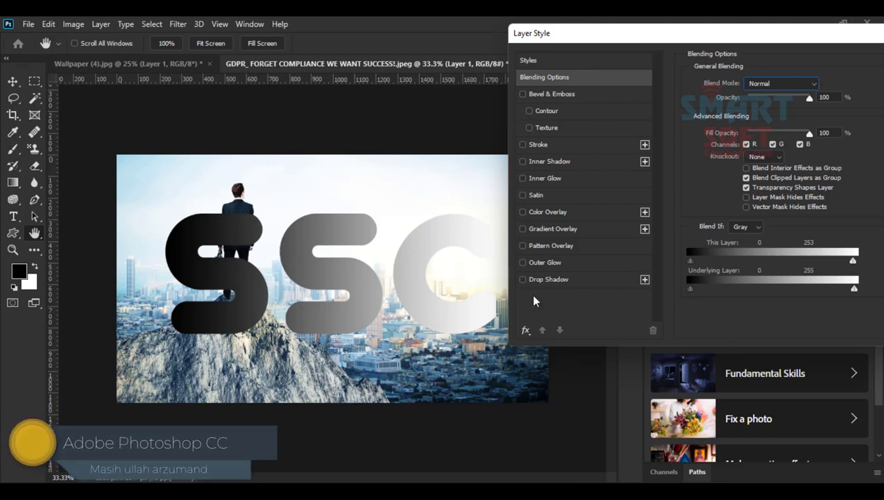
left_click(223, 236)
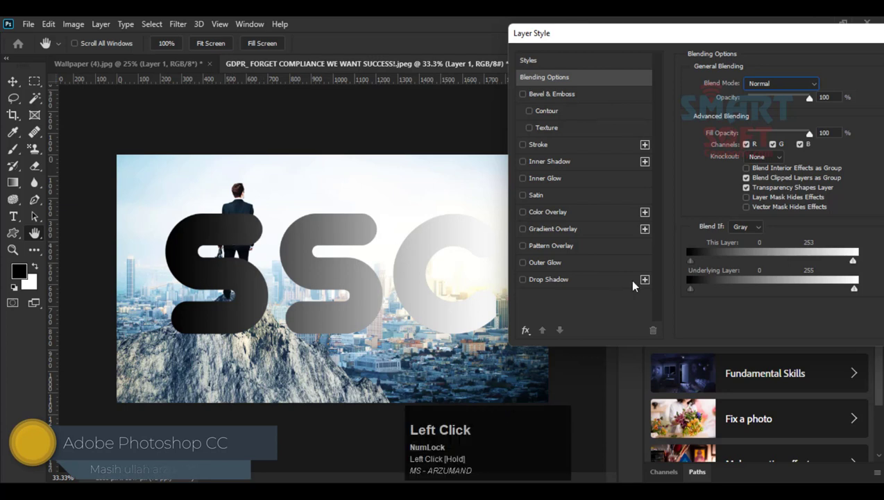
left_click(743, 228)
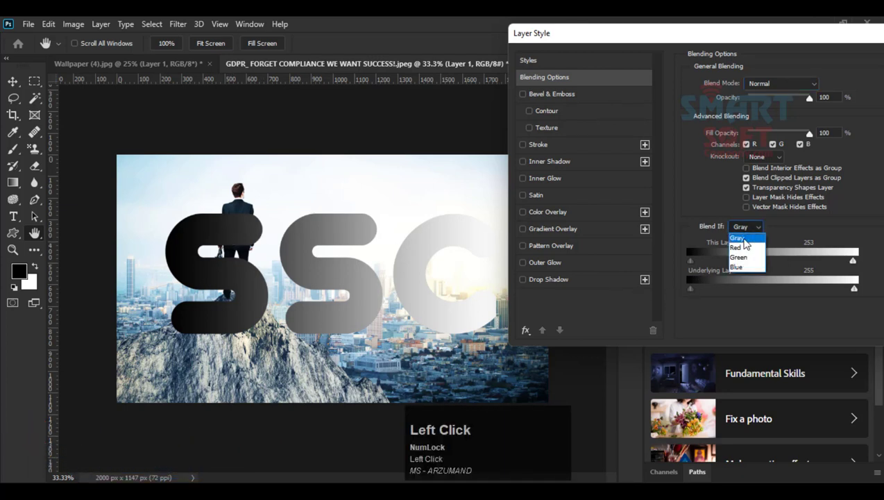
left_click(743, 239)
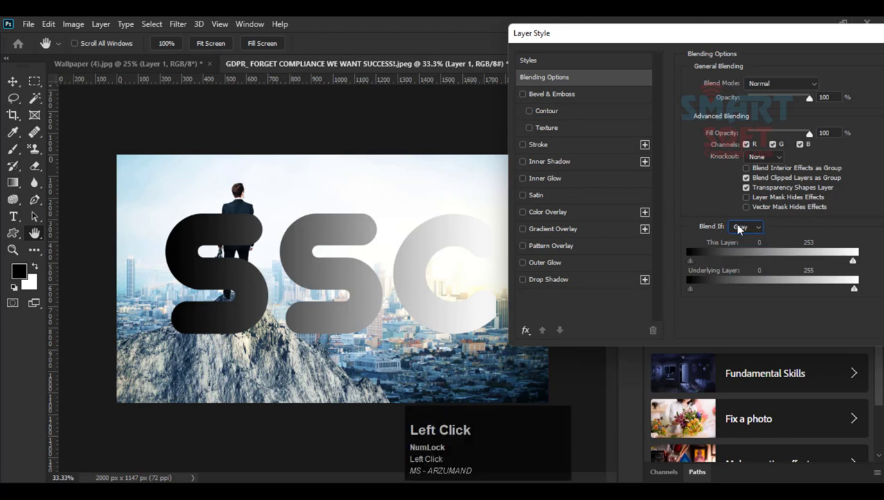
left_click(737, 227)
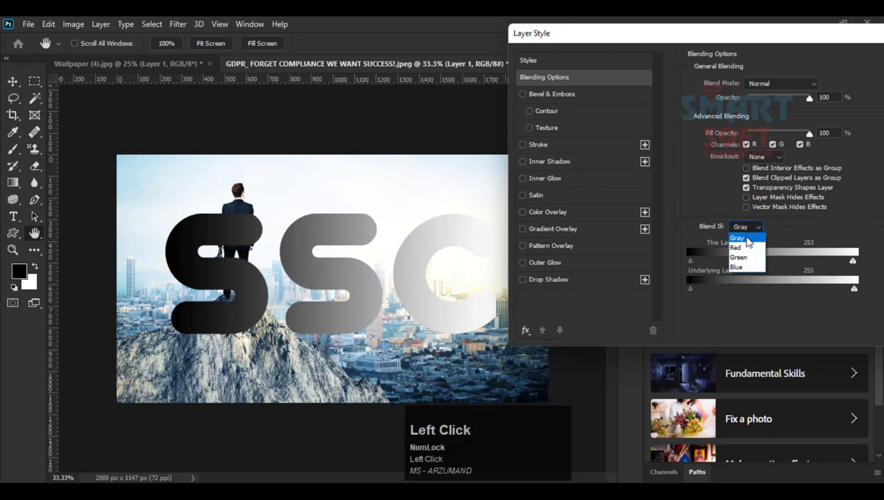
left_click(742, 239)
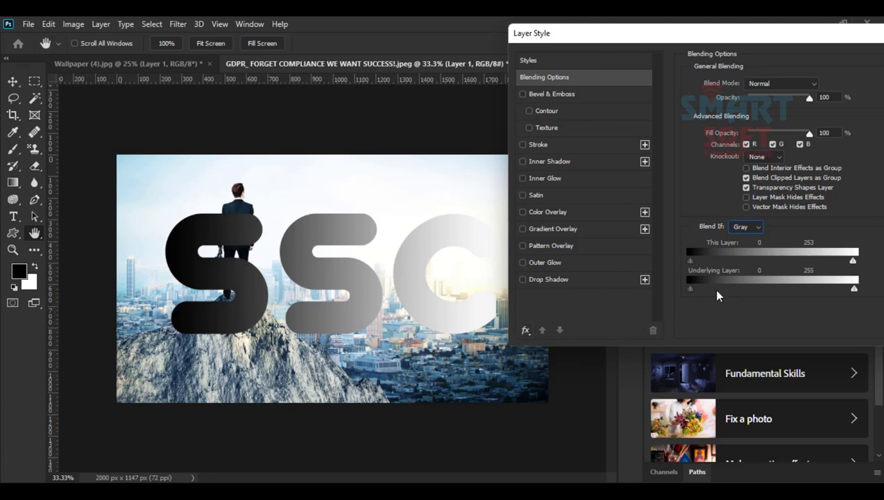
left_click_drag(693, 289, 768, 289)
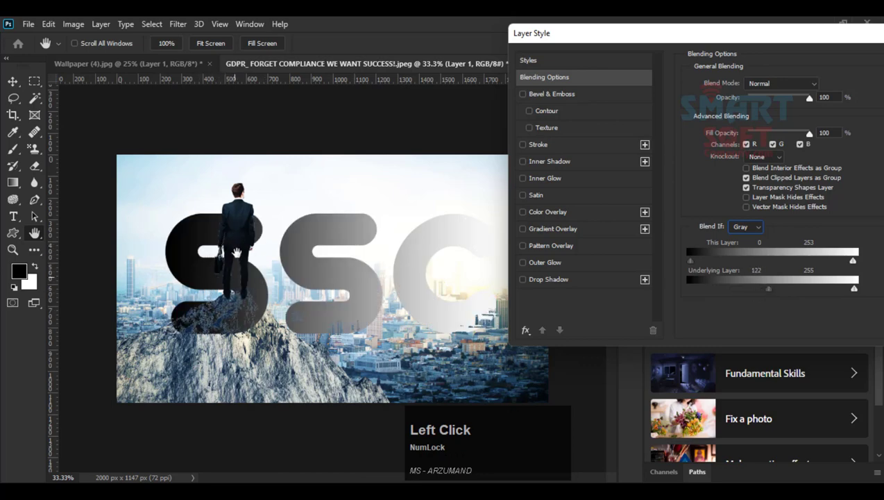
Step: Raise the Underlying Layer black limit to 236 while checking the lettering around the man, and apply the layer style
key("ctrl+equal")
key("ctrl+equal")
key("space")
left_click_drag(217, 248, 261, 256)
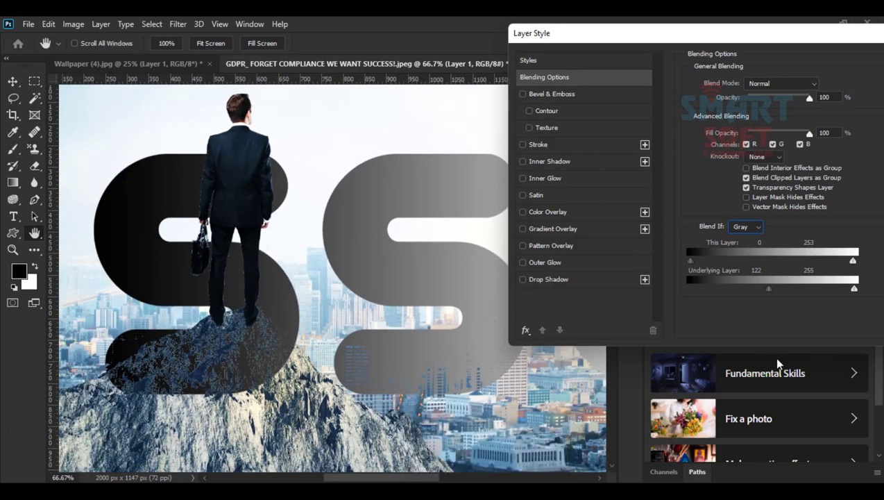
left_click_drag(769, 289, 872, 288)
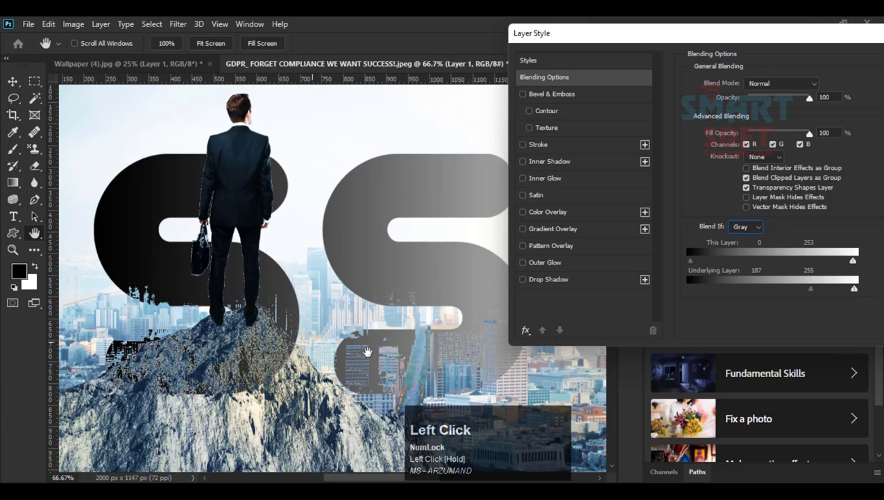
left_click_drag(810, 290, 842, 291)
left_click_drag(771, 33, 486, 66)
left_click(652, 90)
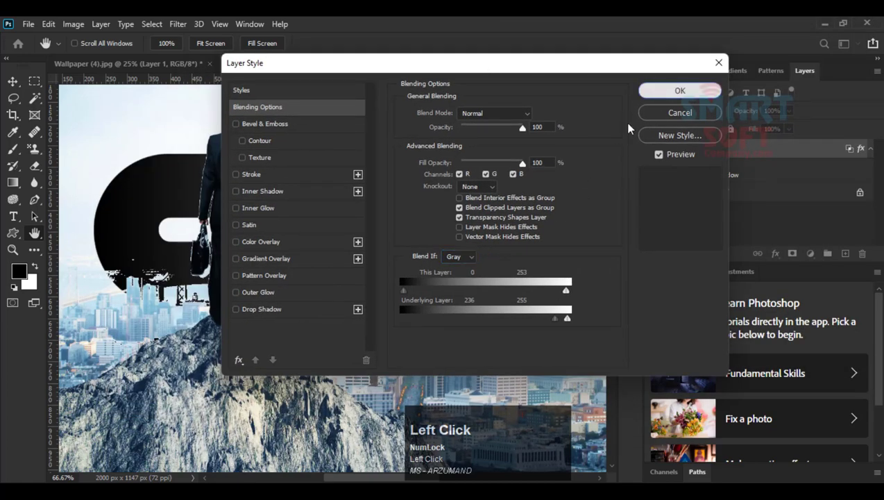
key("ctrl+0")
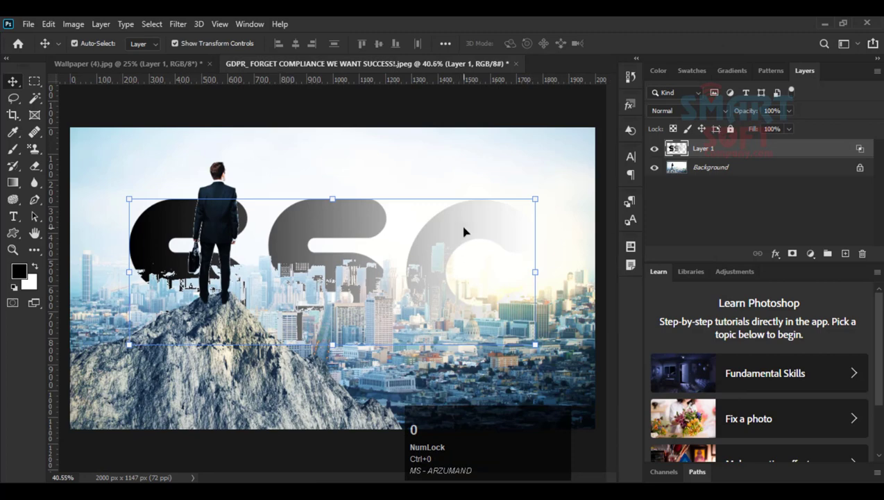
Step: Move the SSC lettering straight up so its top edge sits at the height of the man's head
left_click(277, 152)
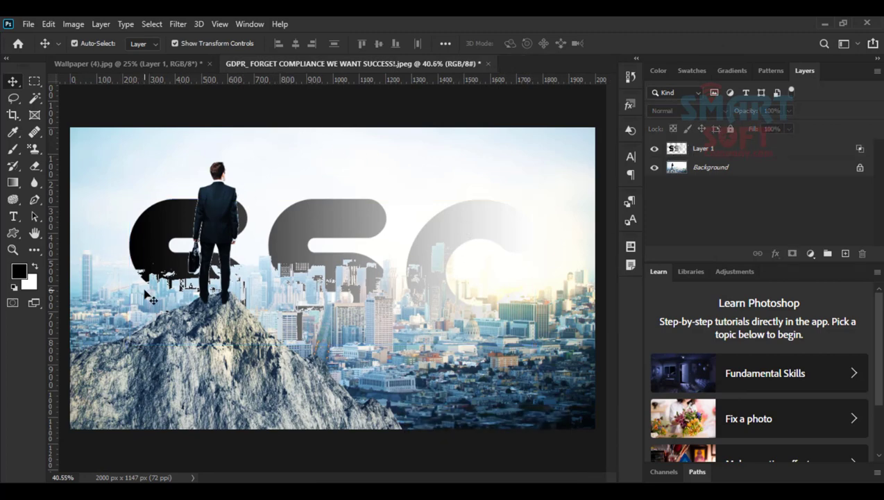
left_click(172, 239)
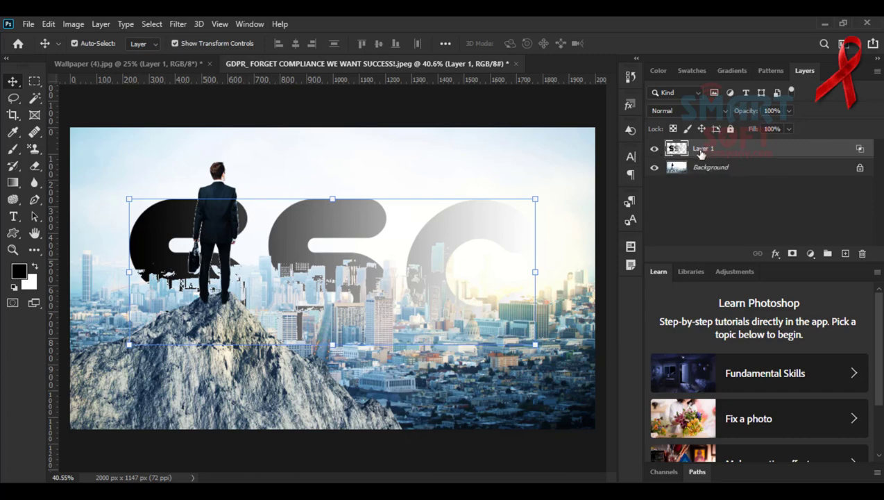
key("F9")
left_click(305, 224)
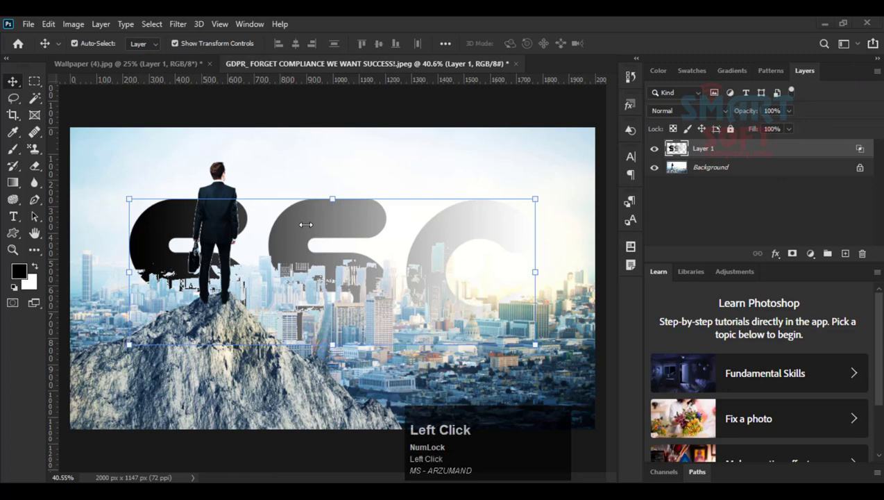
left_click_drag(170, 227, 173, 173)
left_click_drag(199, 179, 153, 210)
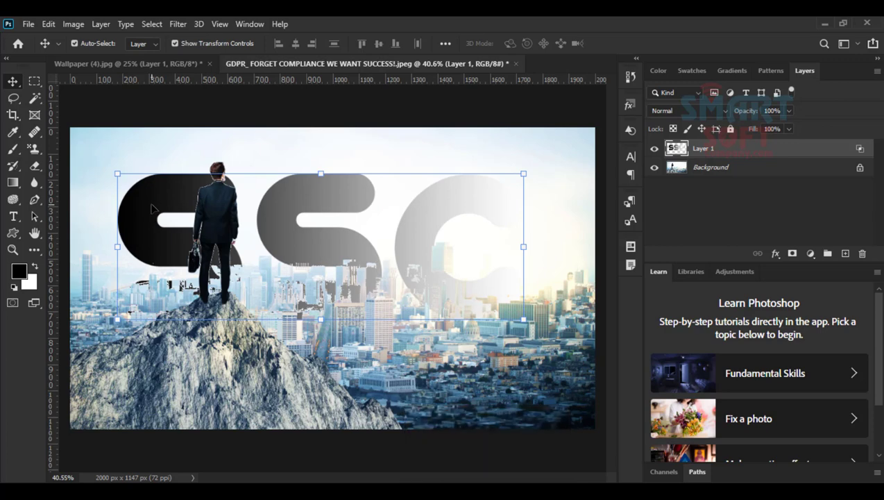
mouse_move(151, 209)
left_mouse_down()
mouse_move(160, 199)
mouse_move(164, 207)
left_mouse_up()
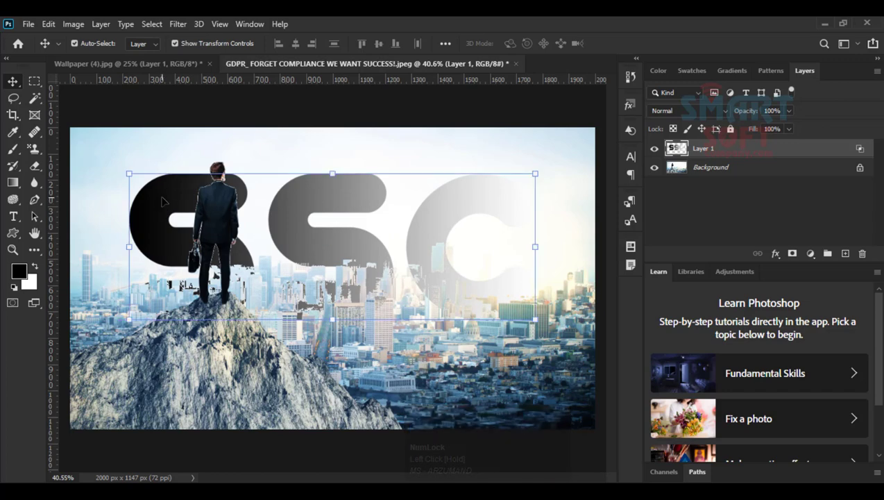
Step: Switch to the Wallpaper (4).jpg document and move its SSC lettering up over the top of the blue car
left_click(252, 83)
left_click(173, 69)
left_click_drag(339, 236, 314, 177)
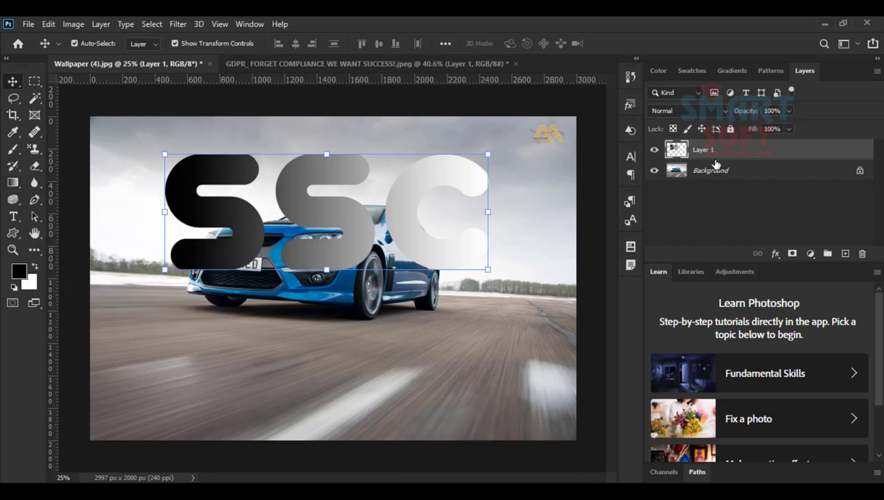
Step: Open the Blending Options of the car image's lettering layer and set Blend If to Blue
left_click(775, 254)
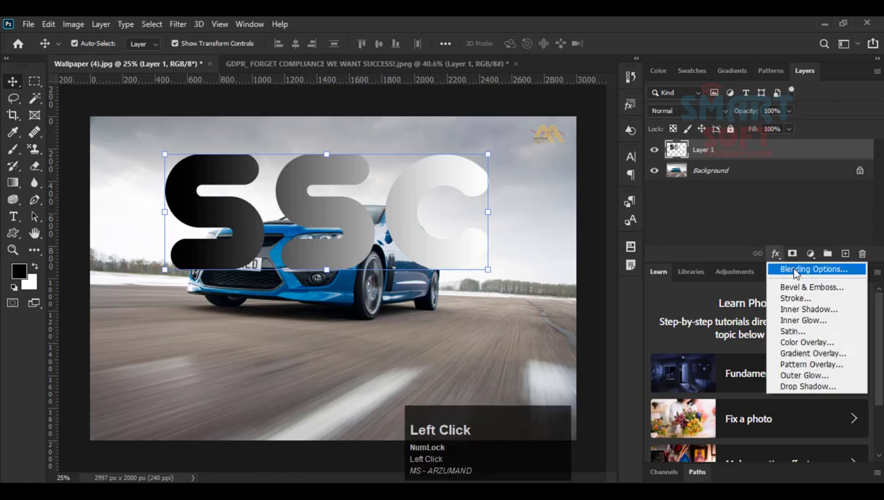
left_click(386, 234)
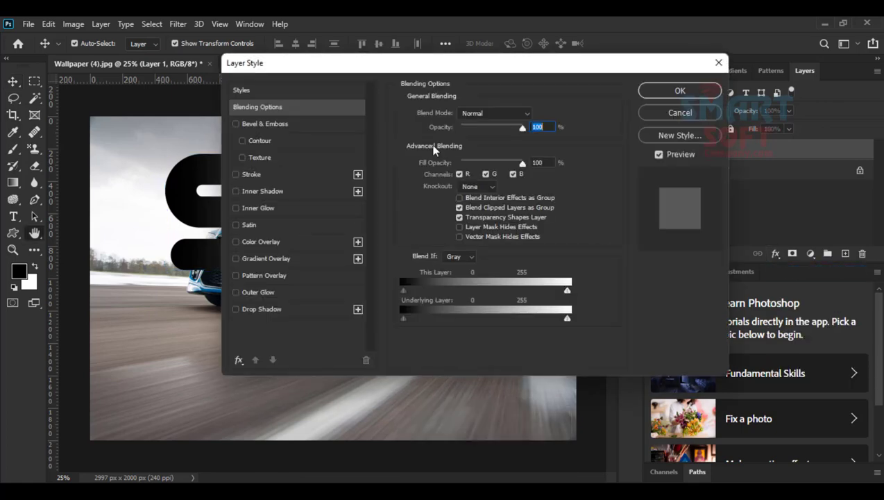
left_click_drag(423, 71, 603, 116)
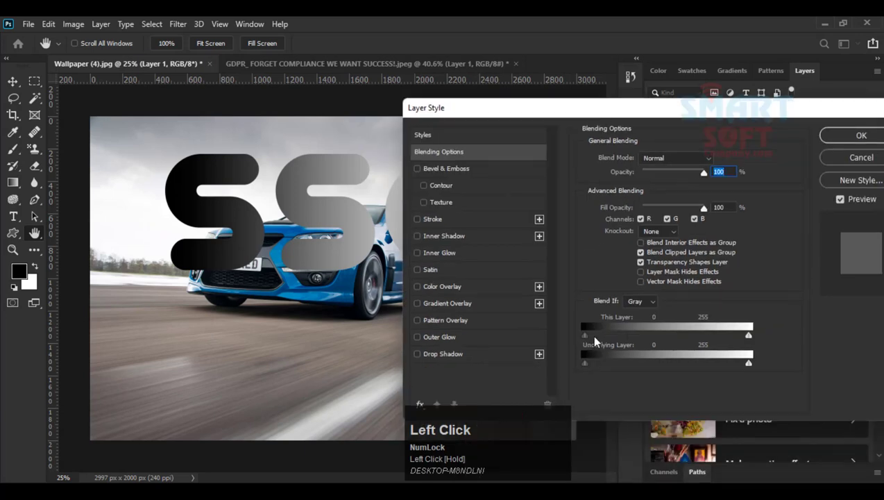
left_click(383, 291)
left_click(649, 303)
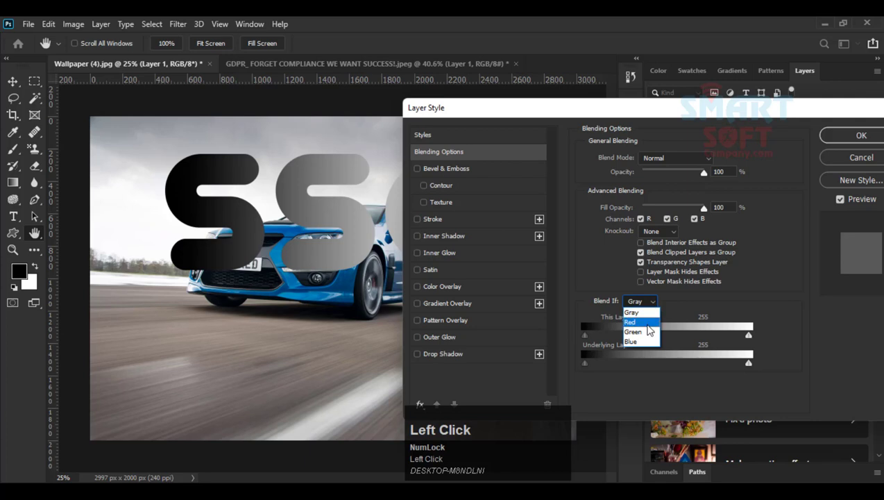
left_click(648, 334)
left_click(632, 302)
left_click(645, 339)
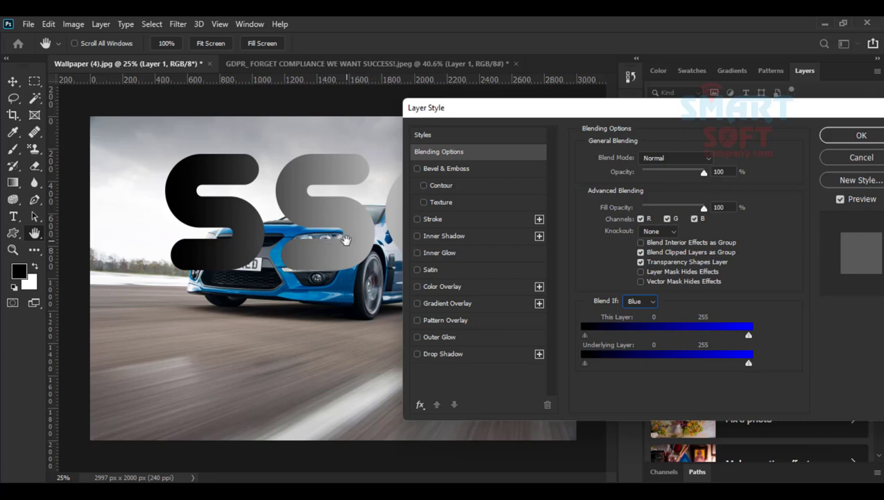
Step: Try out the Blue-channel limits of This Layer and Underlying Layer, and close the layer style
left_click_drag(585, 363, 567, 361)
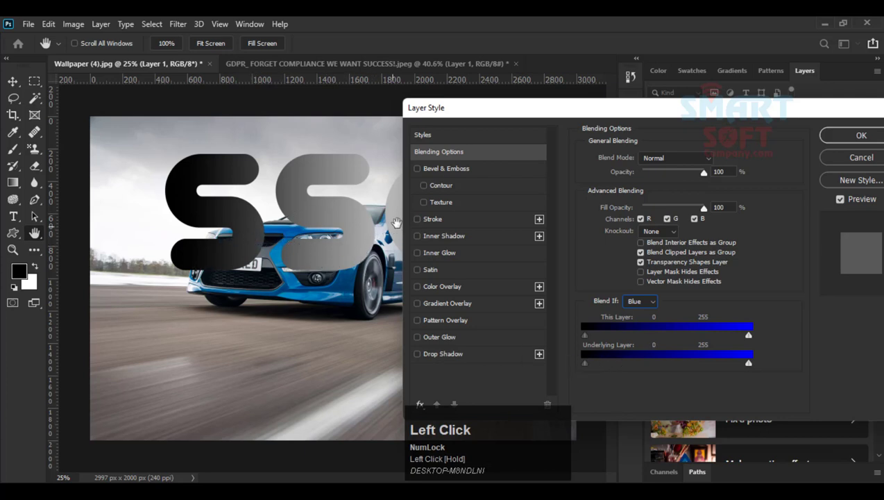
mouse_move(585, 364)
left_mouse_down()
mouse_move(750, 355)
mouse_move(585, 356)
left_mouse_up()
left_click_drag(748, 365, 773, 367)
left_click_drag(589, 338, 533, 335)
left_click_drag(515, 112, 239, 158)
left_click(585, 182)
Step: Try repositioning the SSC lettering over the blue car with the Move tool
key("v")
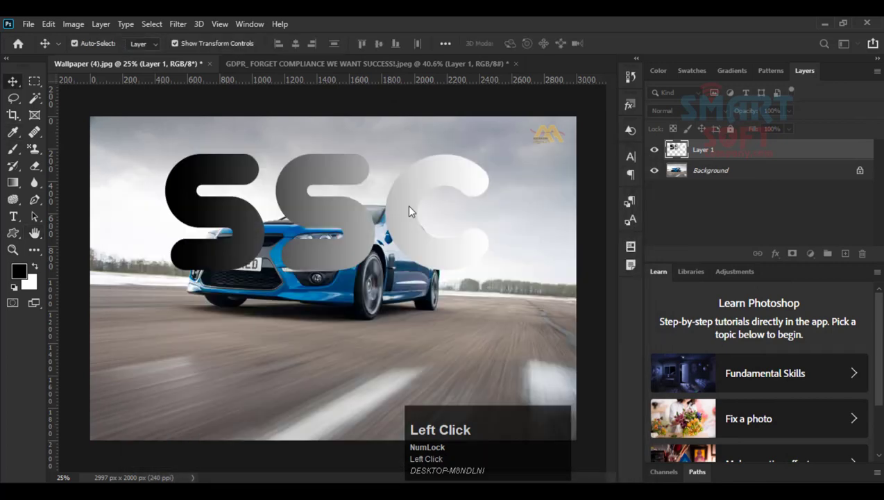
left_click_drag(332, 219, 359, 236)
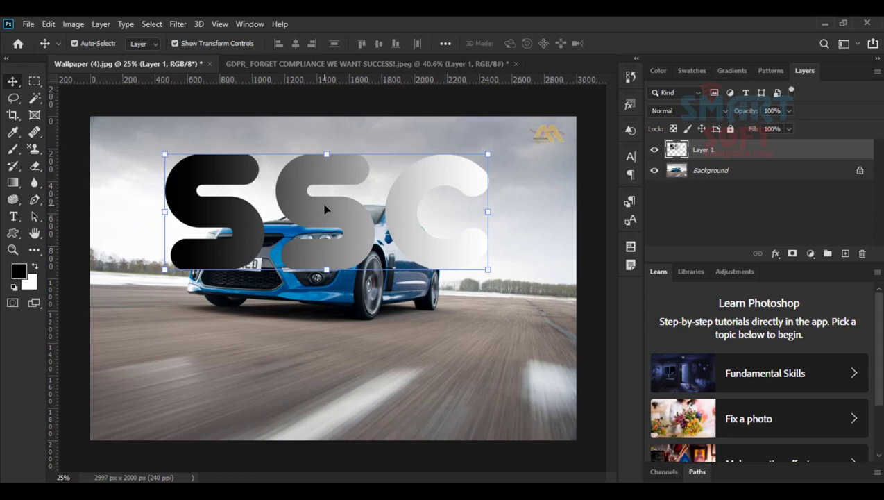
Step: Nudge the SSC lettering up and to the left over the blue car, and enable Bevel & Emboss in its layer style
left_click_drag(324, 209, 315, 199)
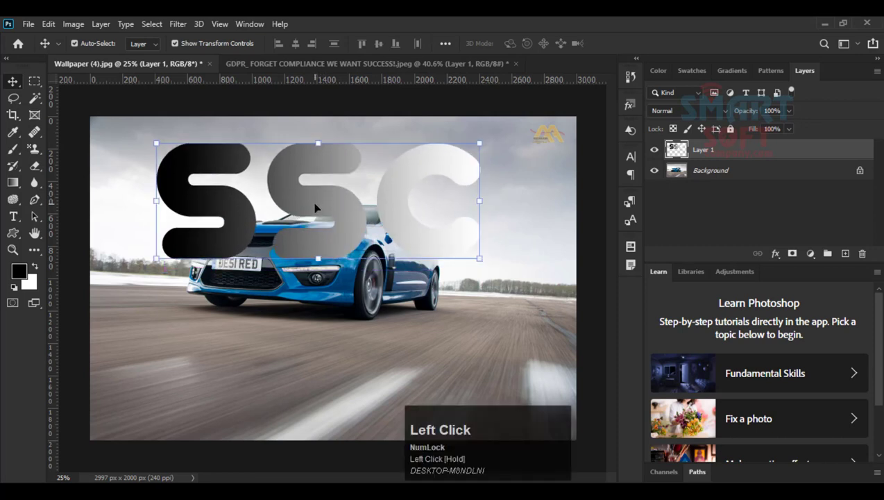
key("F9")
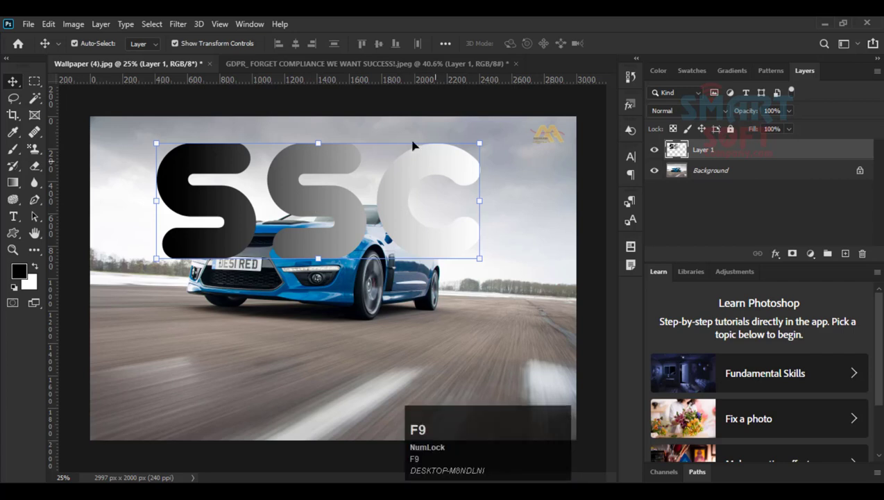
left_click(775, 254)
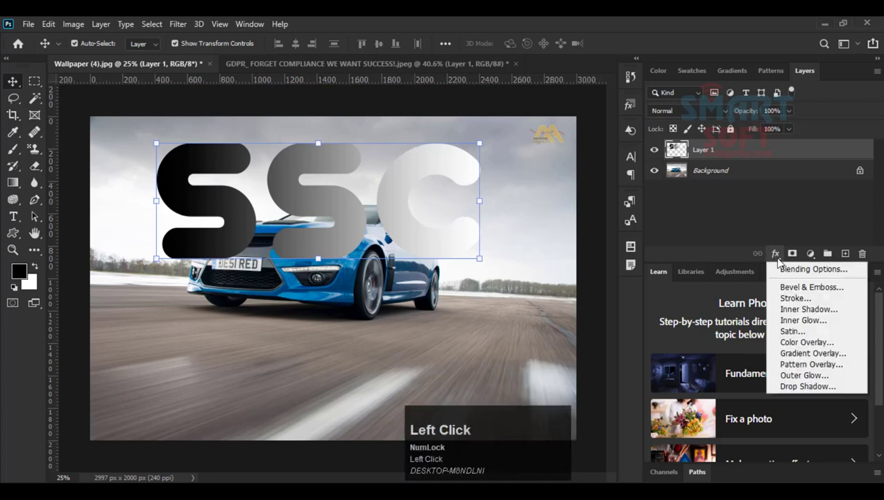
left_click(786, 275)
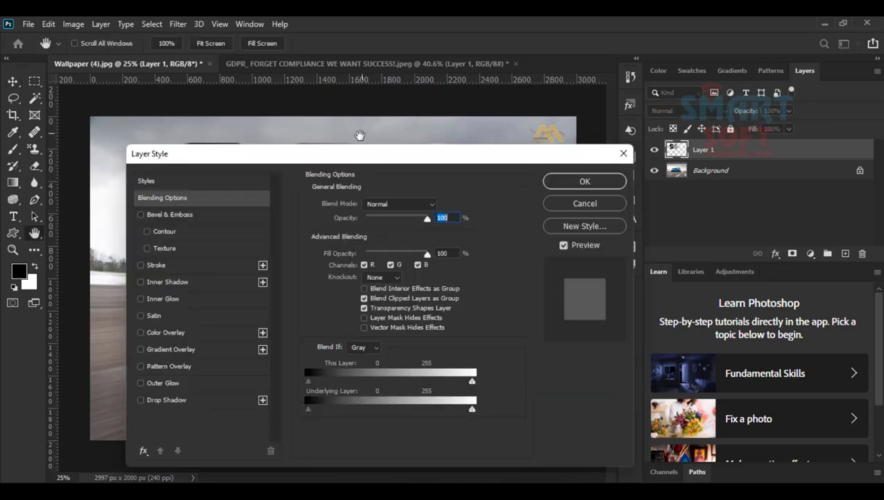
left_click_drag(343, 158, 378, 129)
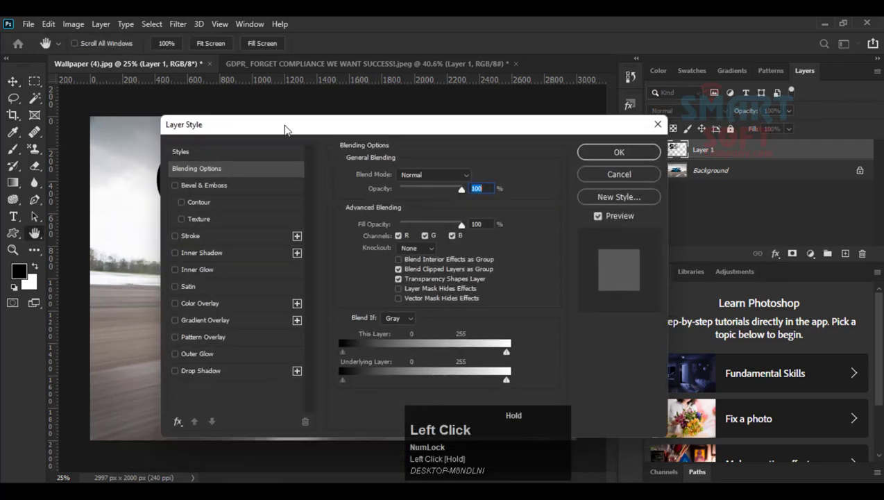
left_click(222, 185)
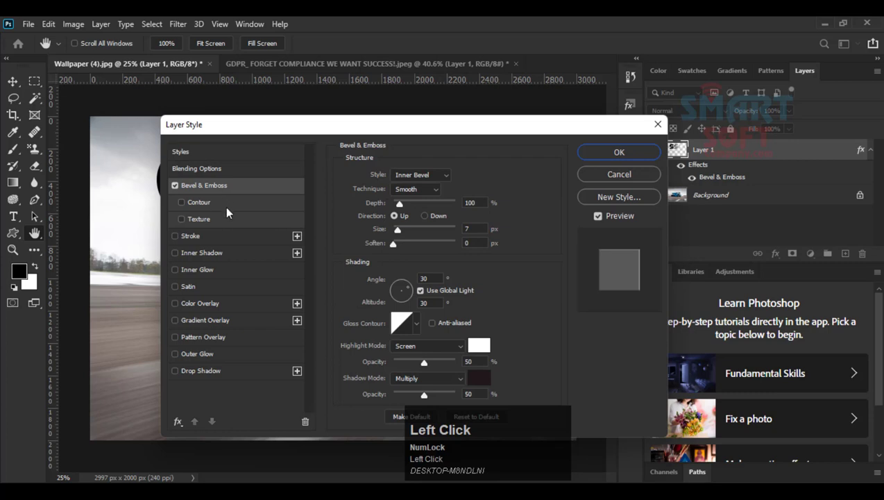
Step: Try the Contour option of Bevel & Emboss on and off, and leave it disabled
left_click(228, 207)
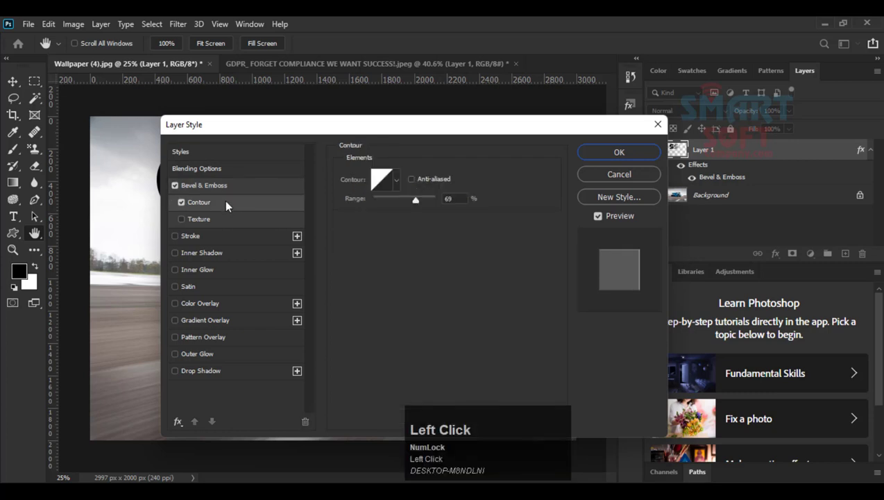
left_click(223, 184)
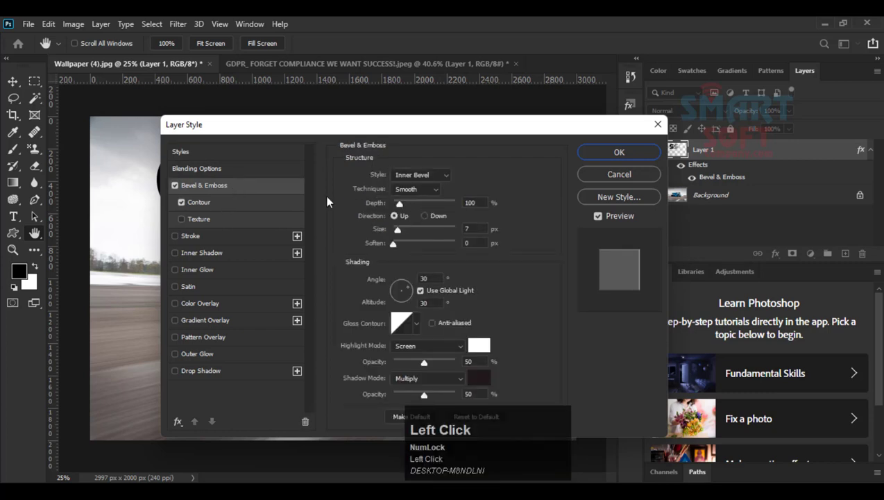
left_click(178, 205)
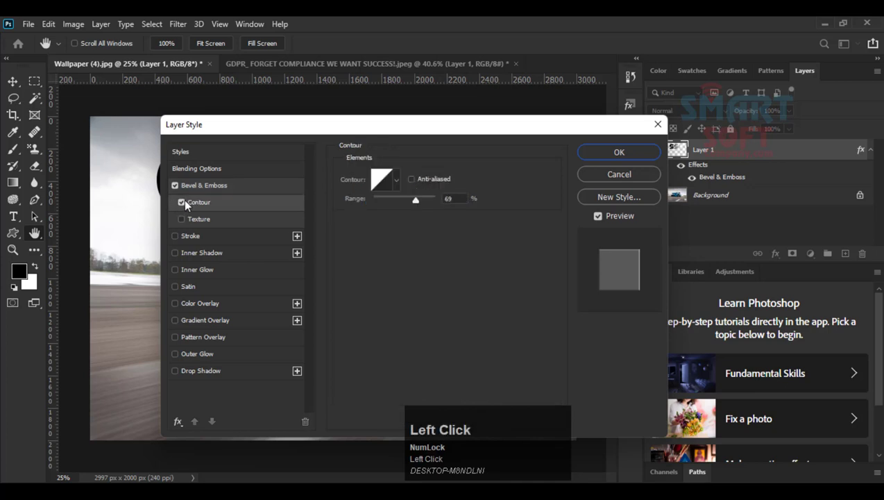
left_click(182, 202)
left_click(181, 201)
left_click(180, 201)
left_click(182, 202)
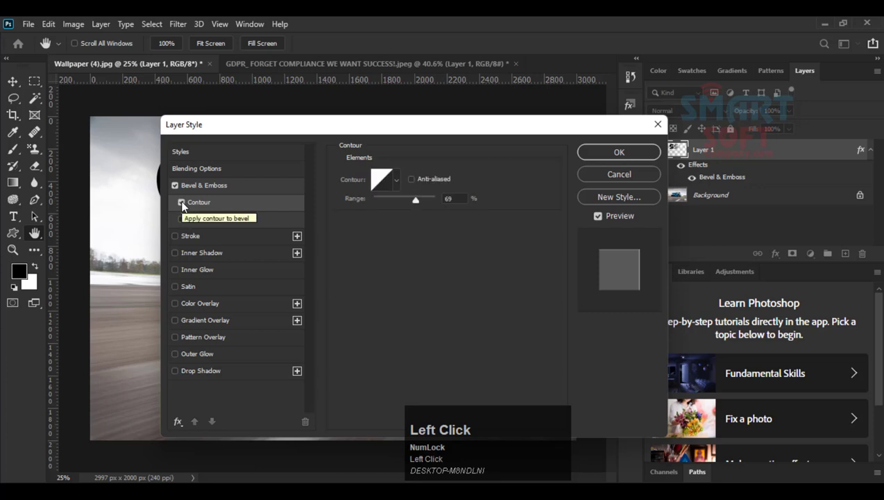
left_click(182, 202)
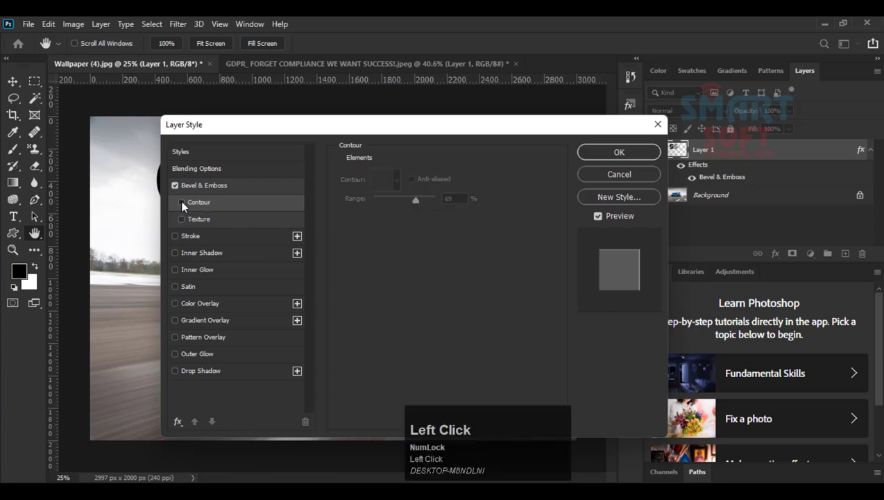
left_click(220, 185)
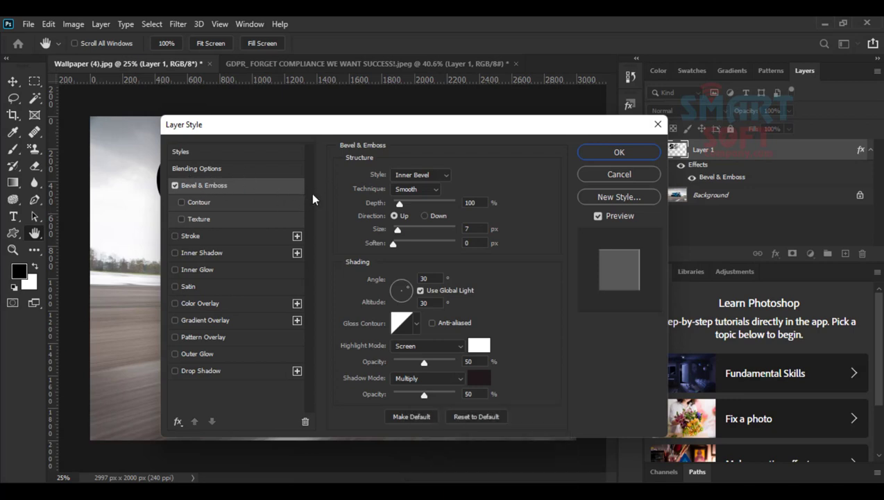
Step: Apply the Bevel & Emboss effect to the lettering layer and inspect the bevelled letter edges up close
scroll(410, 325, "down", 1)
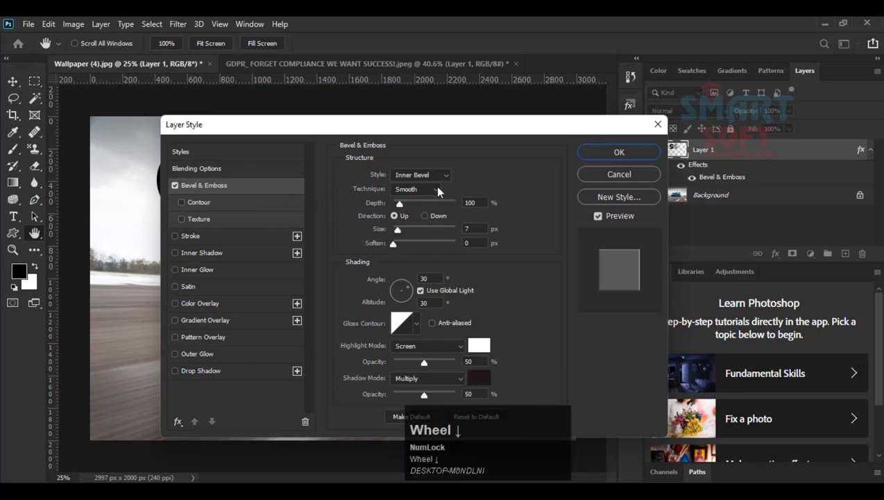
left_click_drag(239, 124, 474, 121)
key("ctrl+plus")
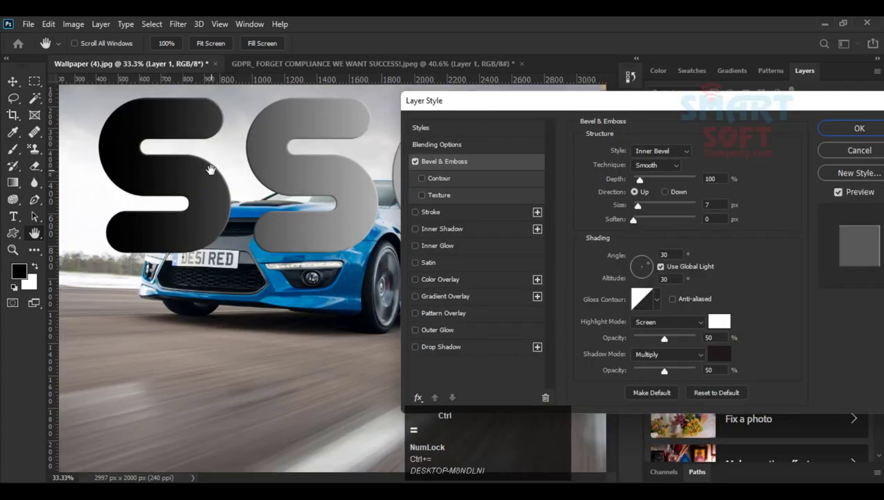
key("ctrl+plus")
key("space")
key("Return")
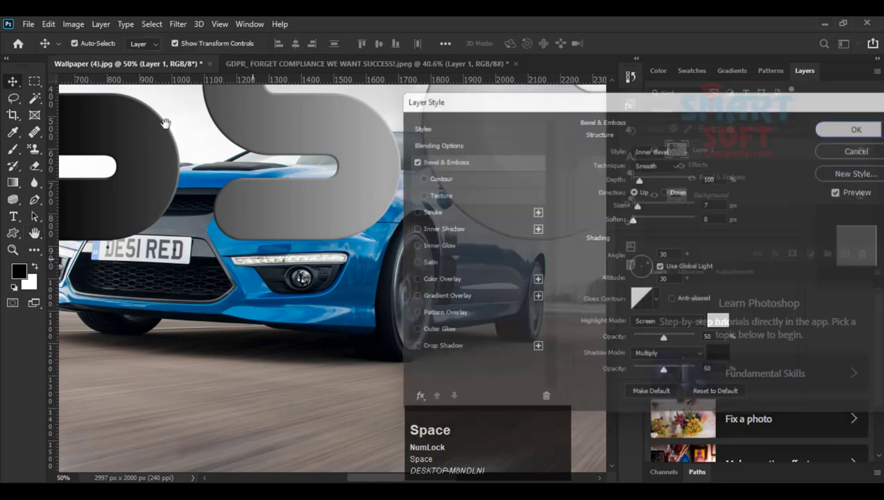
left_click_drag(238, 181, 337, 245)
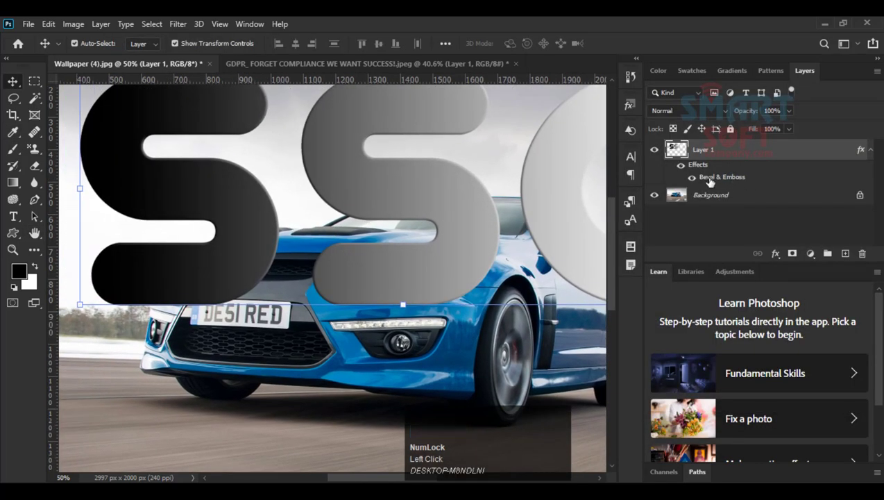
left_click_drag(447, 161, 431, 202)
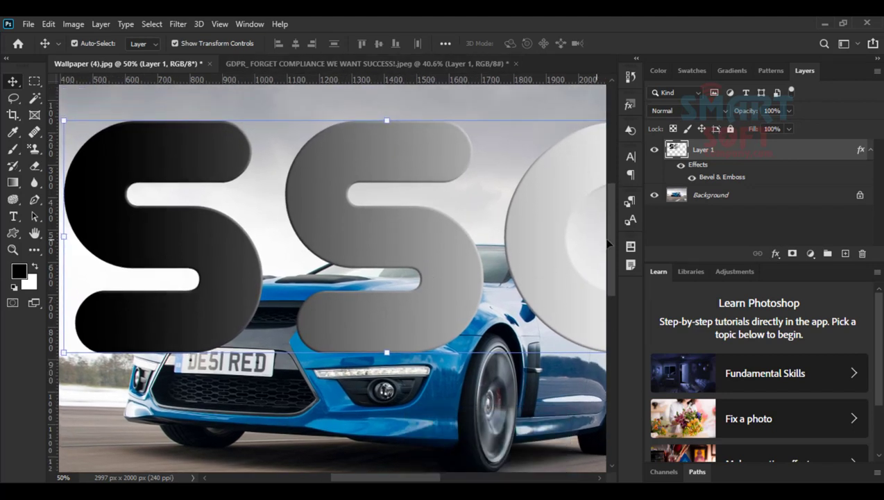
Step: Reopen the lettering layer's Bevel & Emboss settings and change the style to Outer Bevel
left_click(775, 253)
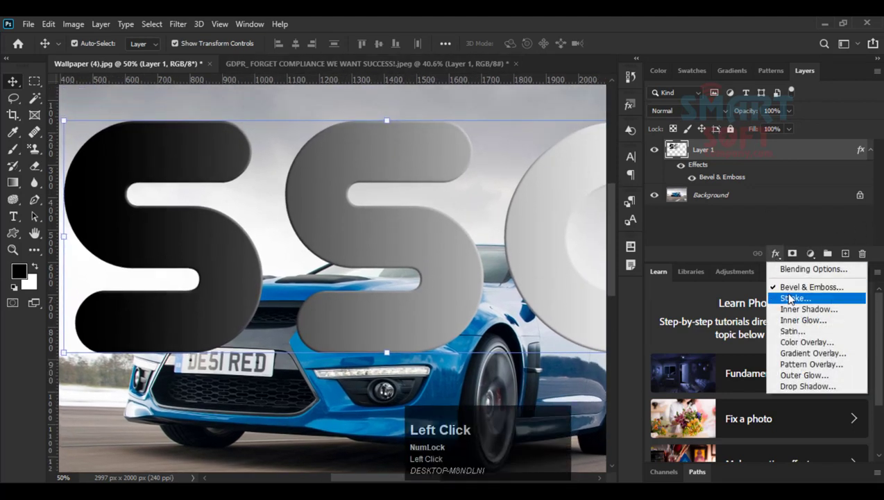
left_click(782, 285)
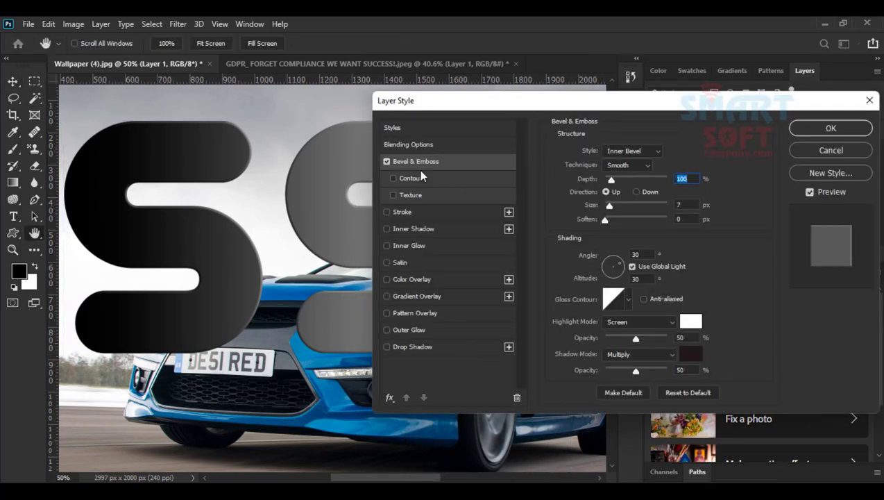
left_click(419, 162)
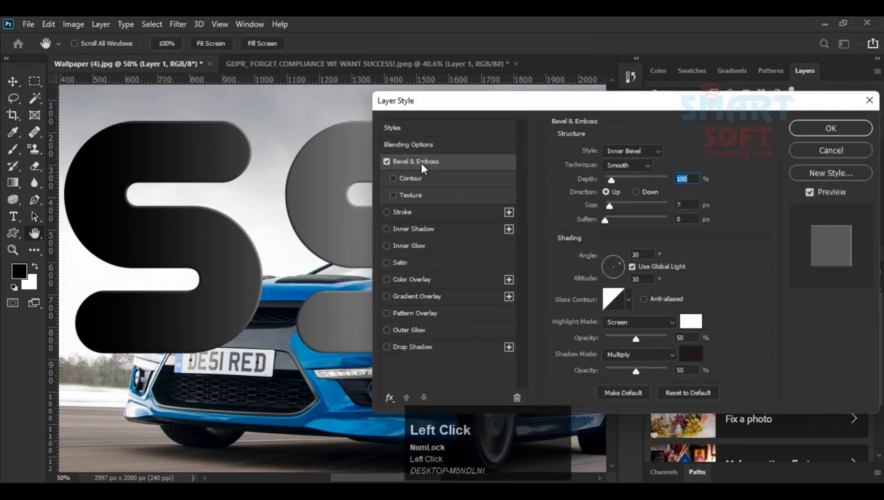
left_click(625, 153)
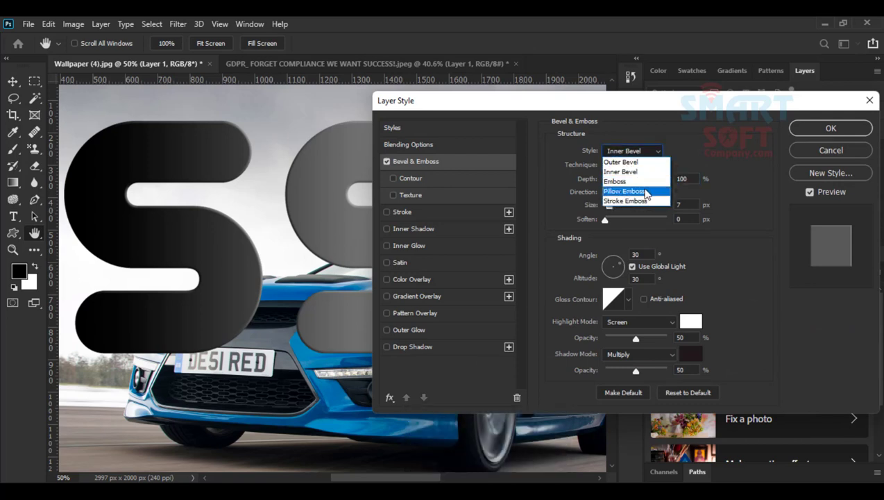
left_click(637, 163)
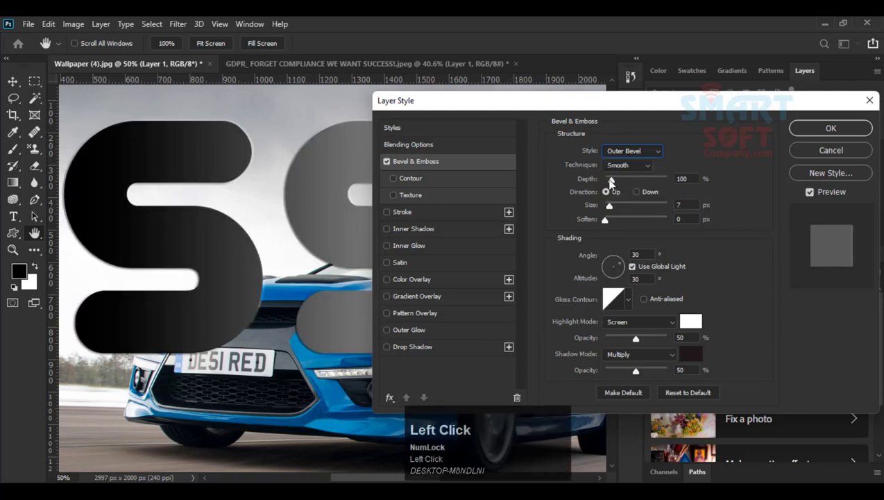
Step: Set the bevel depth to 438% while checking the letter edges up close, and compare the Down direction before returning to Up
left_click_drag(611, 181, 648, 185)
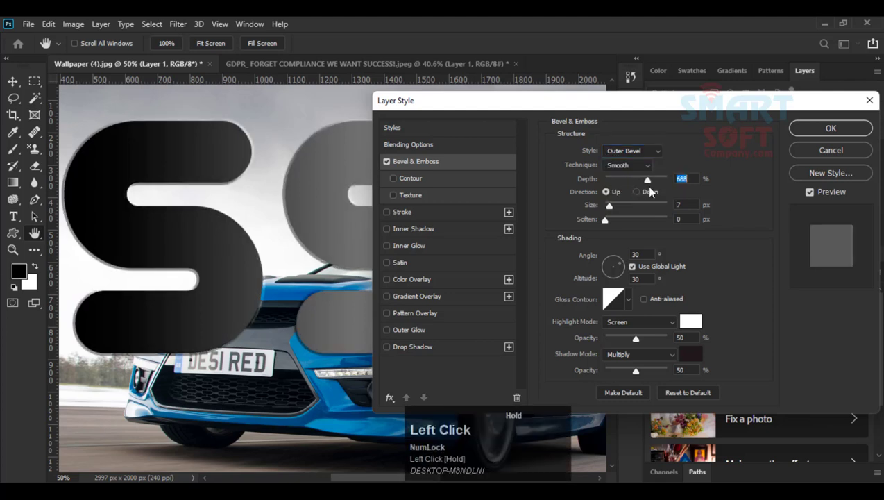
left_click(128, 171, "ctrl")
left_click(128, 172, "ctrl")
left_click_drag(129, 171, 145, 250)
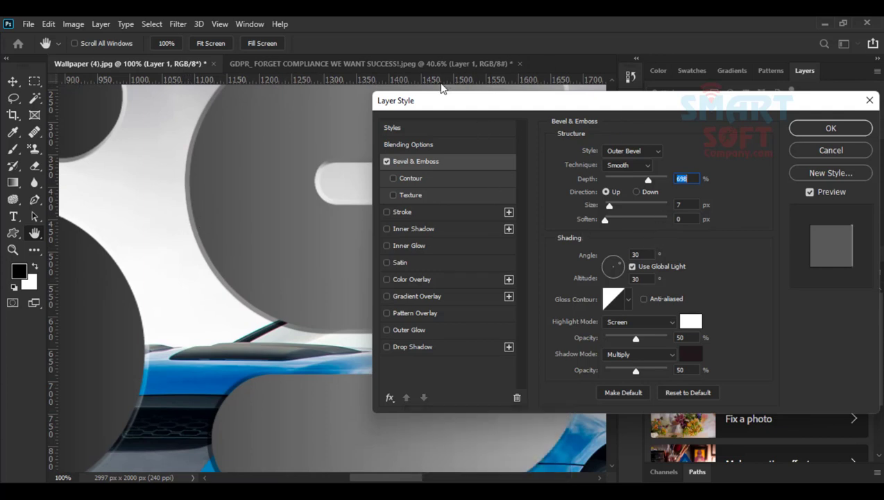
left_click_drag(651, 180, 633, 186)
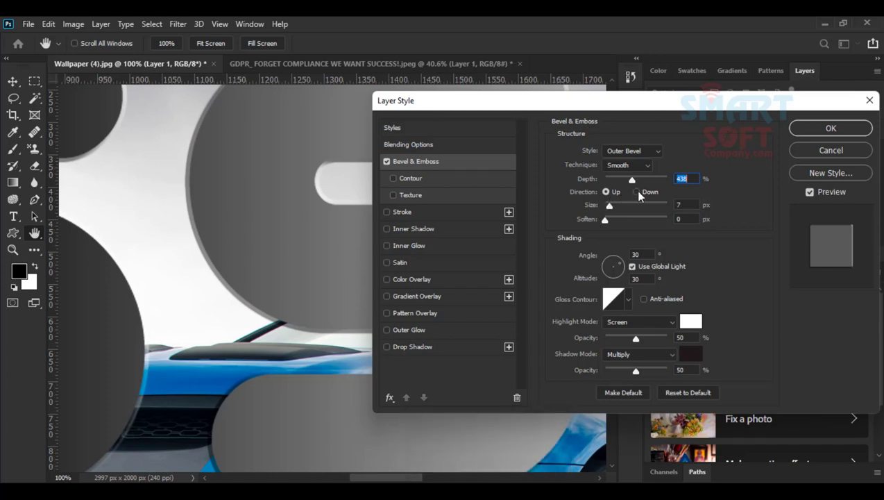
left_click(635, 192)
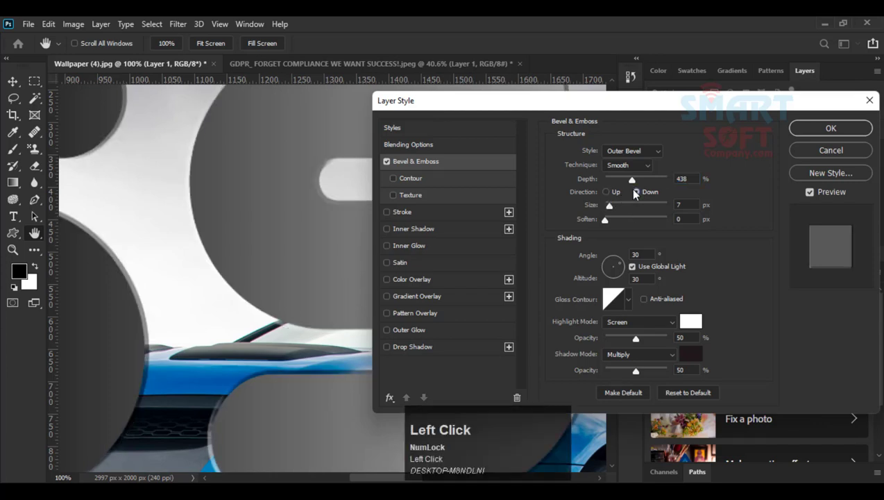
left_click(605, 191)
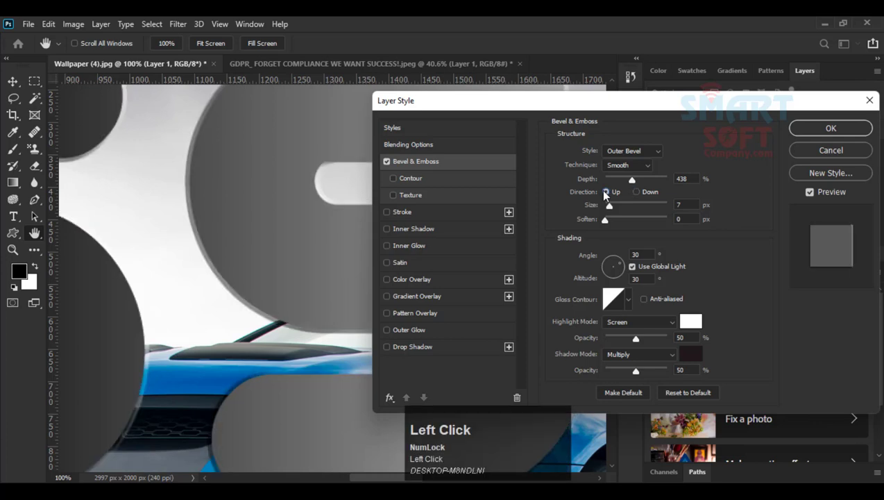
Step: Set the outer bevel's size to 21 px and its soften to 7 px
mouse_move(608, 205)
left_mouse_down()
mouse_move(639, 209)
mouse_move(617, 206)
left_mouse_up()
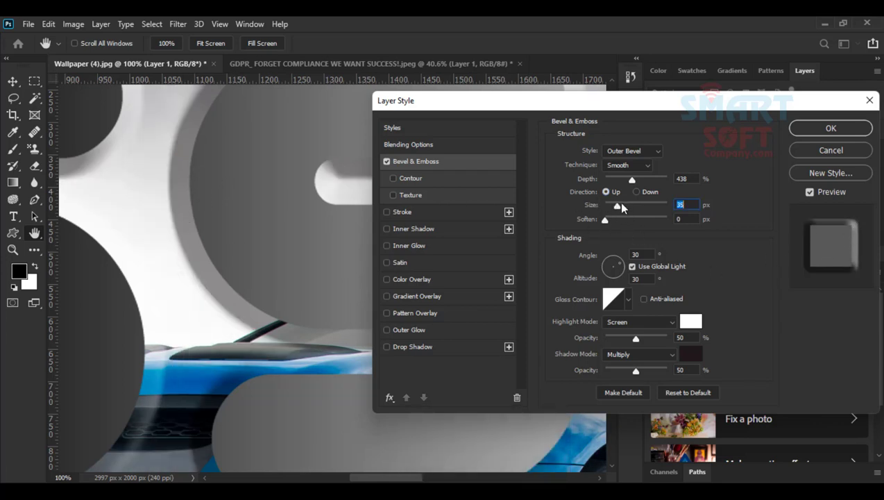
left_click_drag(617, 209, 613, 206)
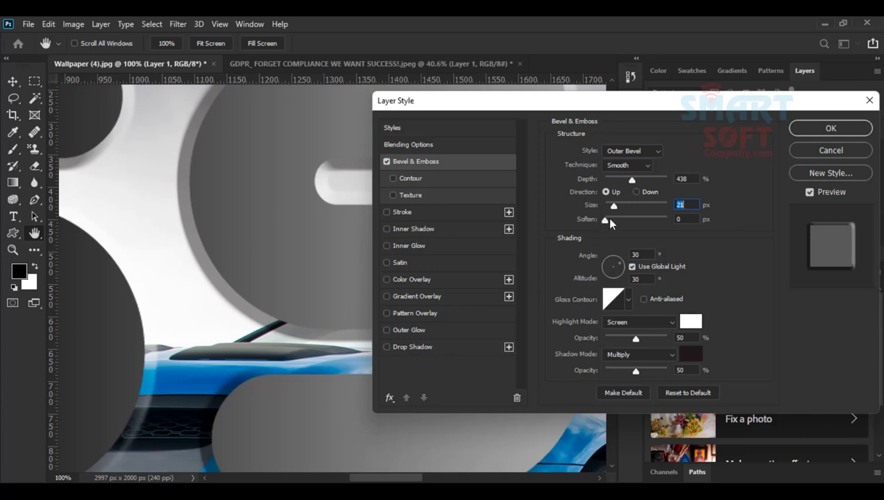
mouse_move(610, 219)
left_mouse_down()
mouse_move(663, 218)
mouse_move(641, 216)
left_mouse_up()
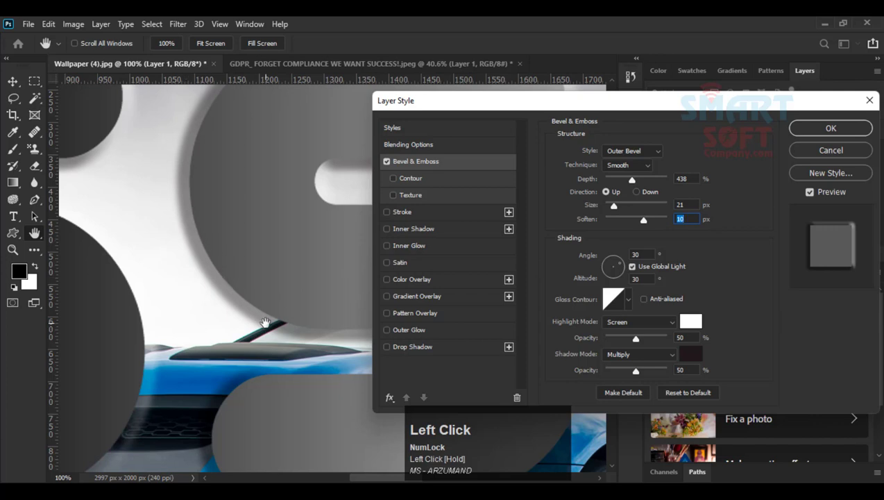
left_click_drag(639, 221, 632, 218)
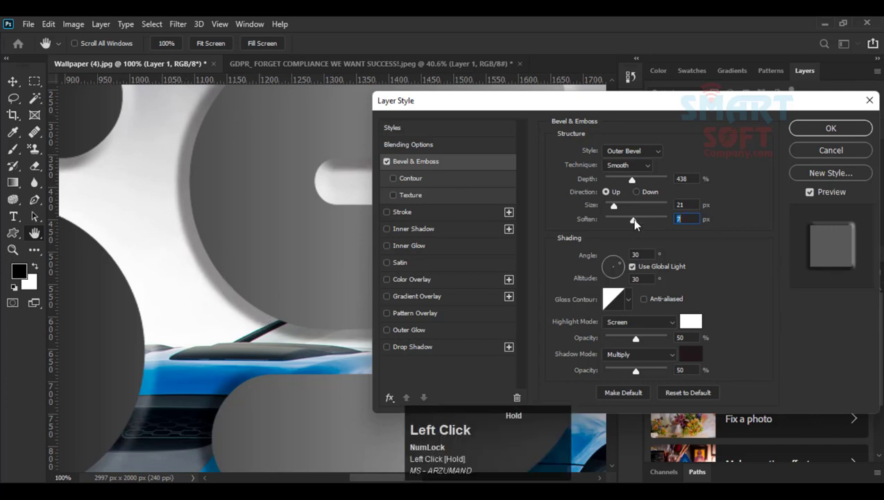
Step: Try different light directions for the bevel shading, and set the angle to 43° and the altitude to 32°
left_click(608, 271)
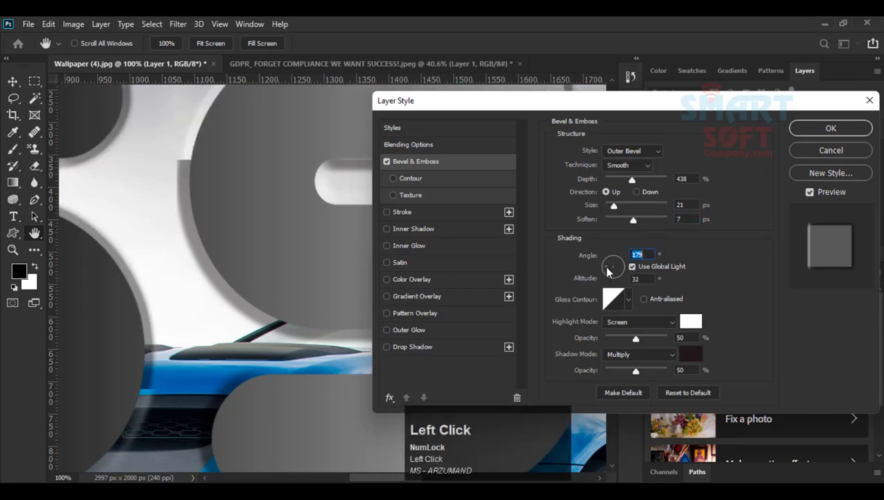
left_click(609, 271)
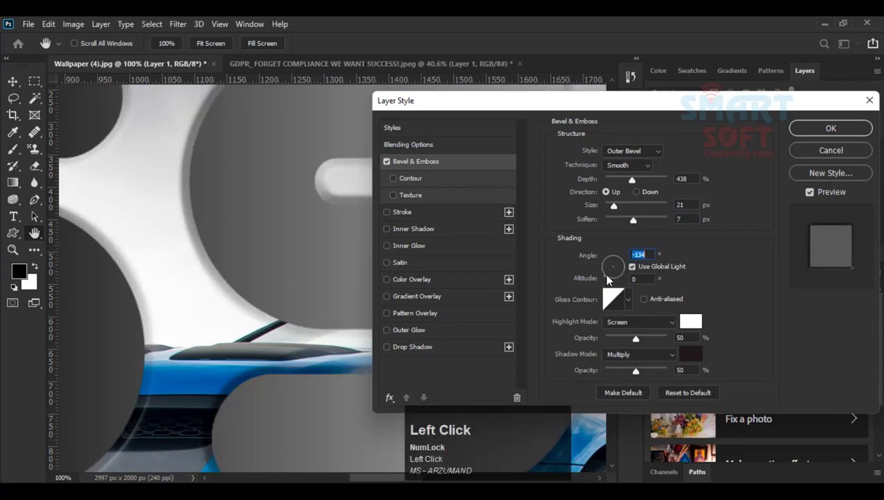
left_click(617, 264)
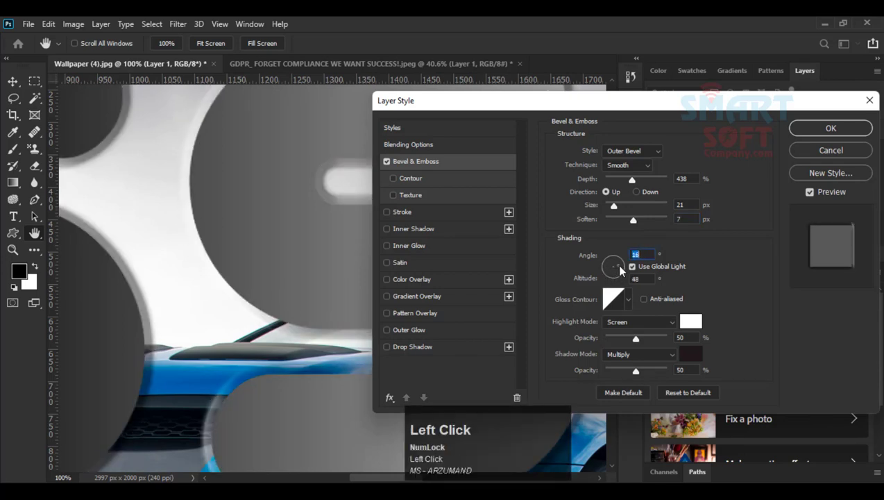
left_click(618, 262)
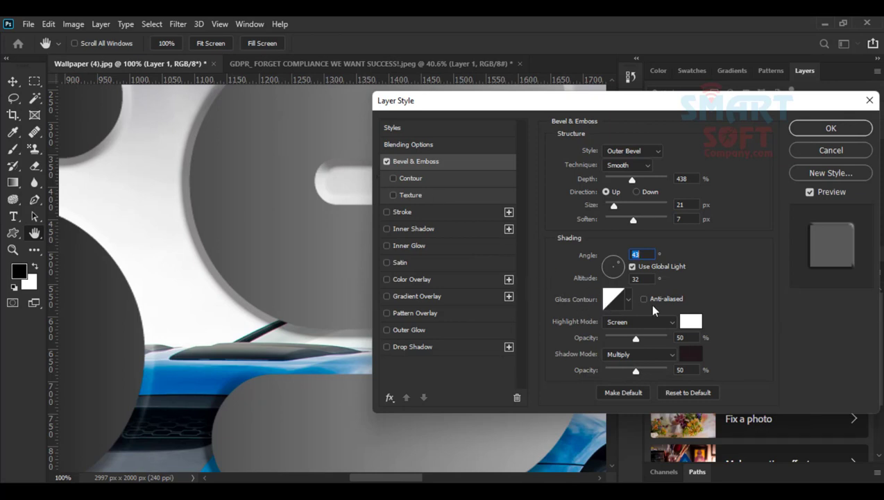
Step: Try flattening the bevel's gloss contour by lowering its end point to output 0%, and return the curve to Linear
left_click(609, 295)
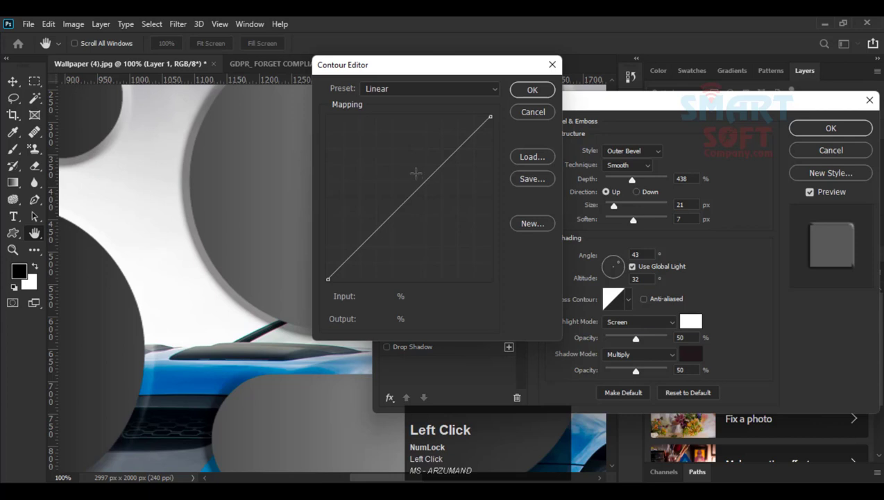
left_click(424, 88)
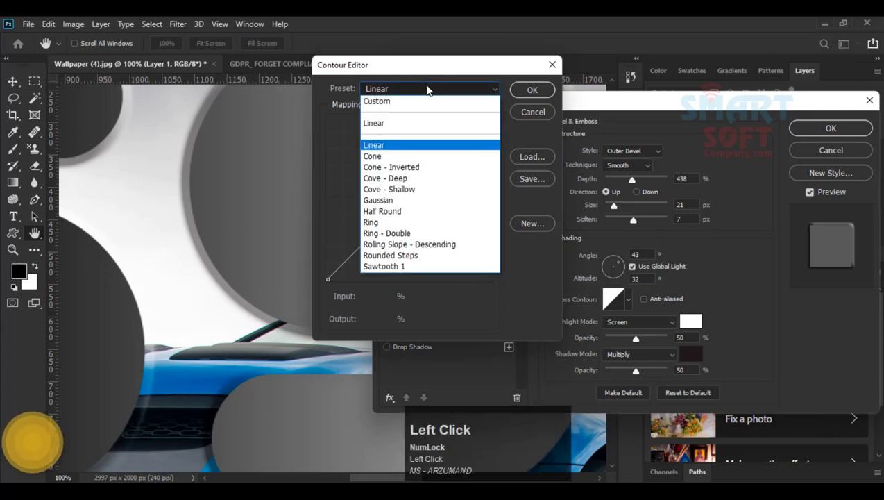
left_click(428, 83)
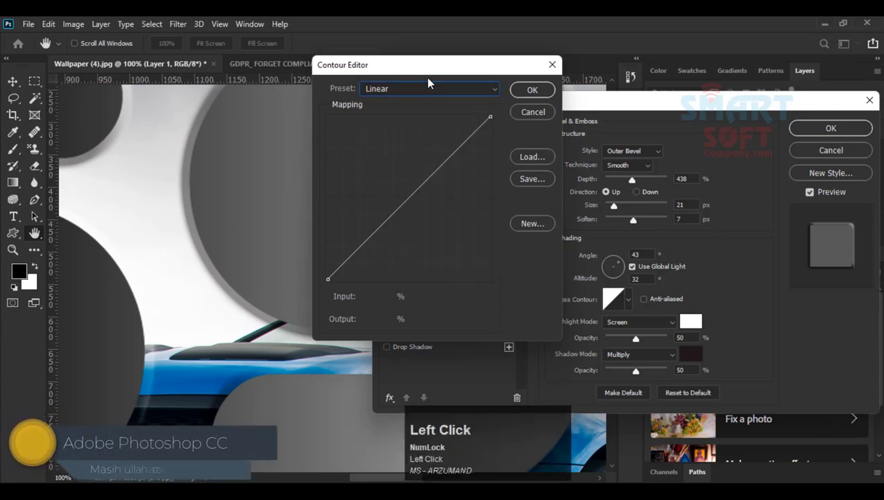
left_click(491, 119)
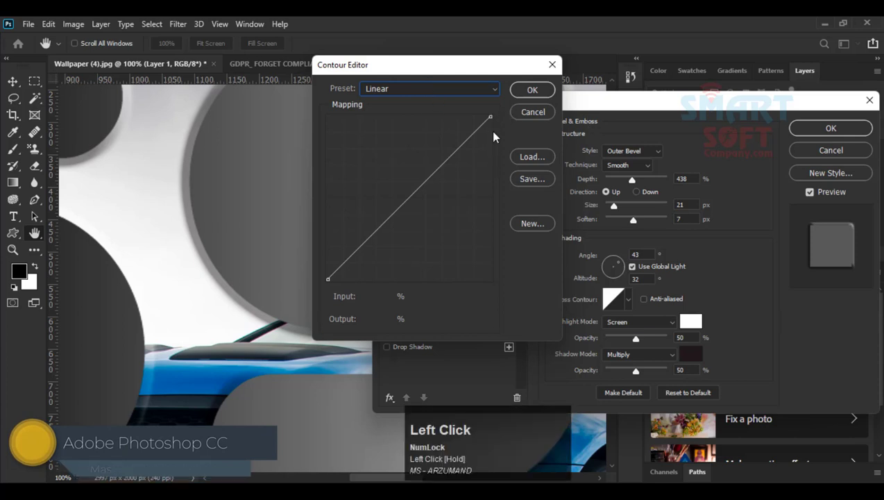
left_click_drag(491, 118, 485, 278)
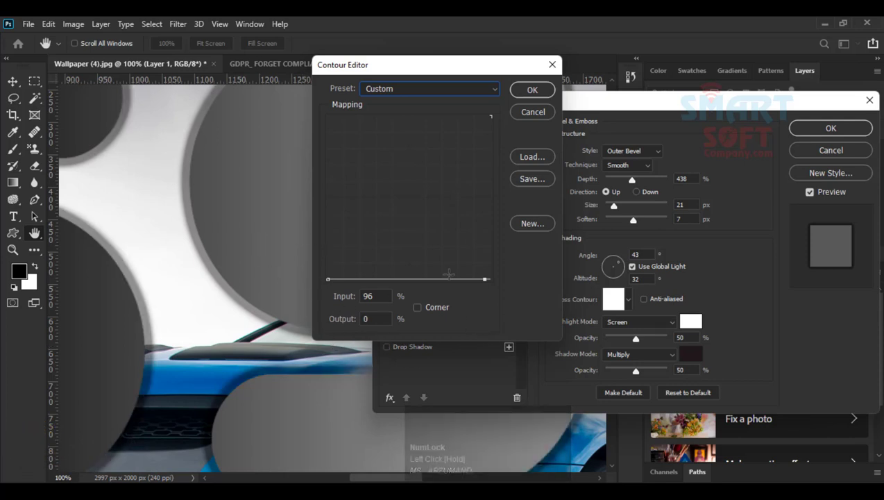
left_click_drag(488, 279, 491, 117)
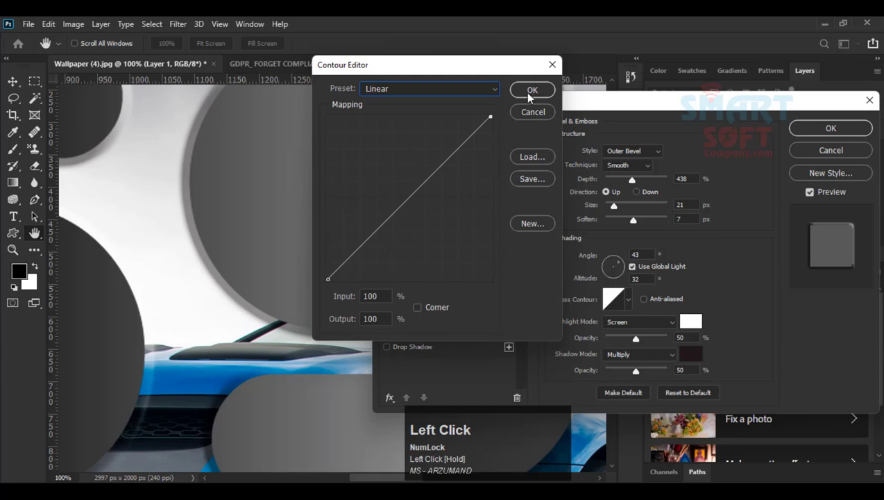
left_click(528, 93)
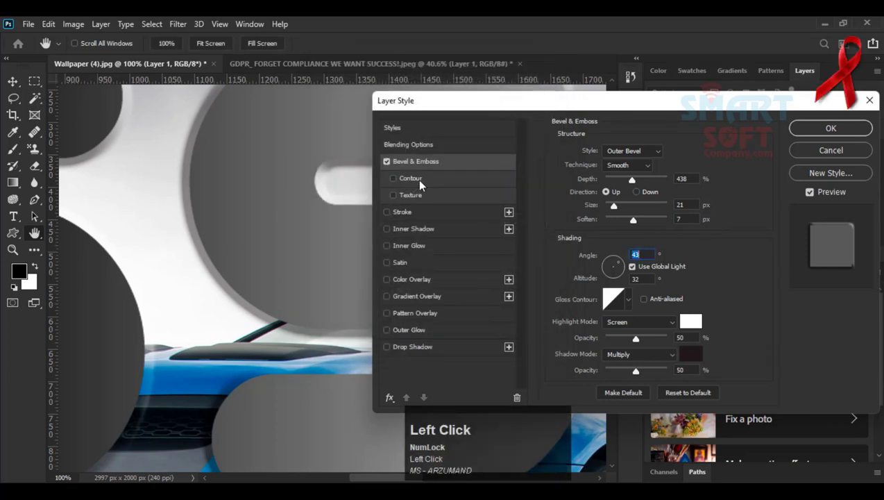
Step: Change the bevel's highlight color to pure red (ff0000) and check it along the letter edges
left_click(691, 321)
mouse_move(643, 174)
left_mouse_down()
mouse_move(677, 136)
mouse_move(702, 125)
mouse_move(718, 137)
left_mouse_up()
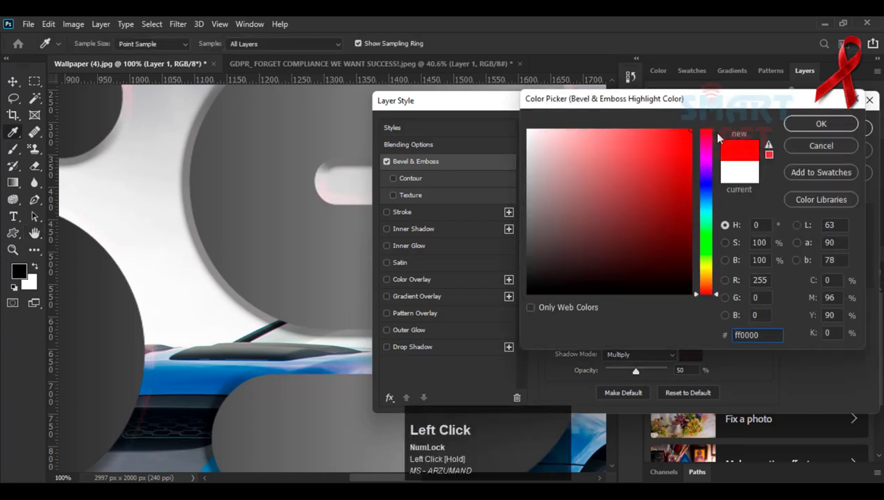
left_click(821, 123)
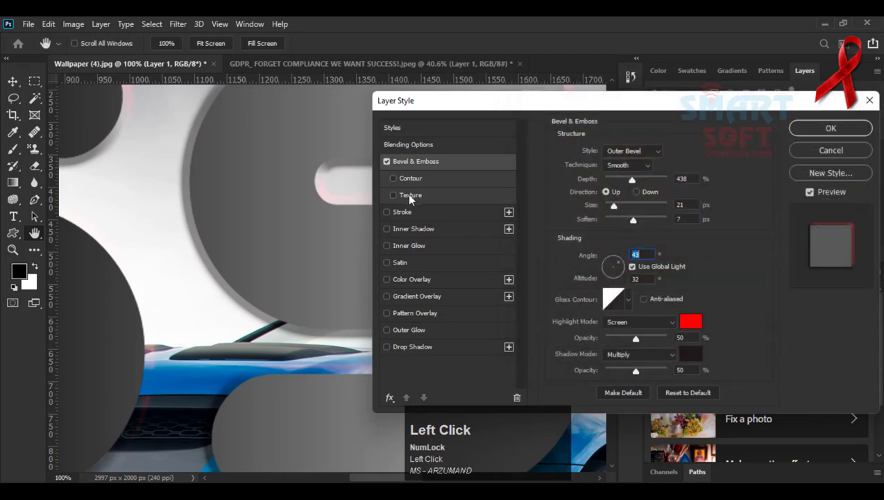
left_click_drag(129, 141, 228, 296)
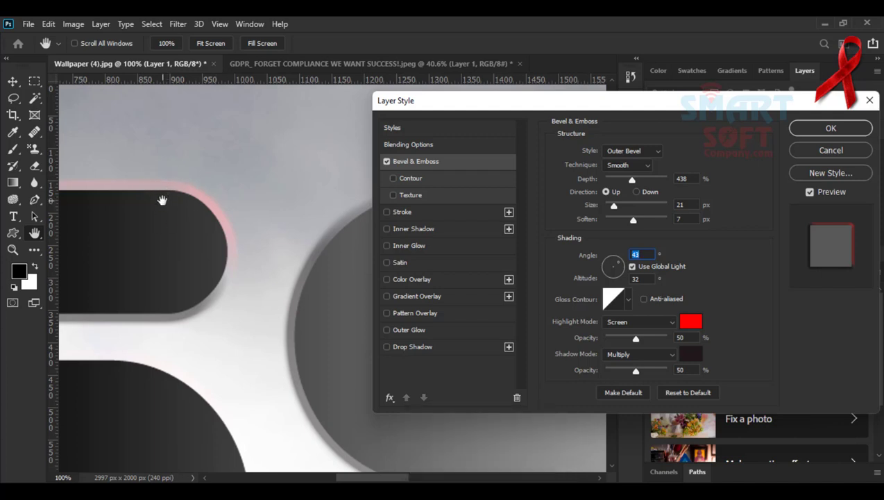
key("F9")
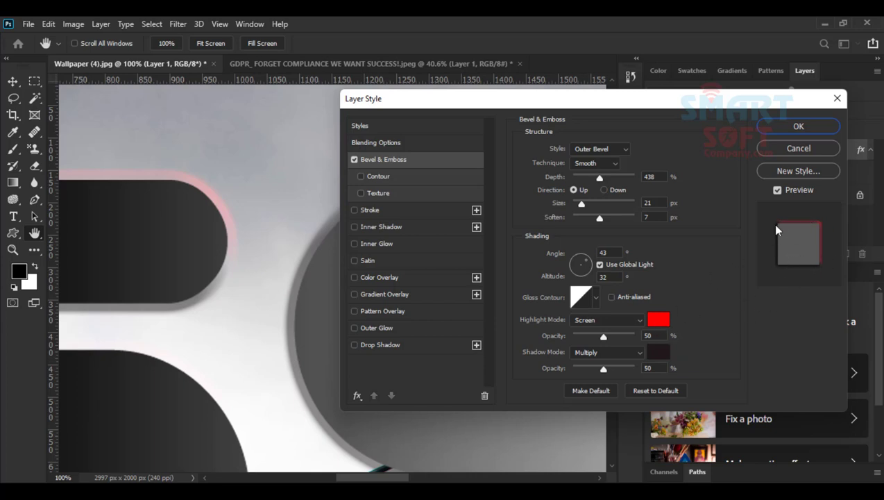
Step: Change the bevel's shadow color to bright yellow, inspect the colored edges around the letters, and apply the layer style
left_click(659, 354)
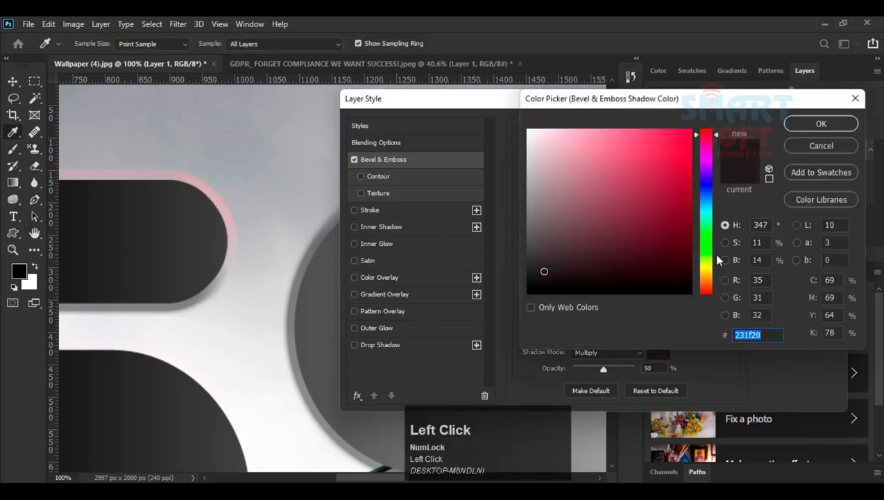
left_click(709, 270)
left_click_drag(653, 196, 717, 104)
left_click(812, 126)
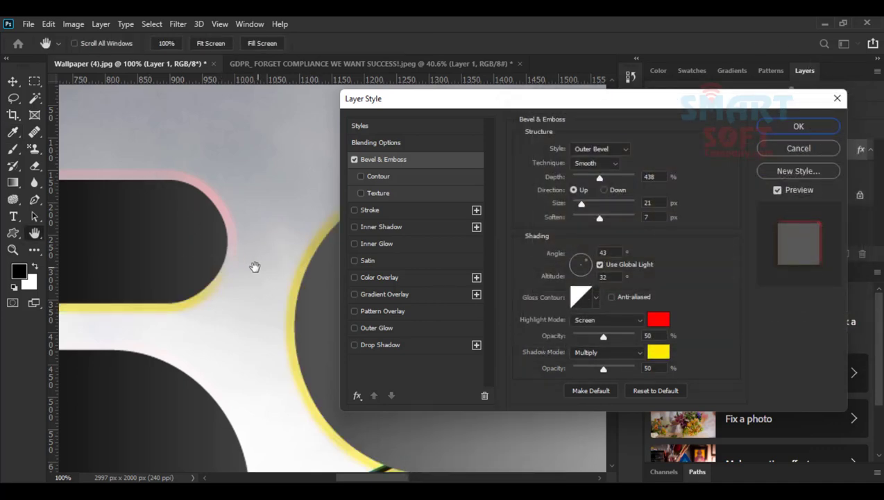
left_click_drag(245, 259, 211, 217)
key("ctrl+minus")
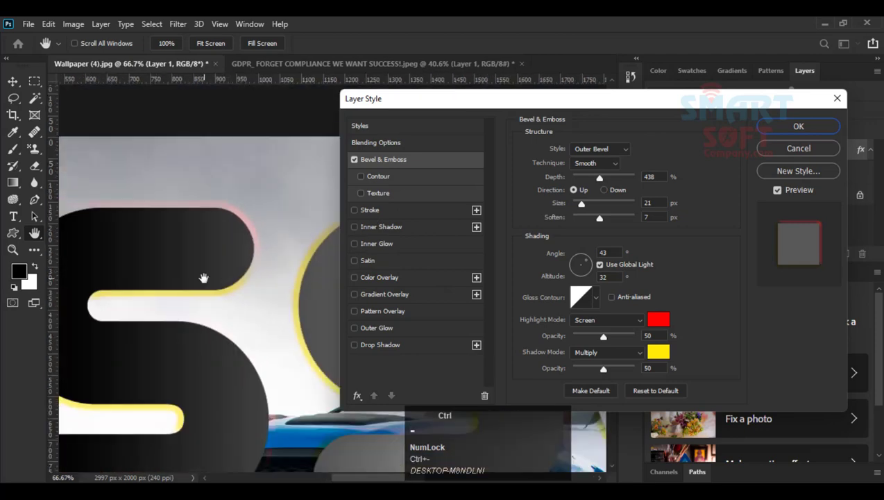
key("ctrl+minus")
left_click(212, 316)
key("space")
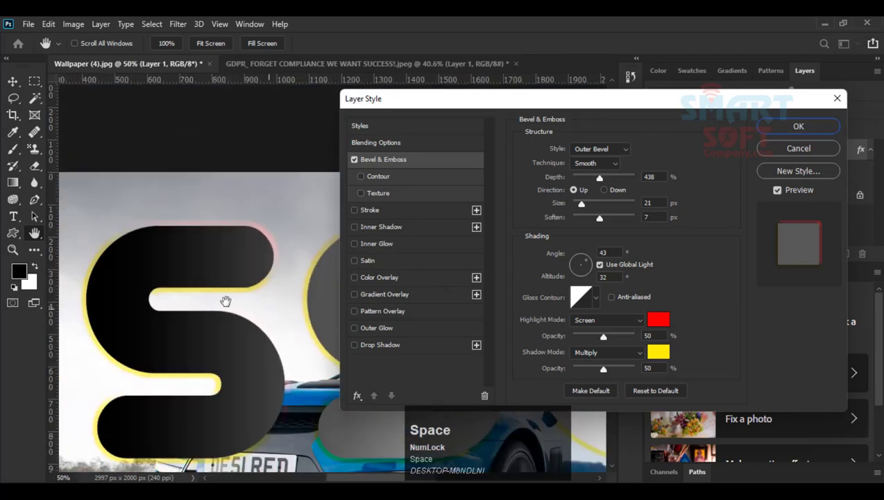
left_click_drag(487, 310, 313, 315)
key("ctrl+0")
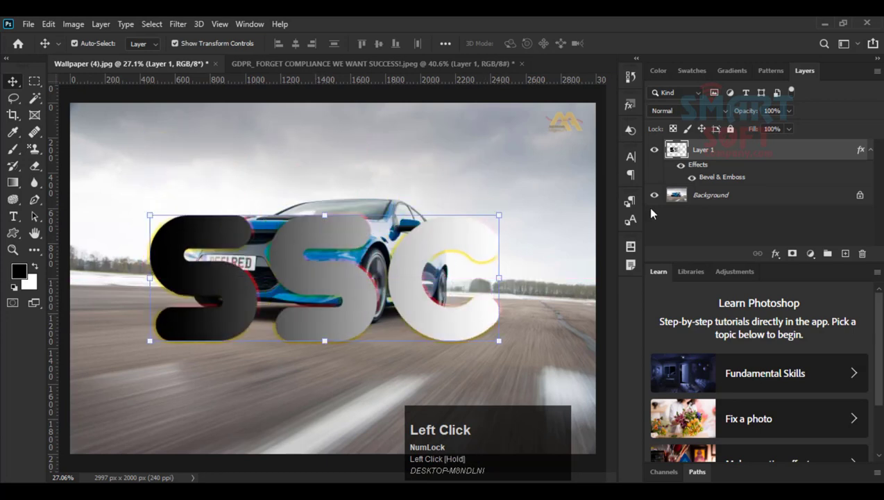
Step: Hide the Layer 1 lettering and add a white 60 pt Arista text layer reading "SSC" below the car's front
left_click(654, 149)
key("t")
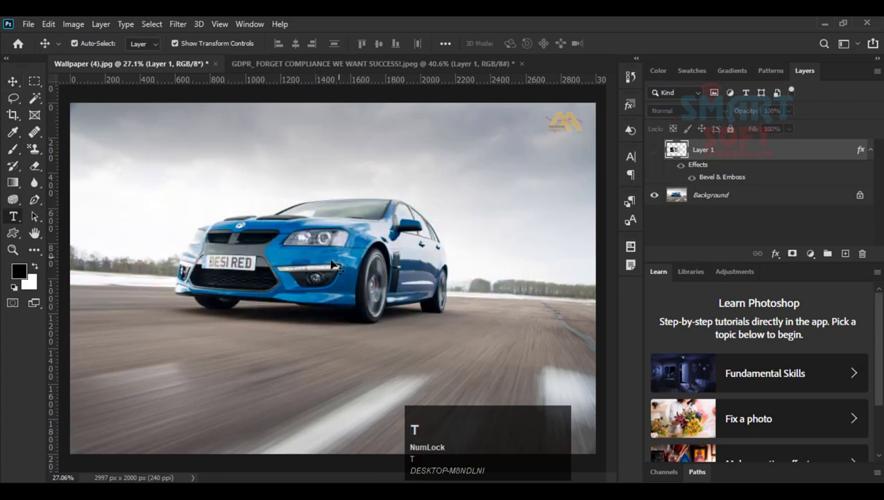
left_click(321, 340)
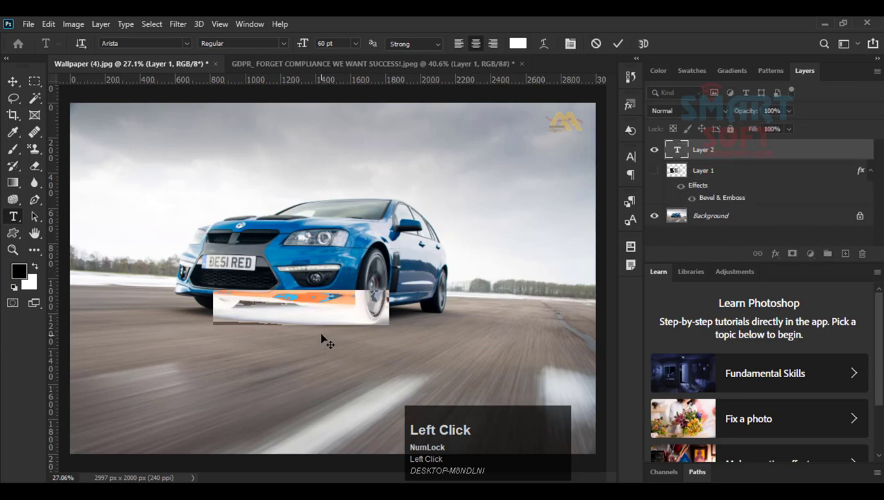
type("SS")
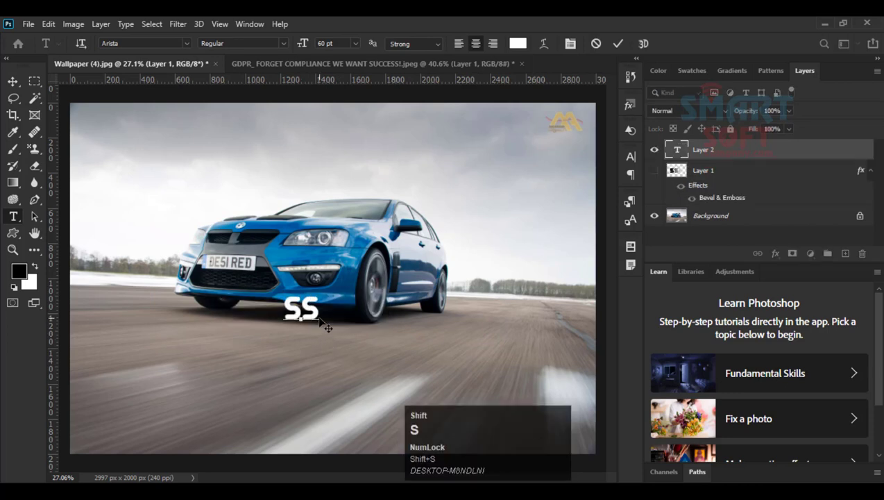
type("C")
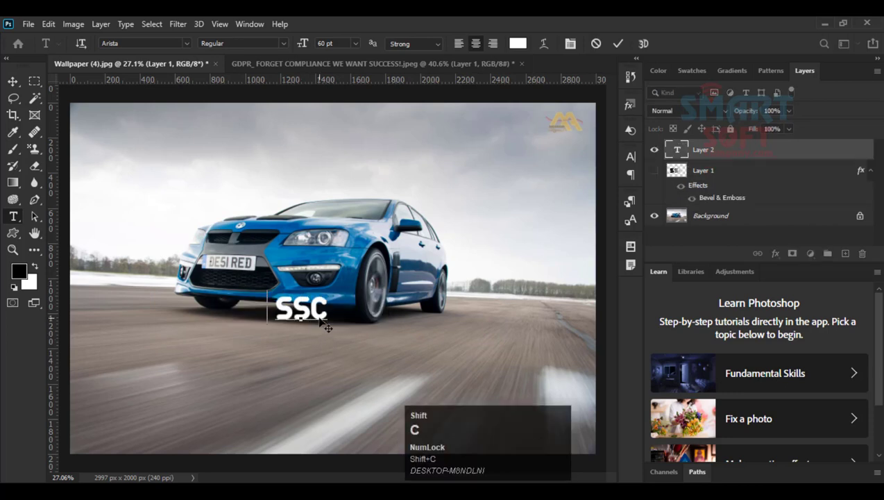
left_click(9, 84)
Step: Scale the SSC text up to more than half the photo's width and center it over the car
left_click(340, 336, "alt+shift")
left_click_drag(340, 336, 460, 383)
left_click_drag(326, 336, 371, 304)
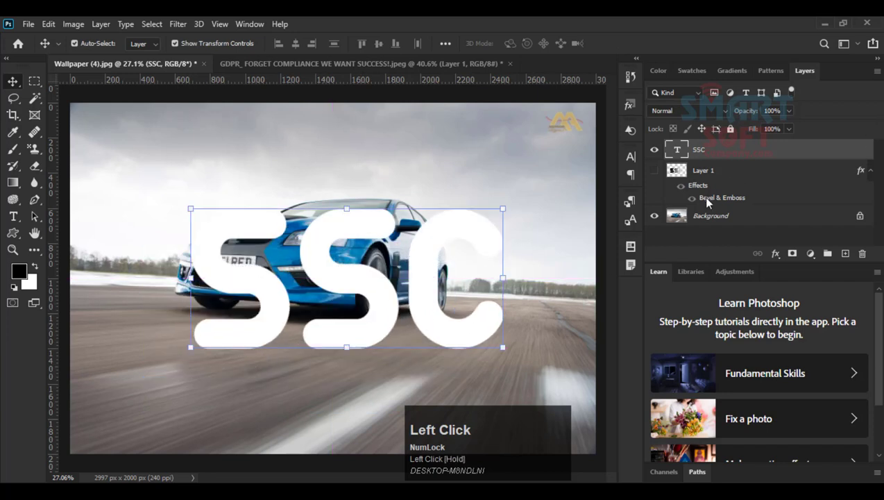
Step: Create a new layer directly above the Background and fill it with black using the Paint Bucket tool
left_click(729, 216)
left_click(845, 254)
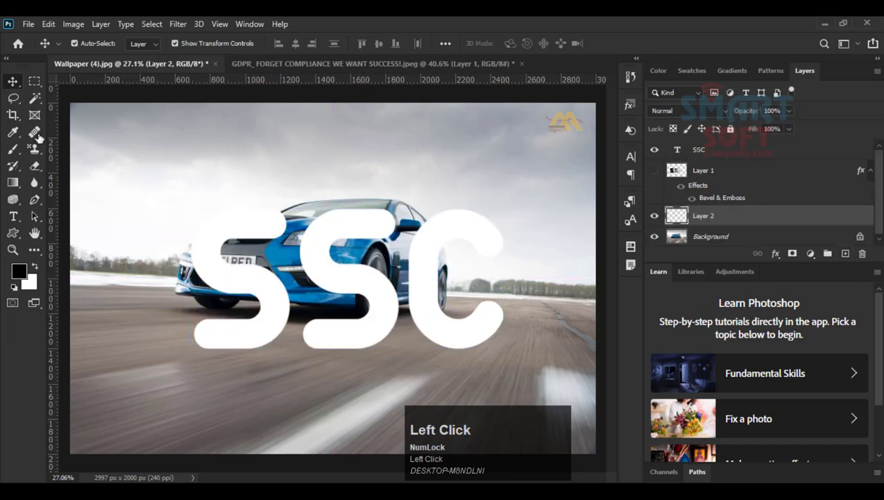
left_click(13, 183)
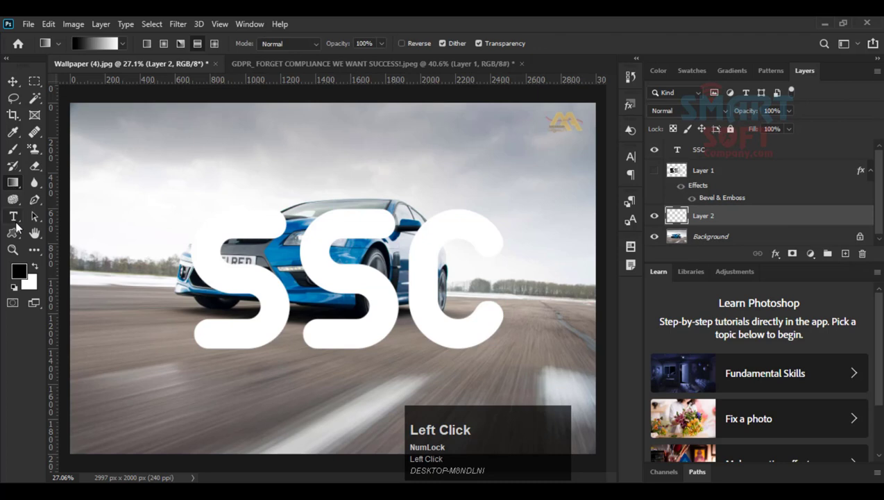
right_click(14, 184)
left_click(52, 194)
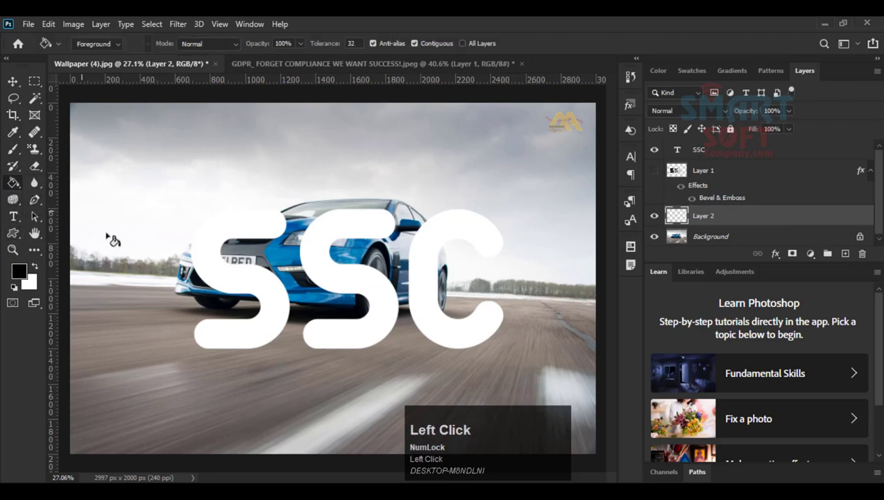
left_click(226, 212)
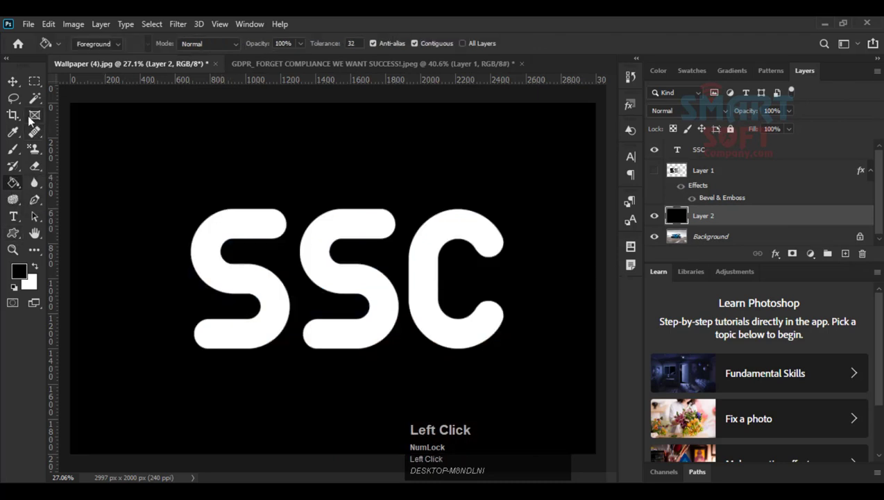
Step: Lower the black layer's opacity to about 43% and lock the layer
left_click(13, 82)
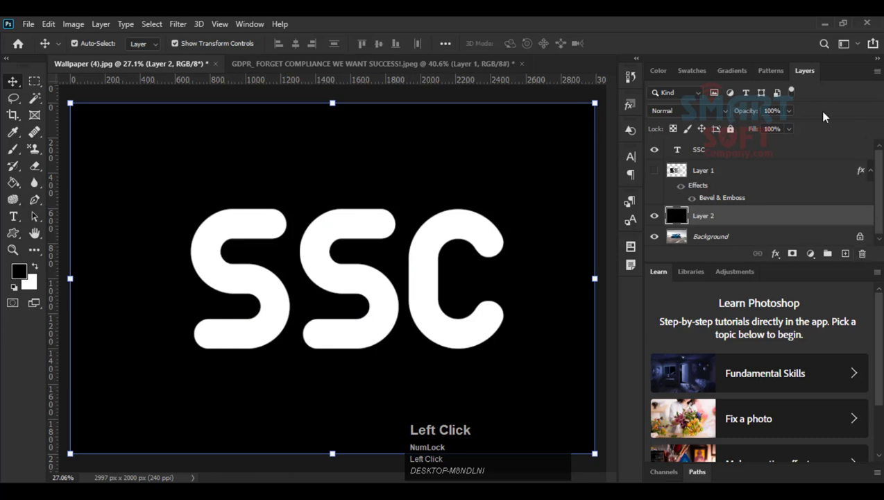
left_click(789, 111)
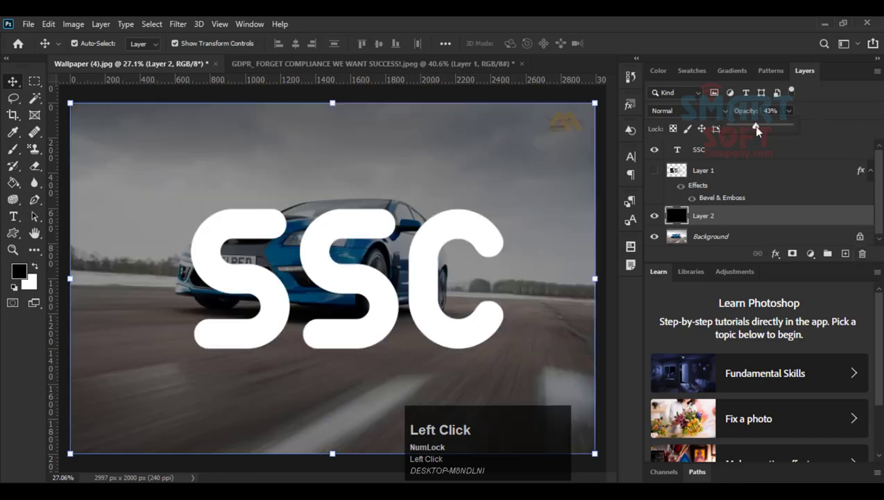
left_click(730, 39)
Step: Move the SSC text slightly higher, and enable Bevel & Emboss with Contour in its layer style, leaving Stroke off
left_click_drag(375, 226, 456, 219)
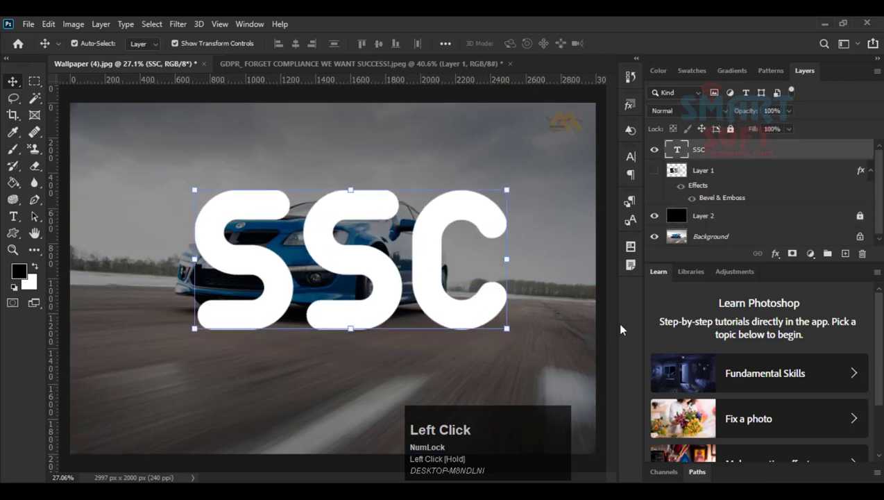
left_click(775, 253)
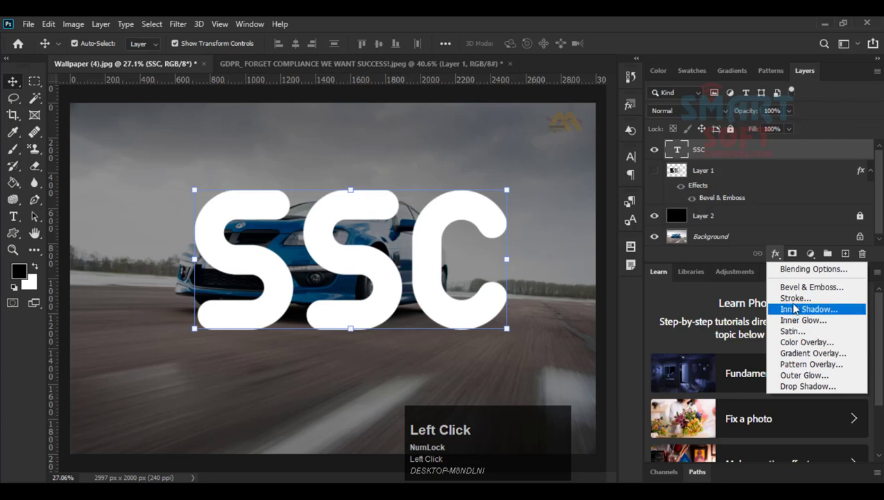
left_click(795, 300)
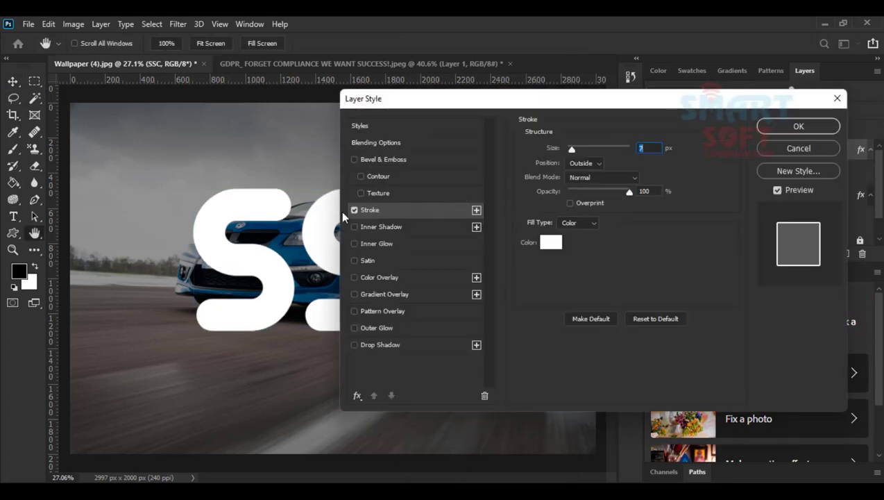
left_click(378, 177)
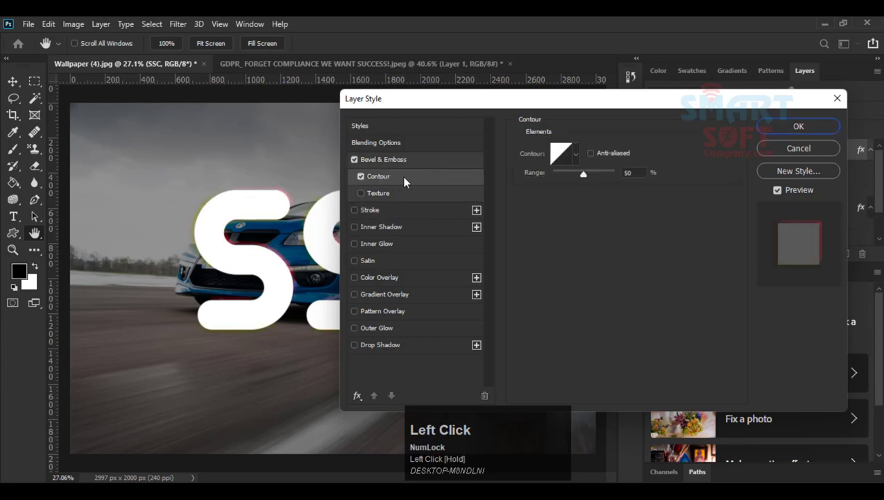
left_click(379, 158)
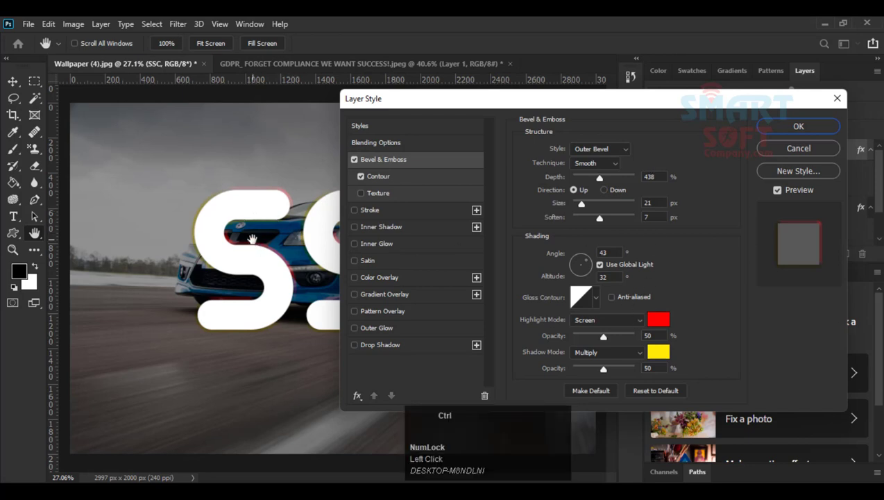
Step: Try the inverted-cone and multi-peaked presets for the bevel's Contour on the SSC text, and return to the Linear preset
key("ctrl+equal")
key("space")
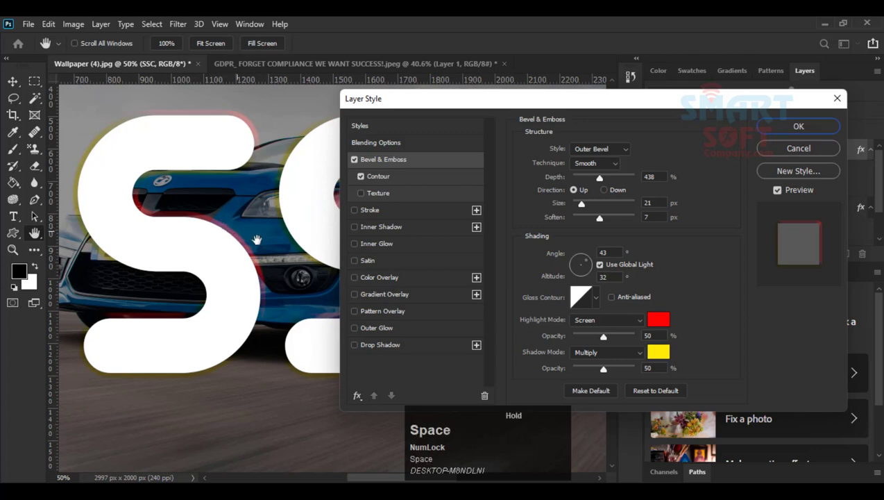
key("ctrl")
key("ctrl+equal")
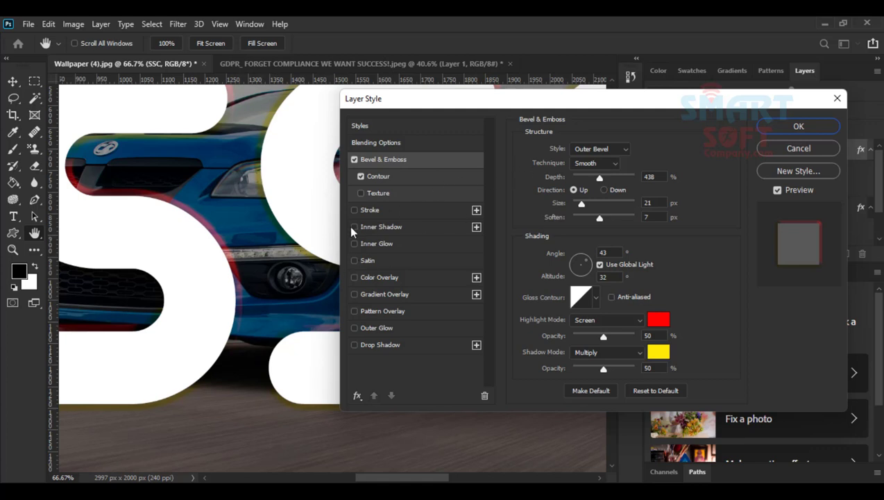
left_click(384, 176)
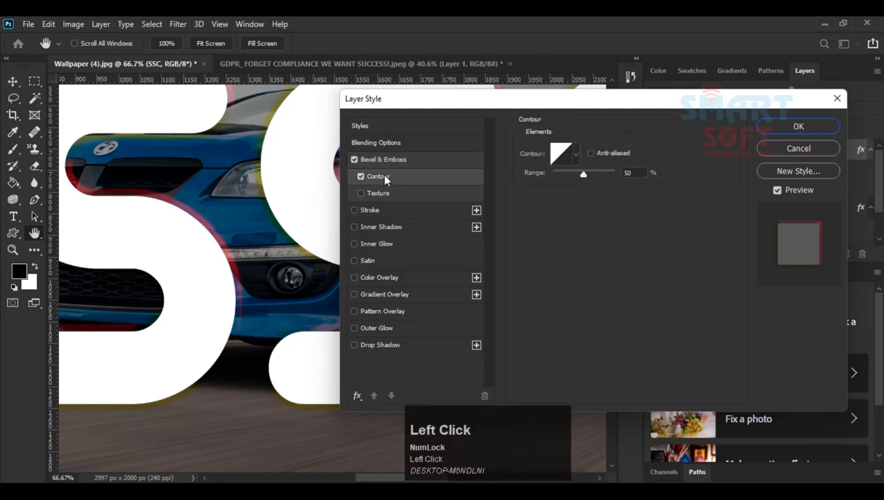
left_click(574, 157)
left_click(540, 185)
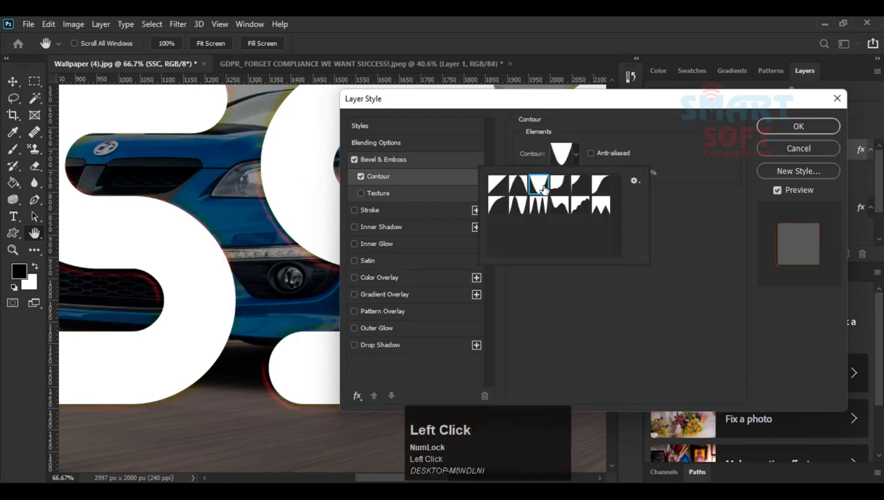
left_click(539, 204)
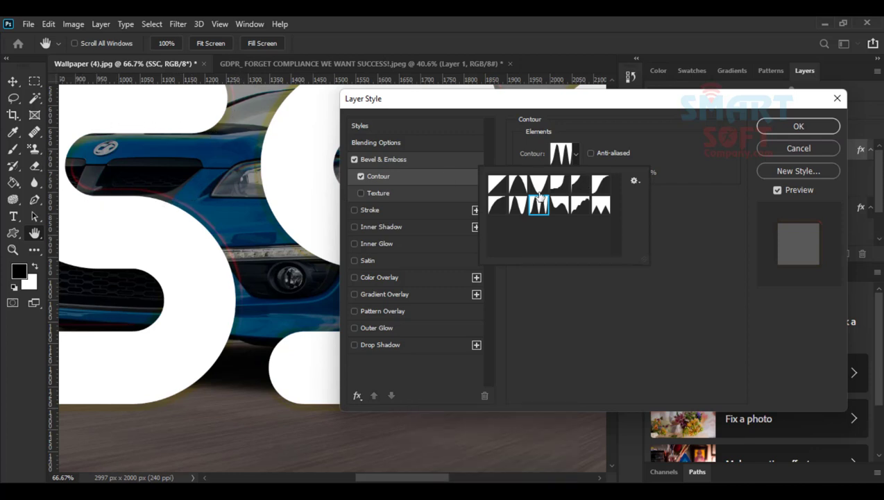
left_click(497, 184)
left_click(566, 166)
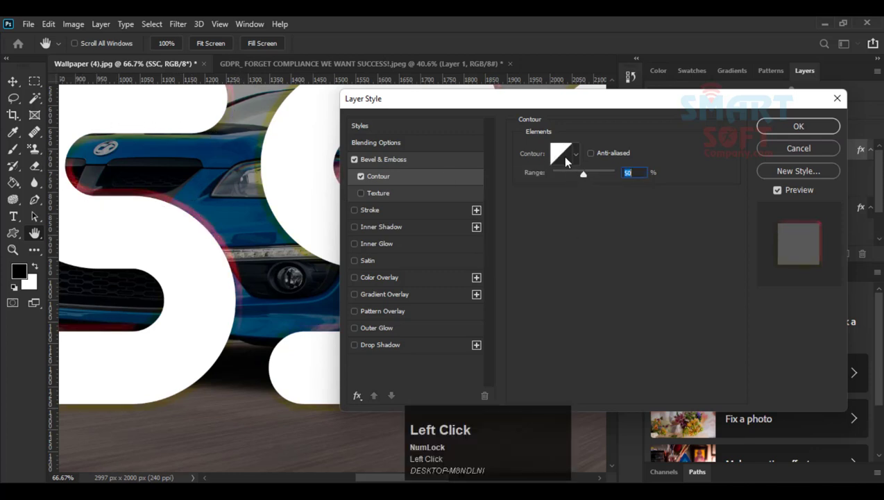
Step: Reshape the bevel's contour into a custom wavy curve, with input/output points at about 41/45, 71/51 and 78/97%
left_click(563, 155)
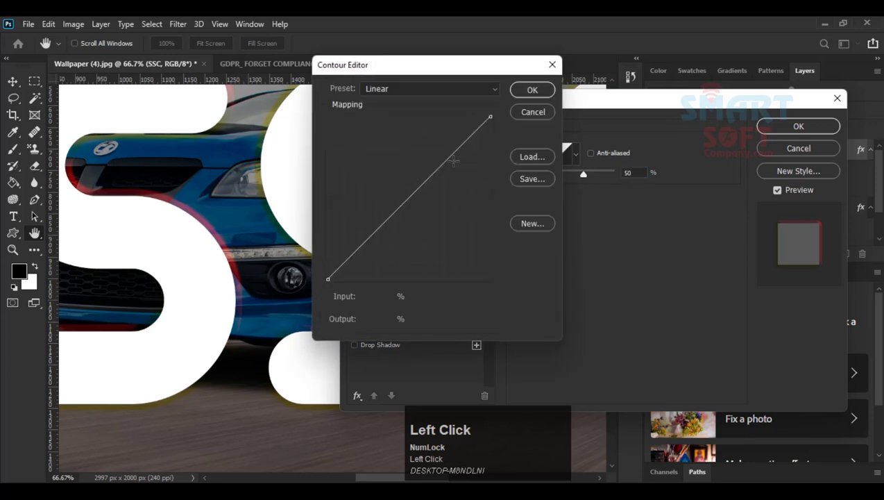
left_click(328, 277)
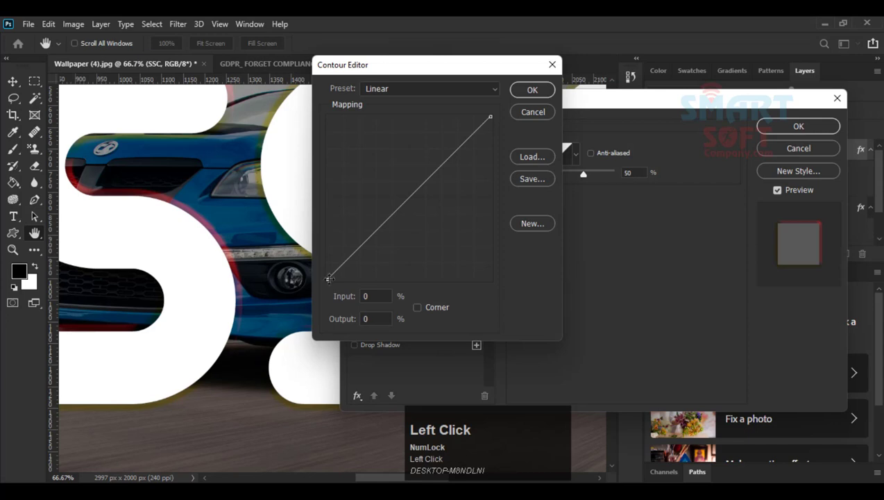
left_click(489, 117)
left_click(488, 117)
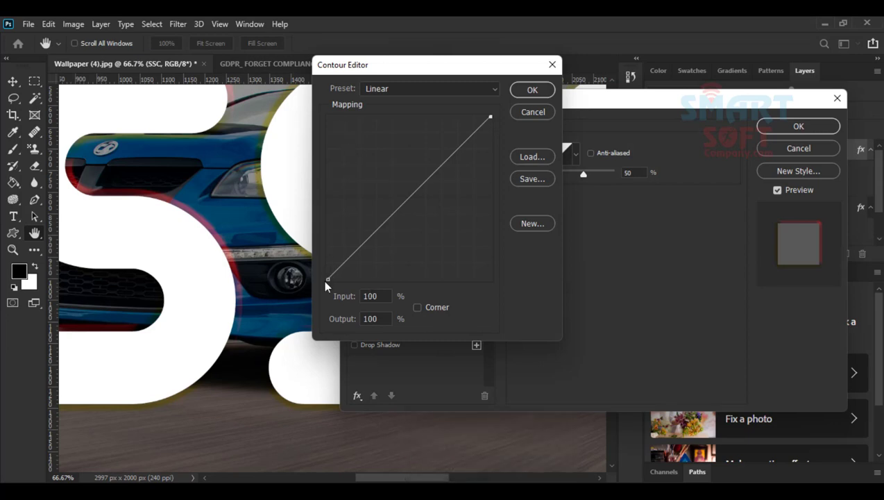
left_click(491, 117)
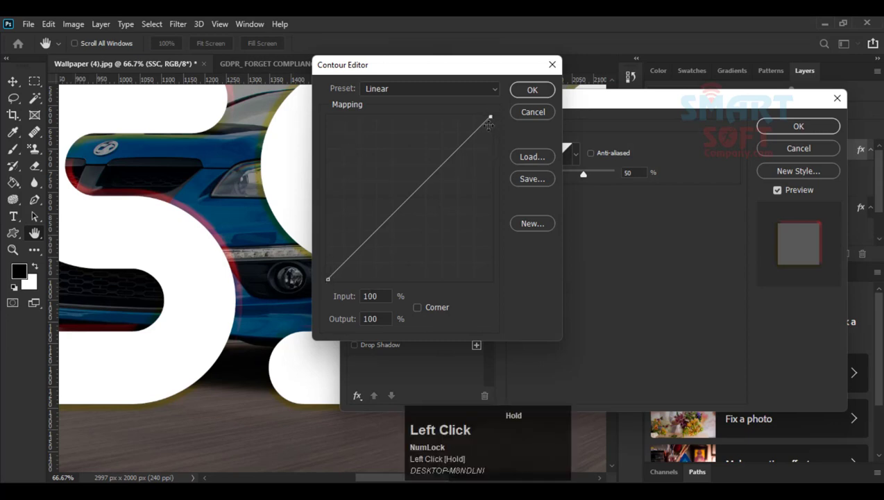
left_click_drag(491, 117, 525, 59)
left_click_drag(358, 241, 394, 206)
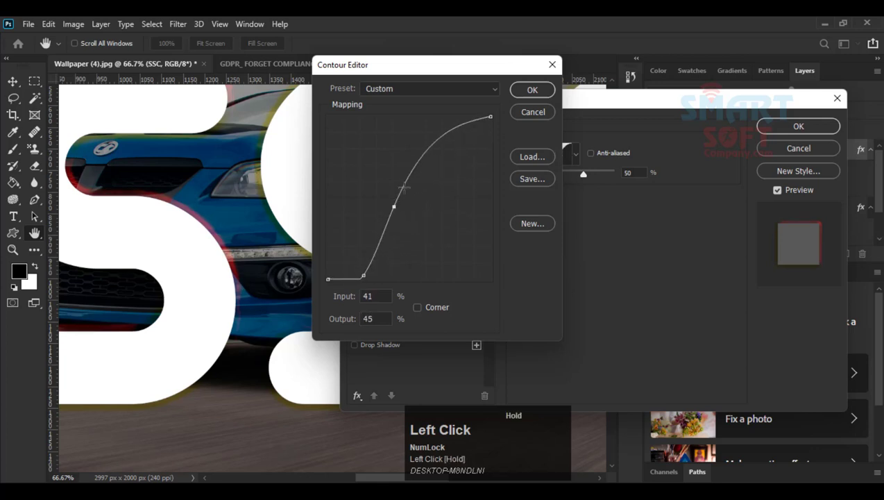
left_click(422, 173)
left_click_drag(425, 177, 442, 196)
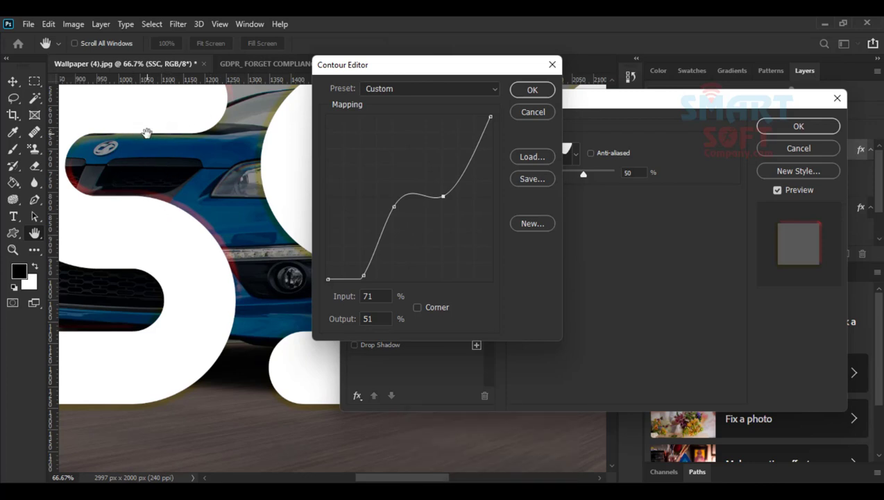
left_click_drag(466, 161, 456, 120)
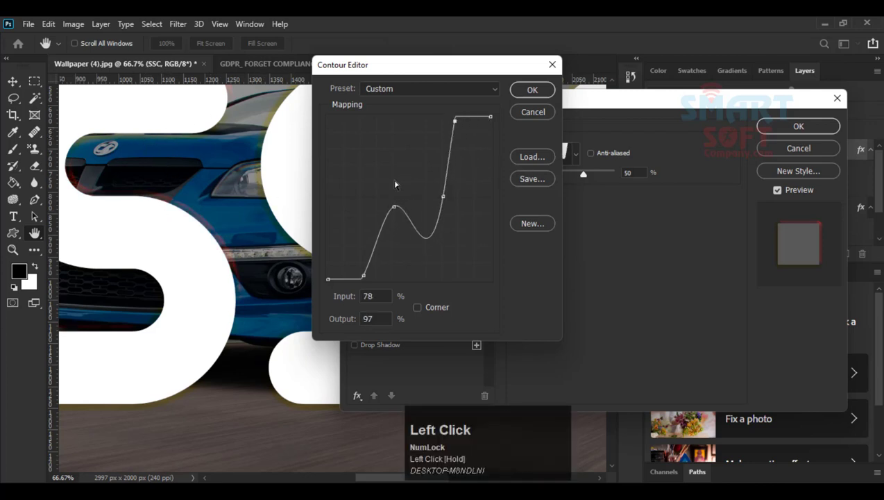
key("ctrl+equal")
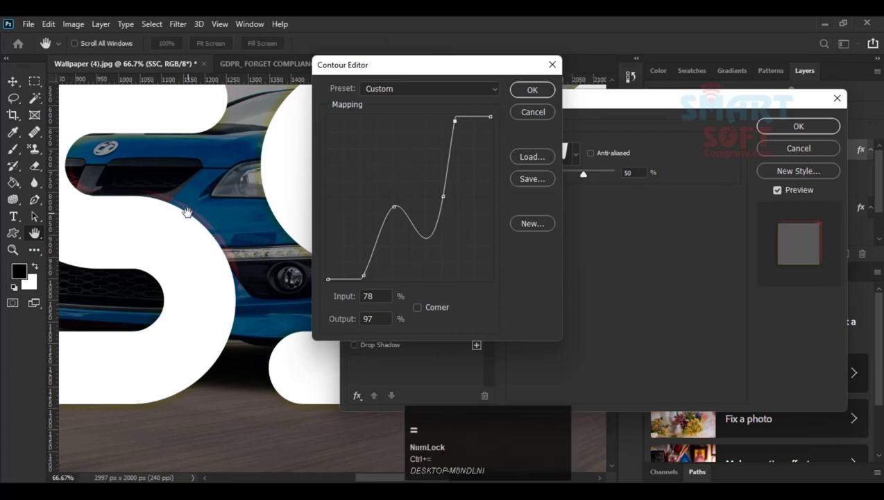
left_click(530, 90)
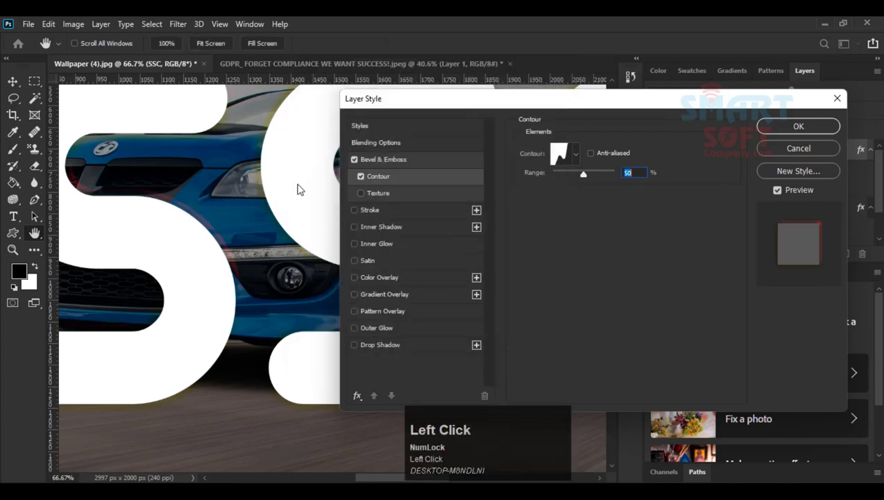
Step: Turn off the bevel's Contour and enable Texture with its scale raised to 516%
left_click(360, 176)
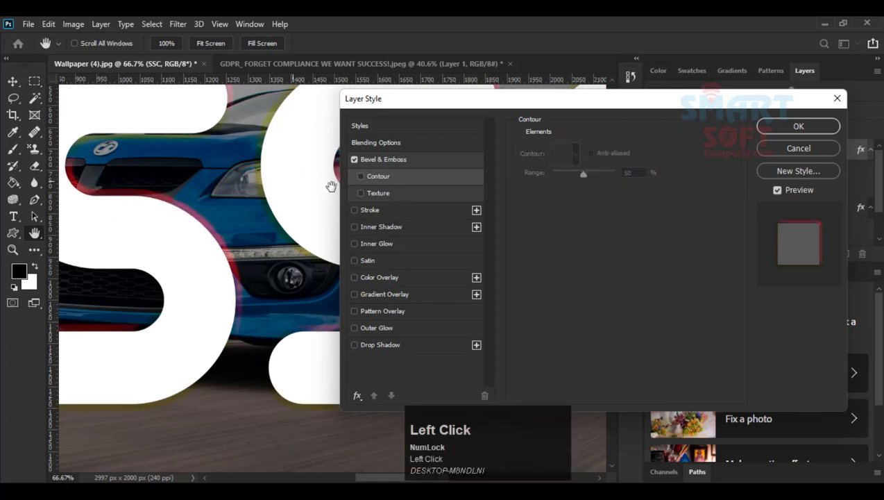
left_click(400, 196)
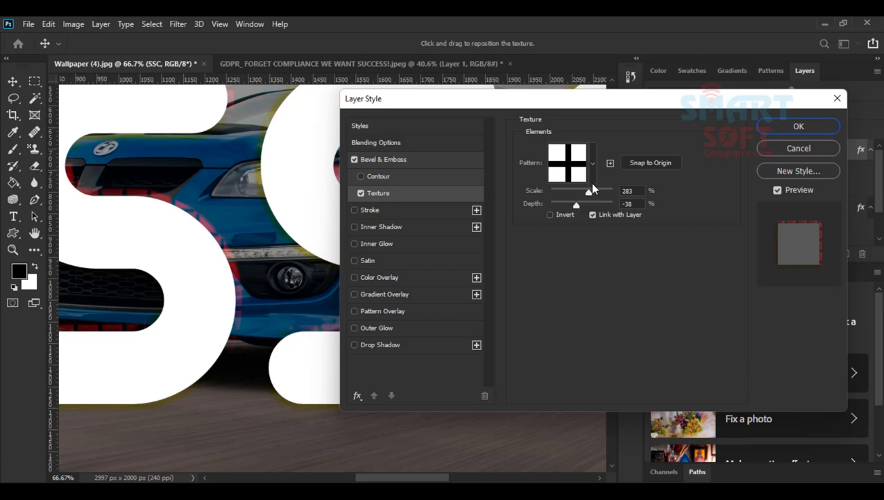
mouse_move(588, 191)
left_mouse_down()
mouse_move(561, 195)
mouse_move(600, 193)
left_mouse_up()
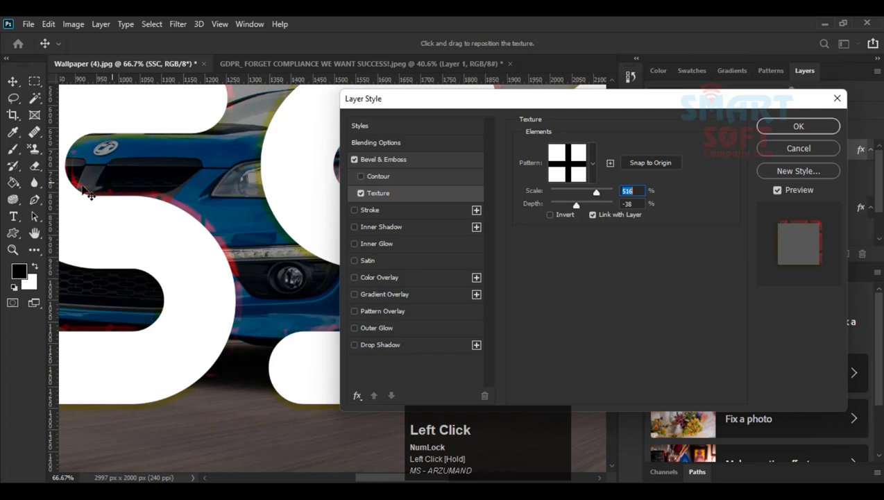
Step: Look through the available texture patterns without picking another one, and turn the bevel's Texture off
left_click(589, 163)
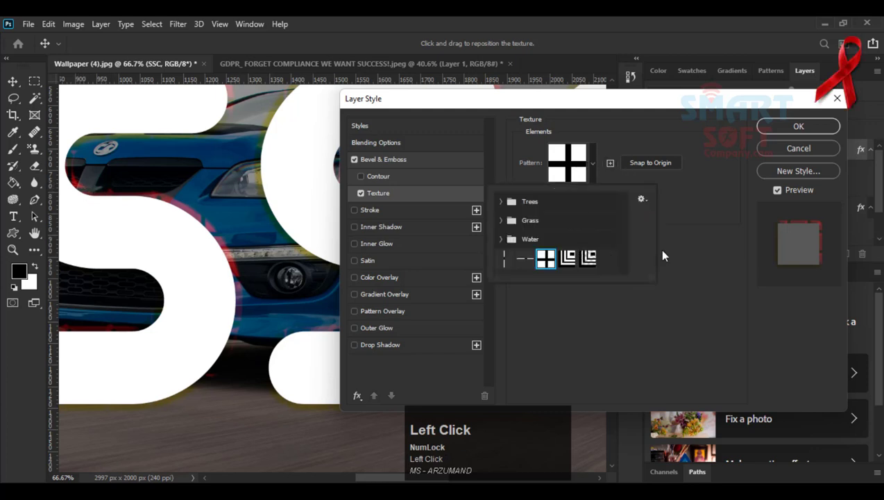
left_click(720, 242)
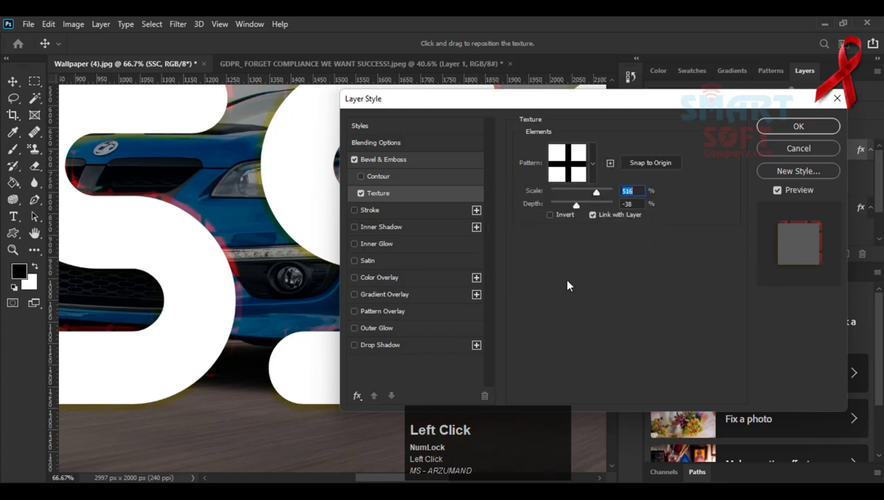
key("F9")
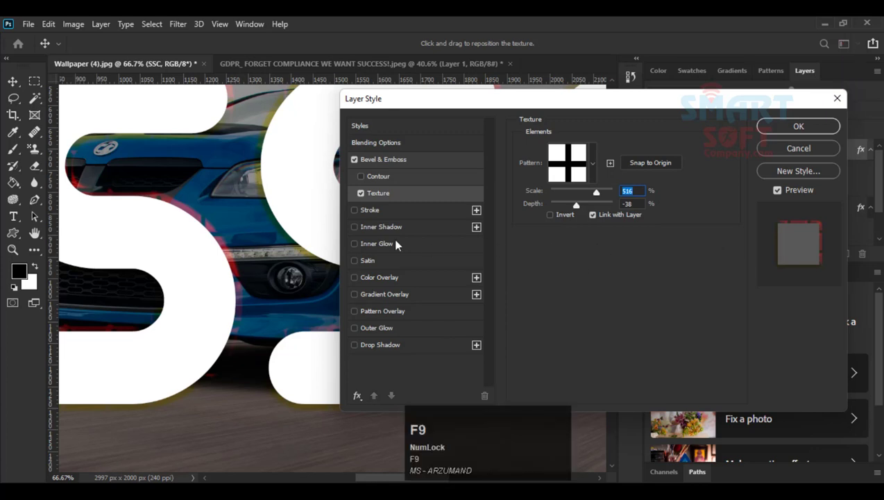
left_click(592, 164)
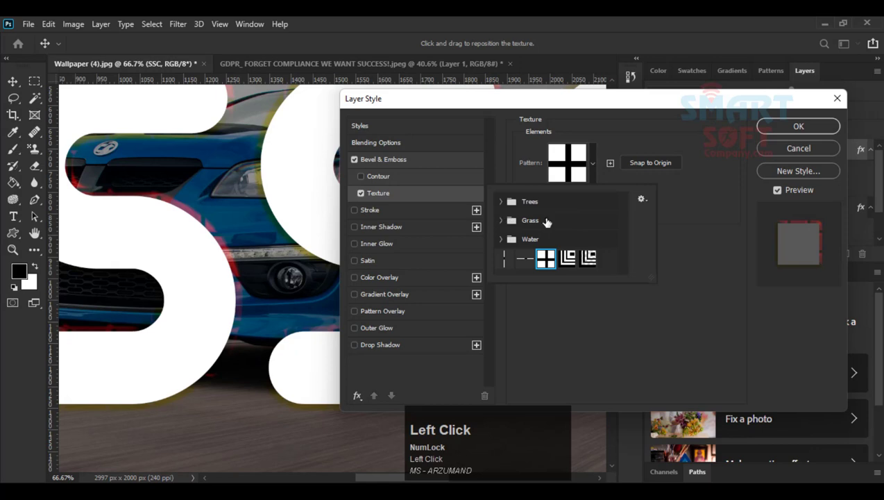
left_click(709, 188)
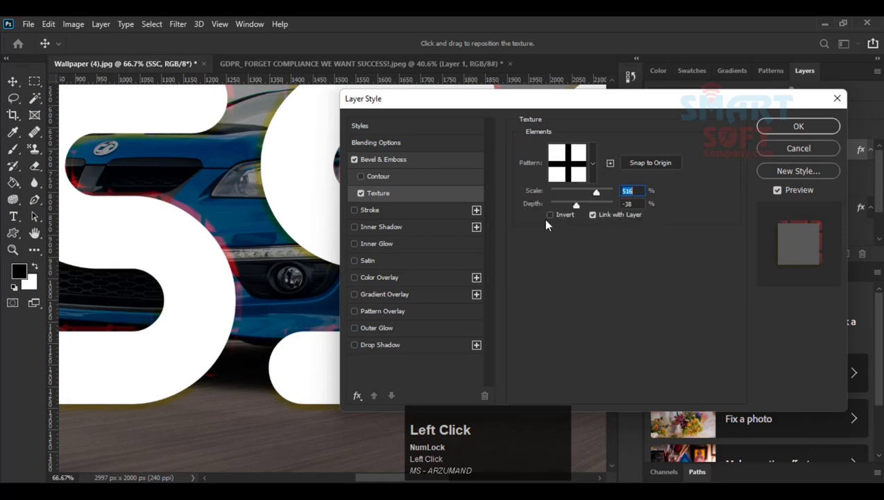
left_click(359, 193)
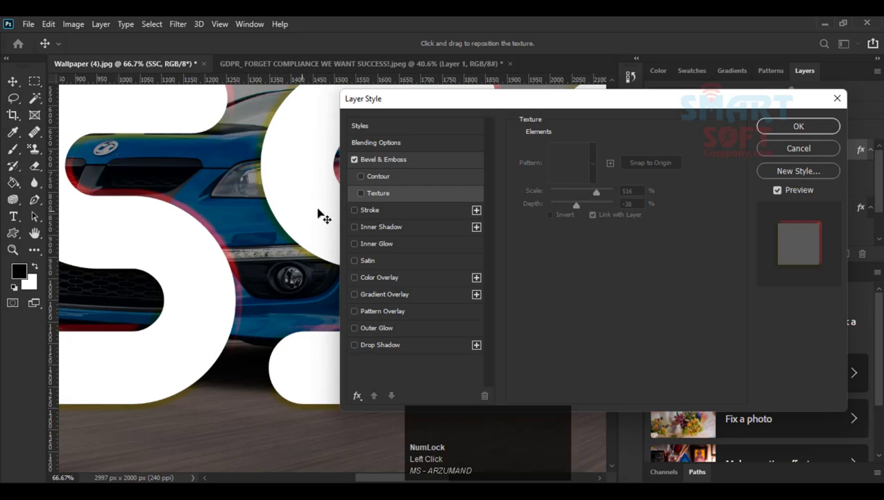
Step: Enable Stroke on the SSC text and set its color to pure red (ff0000)
left_click(379, 213)
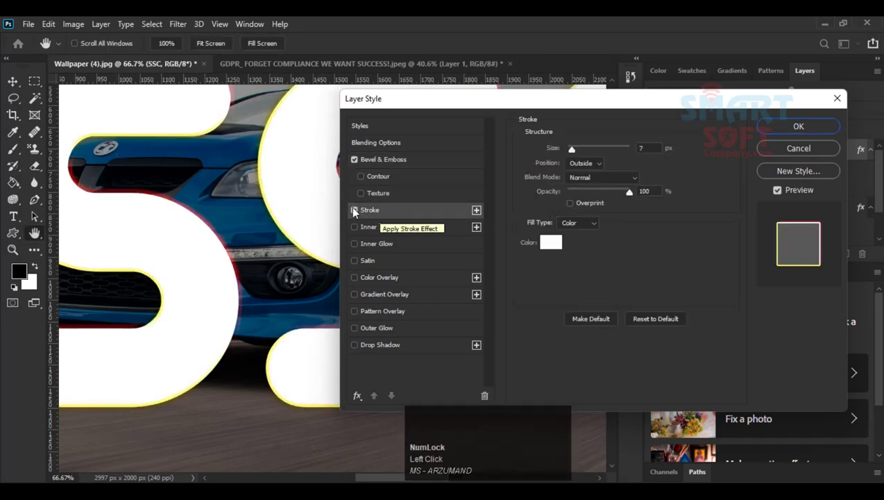
left_click(354, 210)
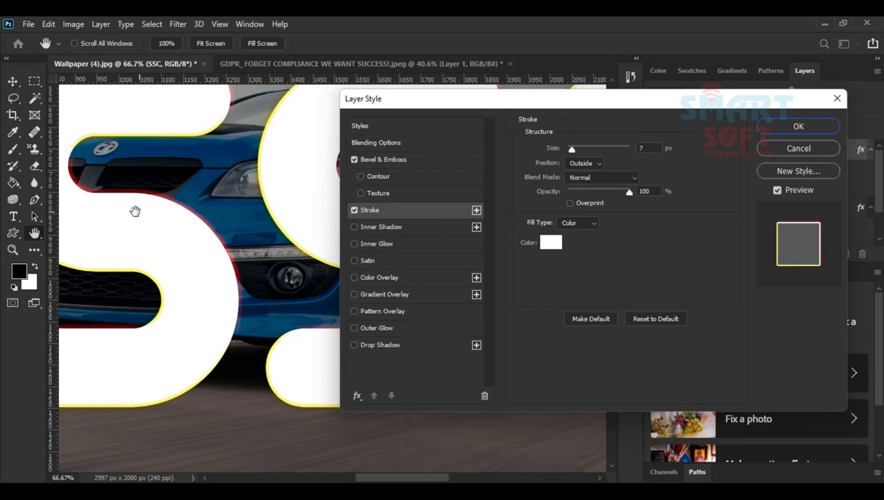
key("space")
left_click_drag(207, 257, 297, 299)
left_click_drag(515, 106, 546, 113)
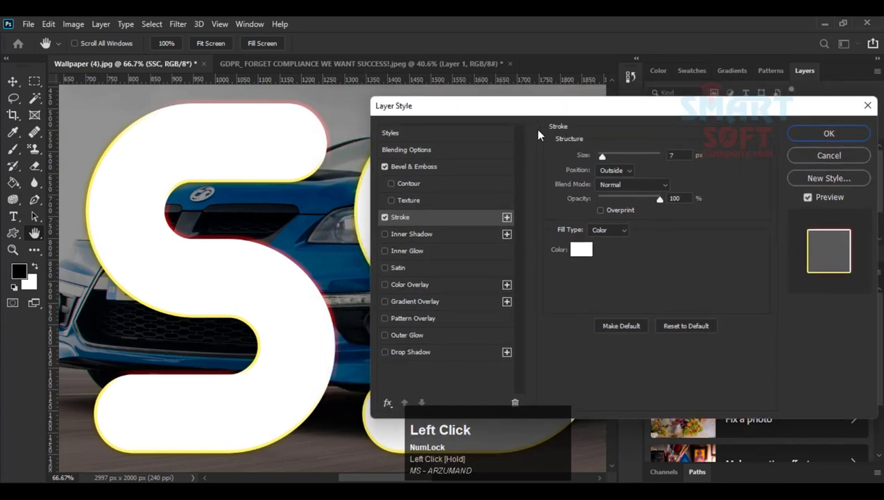
left_click(582, 251)
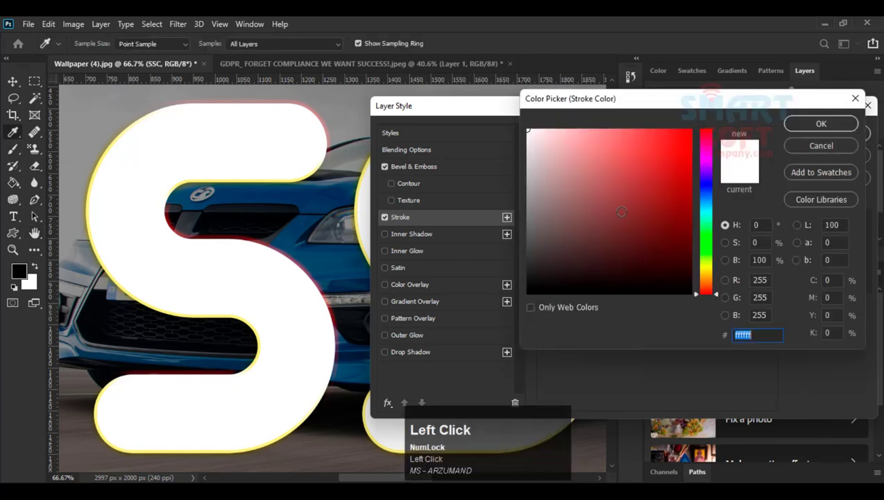
left_click_drag(653, 139, 728, 117)
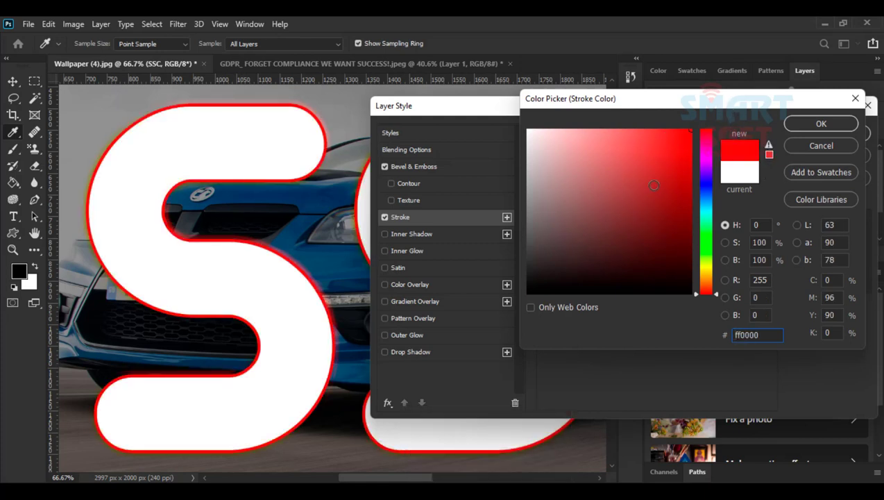
left_click(821, 122)
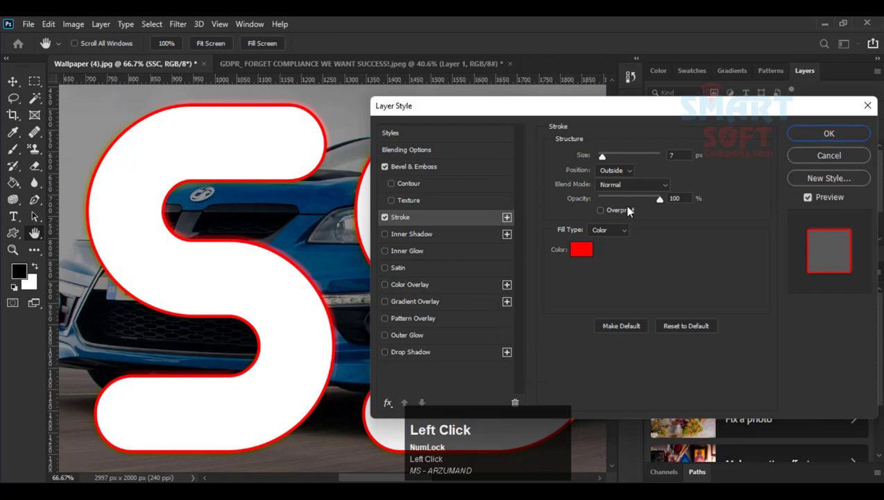
Step: Look through the stroke's position options, keep Outside, and raise the stroke size to 81 px
left_click(602, 173)
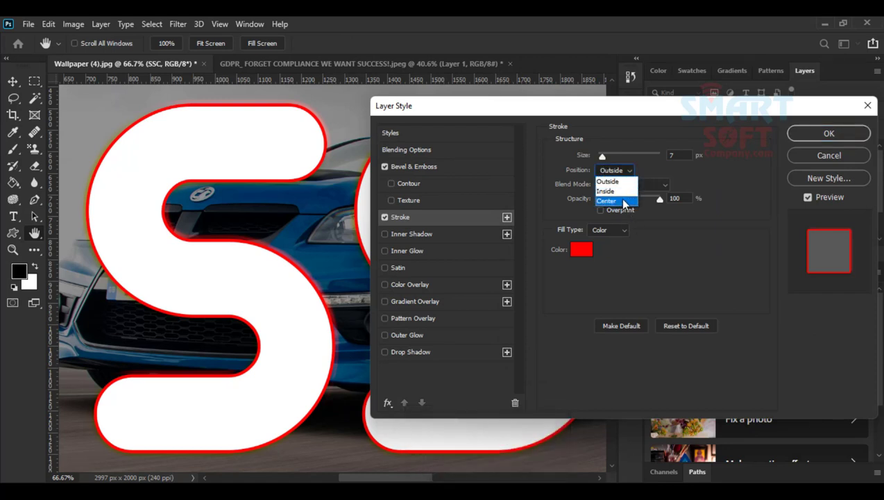
left_click(653, 114)
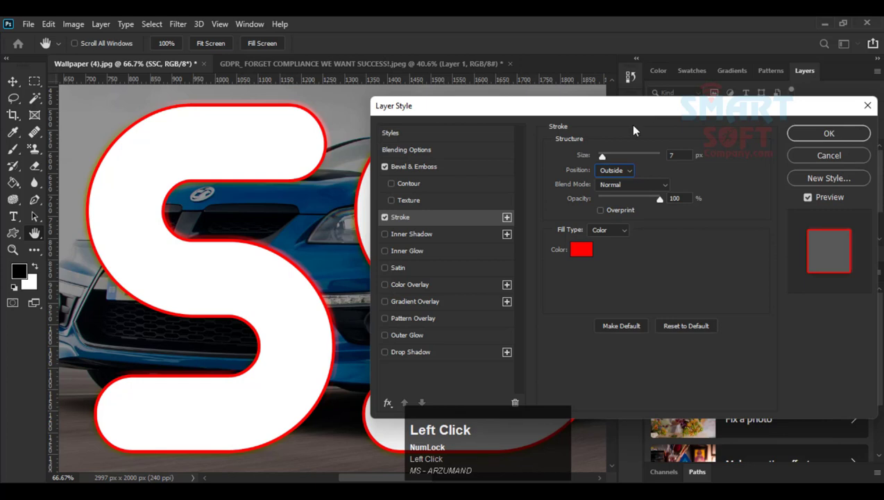
left_click(608, 168)
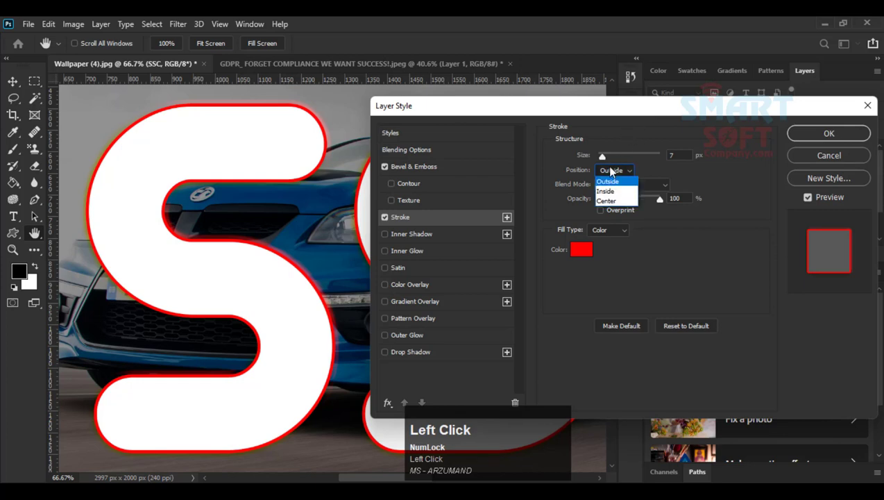
left_click(615, 182)
left_click_drag(599, 156, 622, 156)
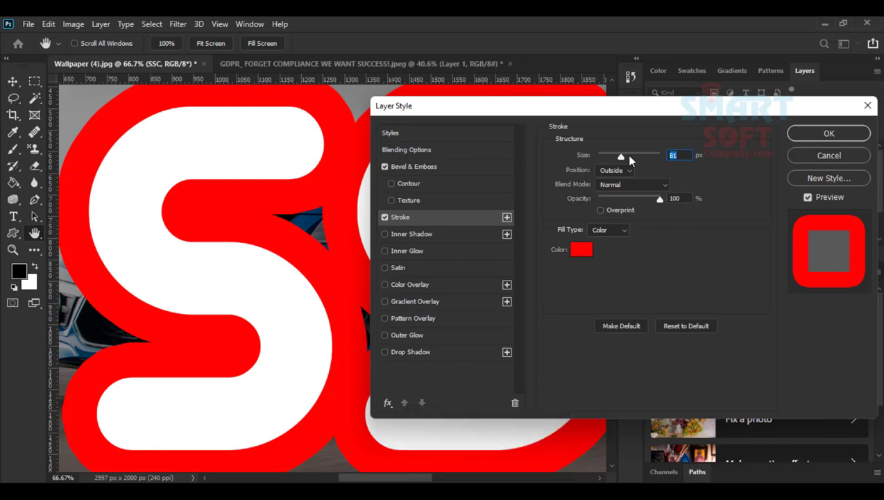
Step: Set the stroke size to 59 px and its position to Inside
left_click(615, 155)
left_click(609, 169)
left_click(610, 189)
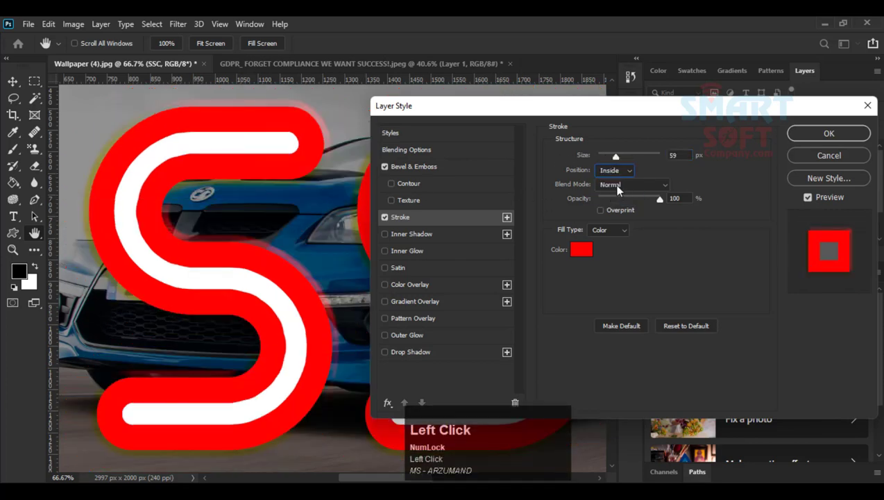
Step: Set the stroke's position to Center and reduce its size to 32 px
left_click(612, 195)
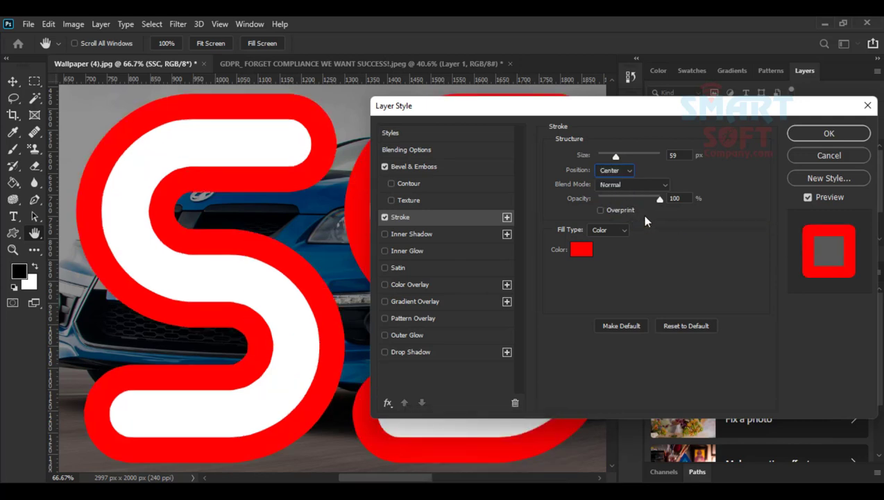
left_click_drag(615, 155, 608, 156)
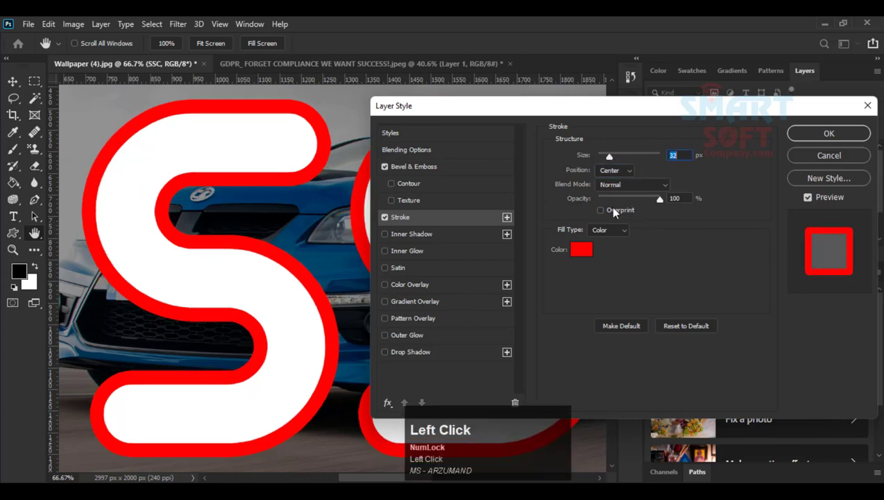
Step: Set the stroke's blend mode to Color Burn and its opacity to 40%
left_click(618, 185)
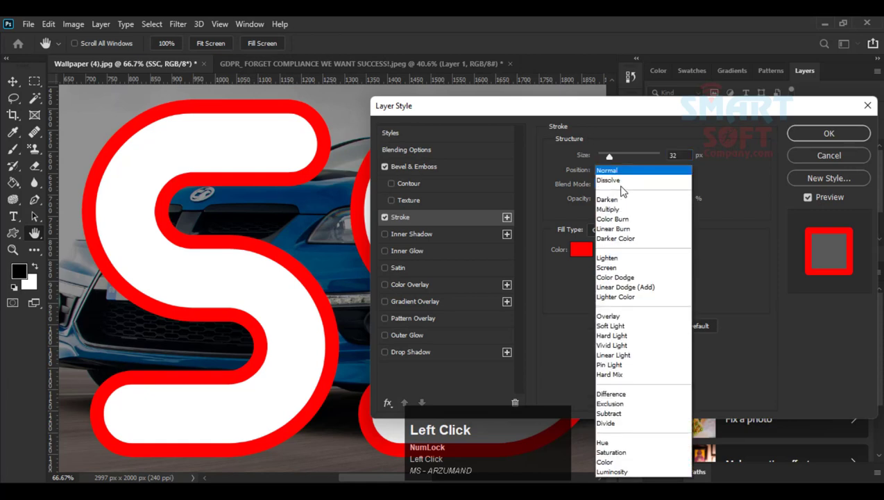
left_click(621, 219)
left_click(617, 185)
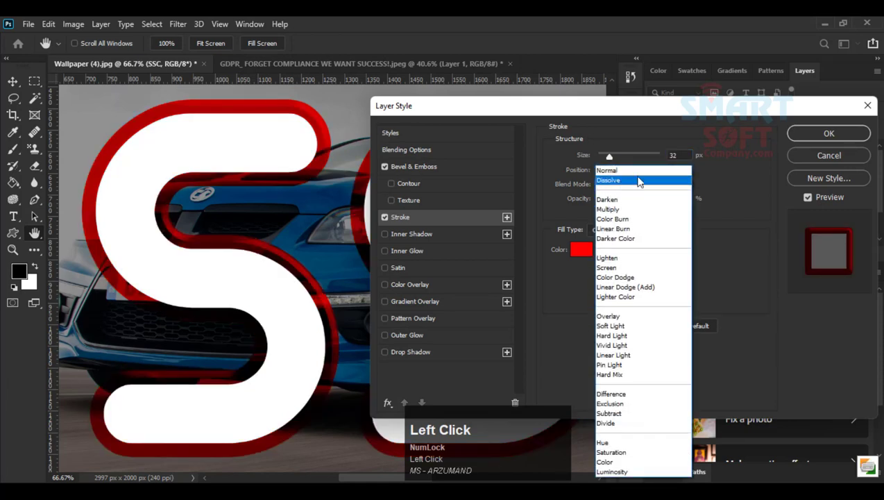
left_click(626, 185)
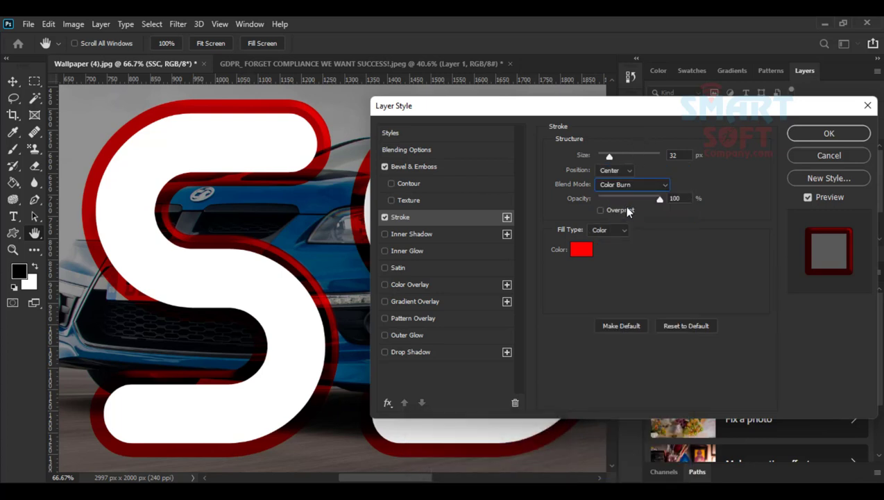
left_click(622, 199)
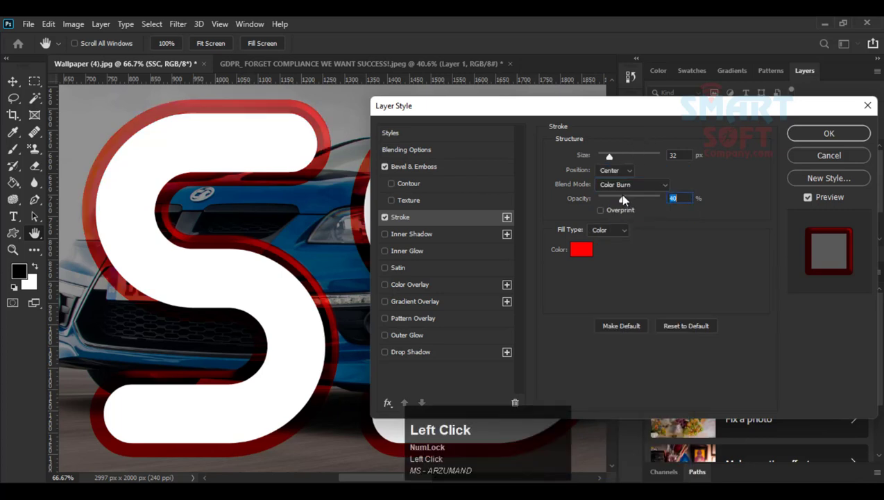
Step: Return the stroke's blend mode to Normal and set its size to 10 px
left_click(621, 184)
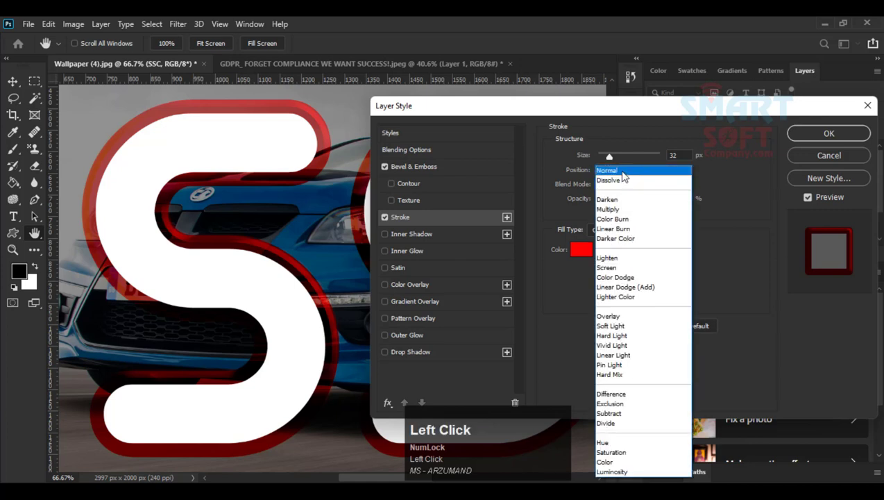
left_click(614, 170)
left_click_drag(678, 155, 368, 122)
type("10")
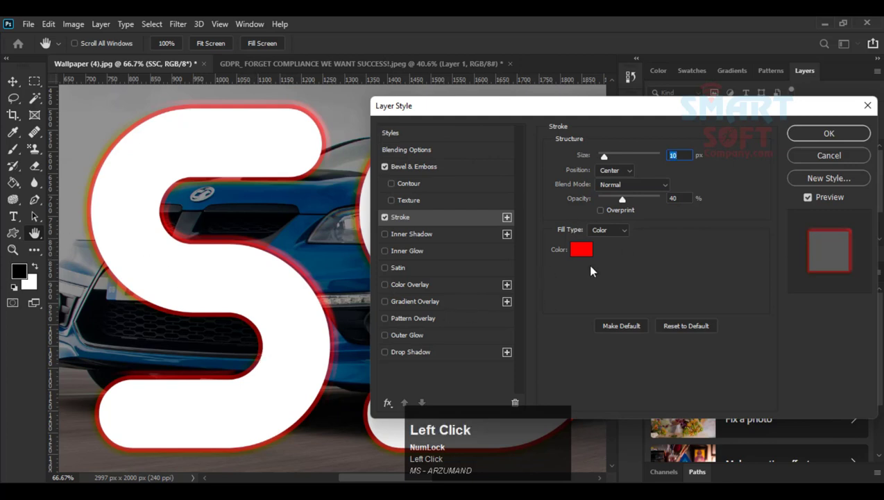
Step: Change the stroke's fill type to Gradient and look through the gradient presets without picking one
left_click(602, 229)
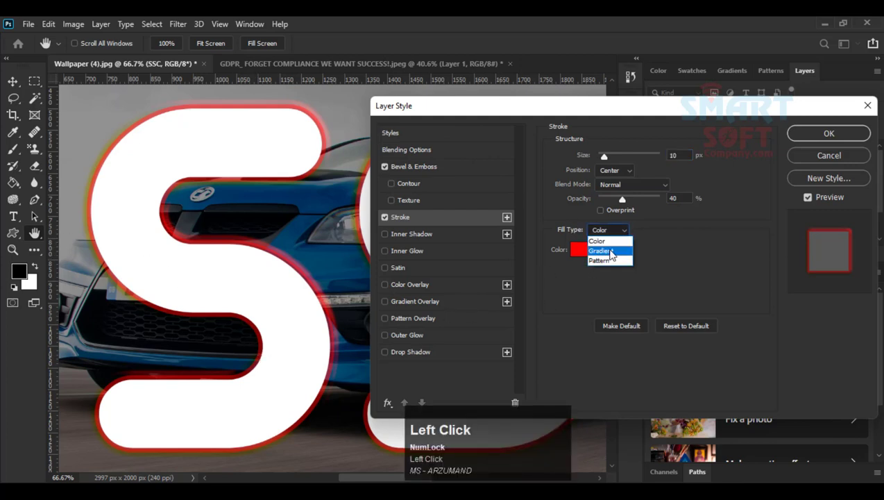
left_click(610, 252)
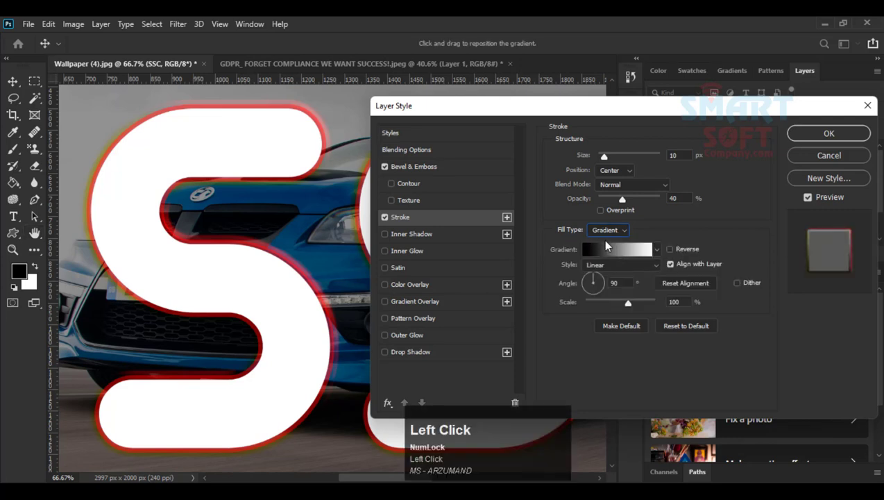
left_click(657, 251)
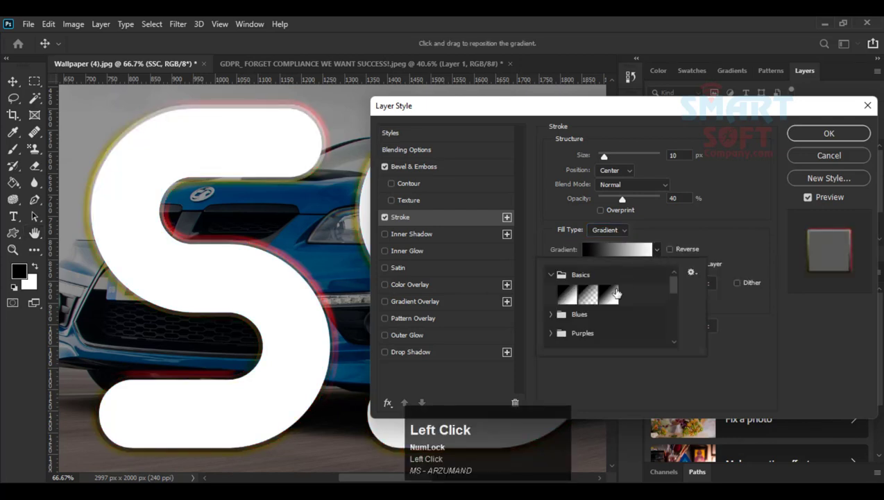
scroll(608, 308, "down", 5)
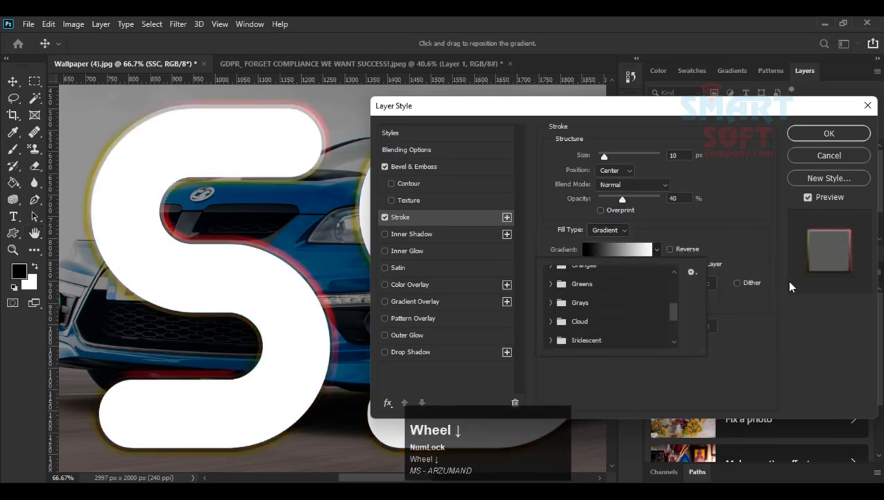
left_click(789, 286)
Step: Try the Pattern fill type for the stroke and return it to Color
left_click(606, 230)
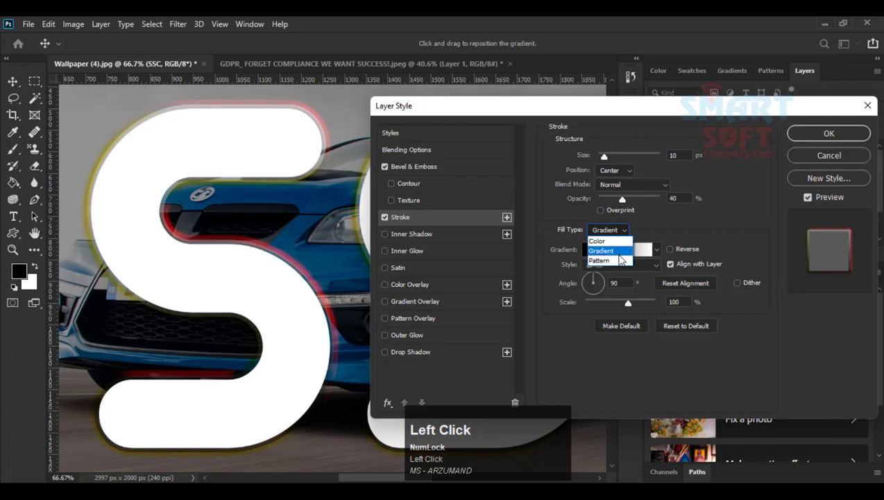
left_click(600, 260)
left_click(620, 230)
left_click(608, 240)
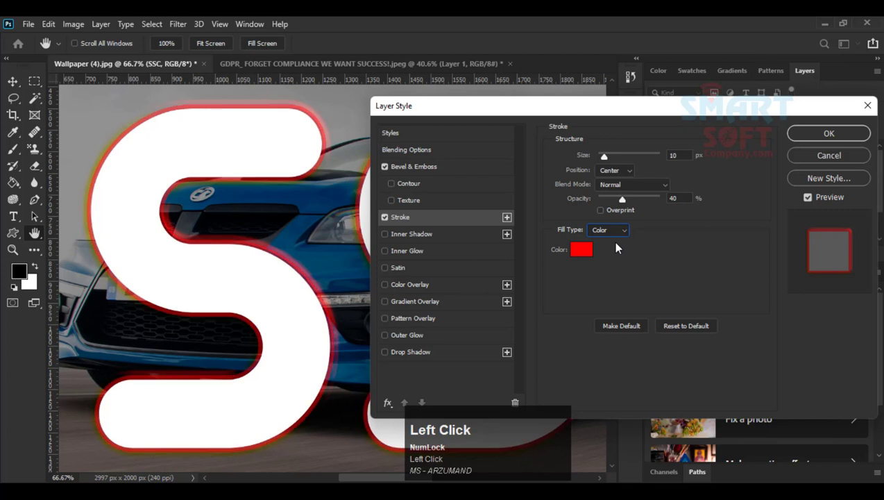
Step: Set the stroke color to bright yellow with magenta at 0% and yellow at 100%
left_click(576, 251)
left_click(579, 253)
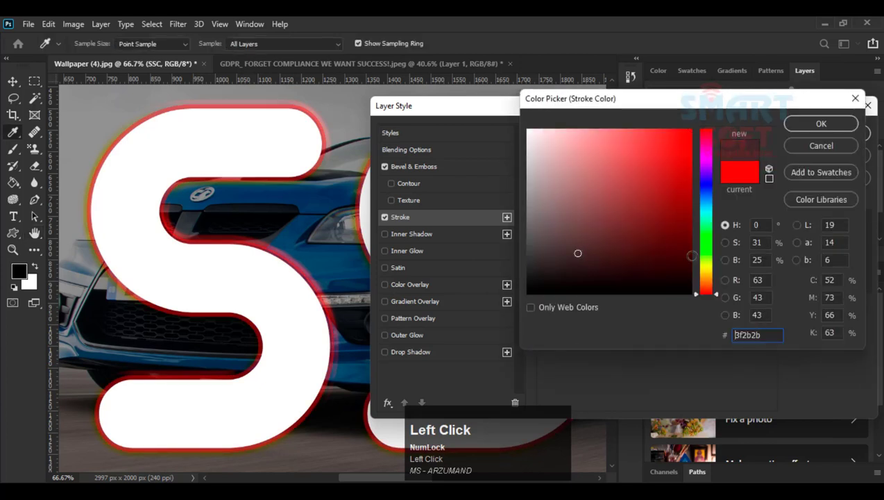
left_click(702, 273)
left_click_drag(665, 158, 707, 81)
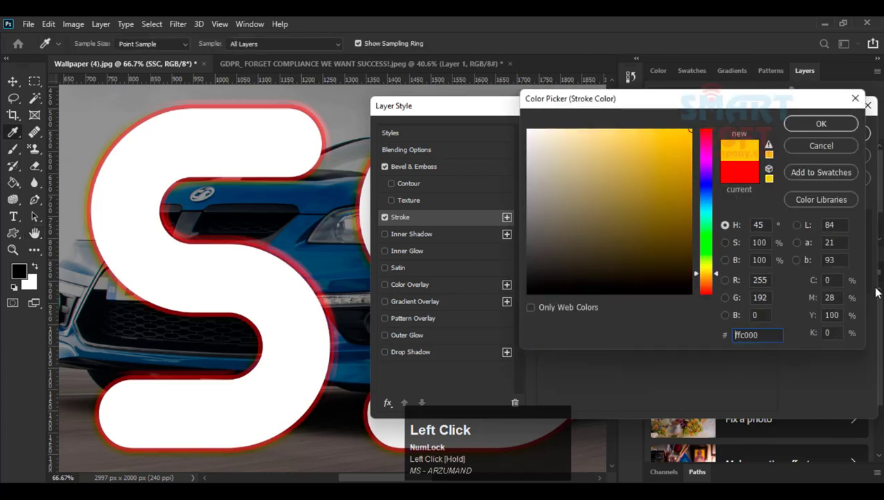
double_click(832, 297)
type("0")
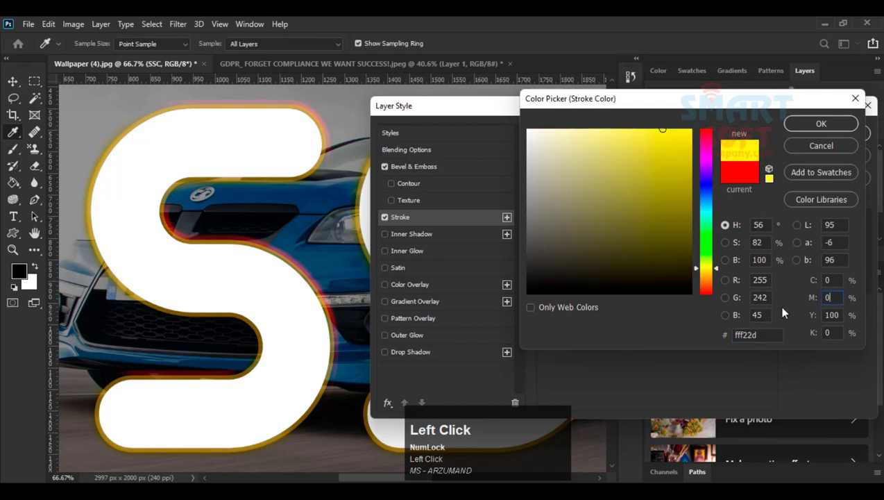
left_click(821, 123)
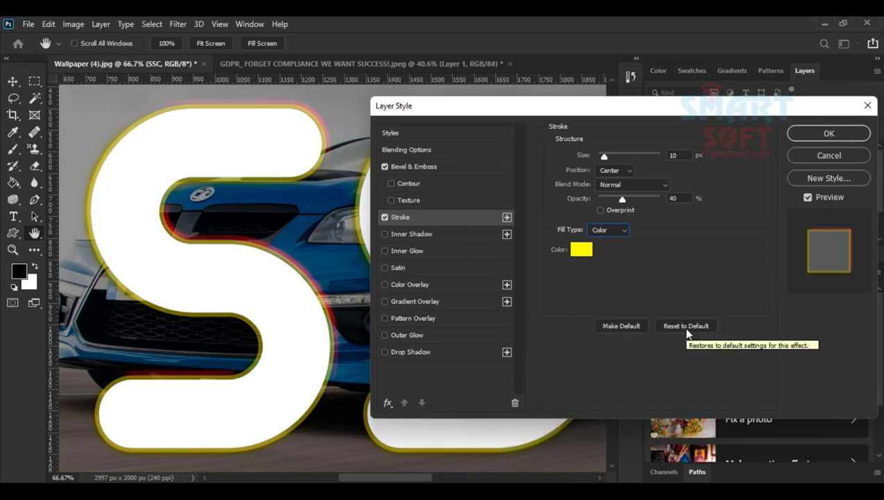
left_click(478, 219)
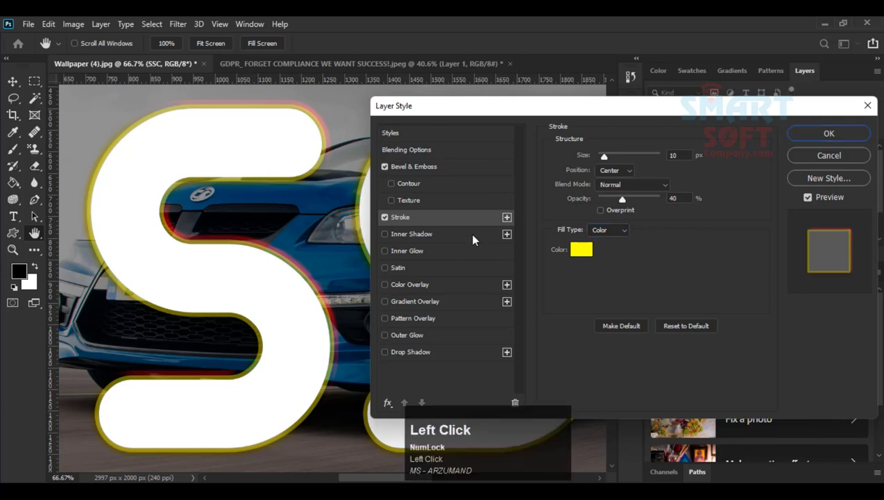
Step: Enable Inner Shadow on the SSC text with Normal blend mode and 100% opacity
left_click(415, 234)
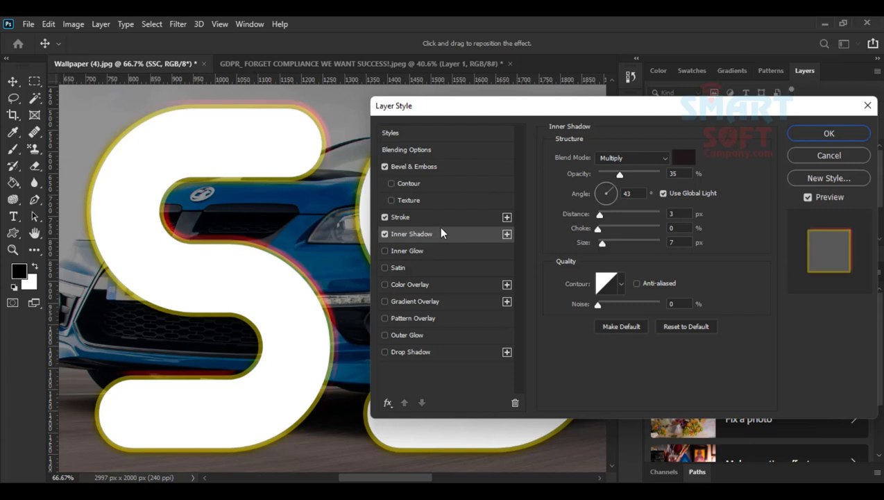
left_click(633, 157)
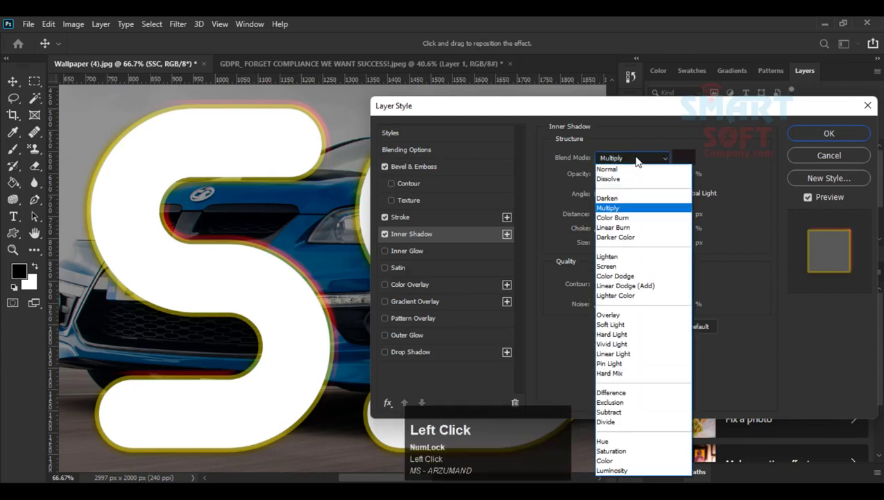
left_click(634, 169)
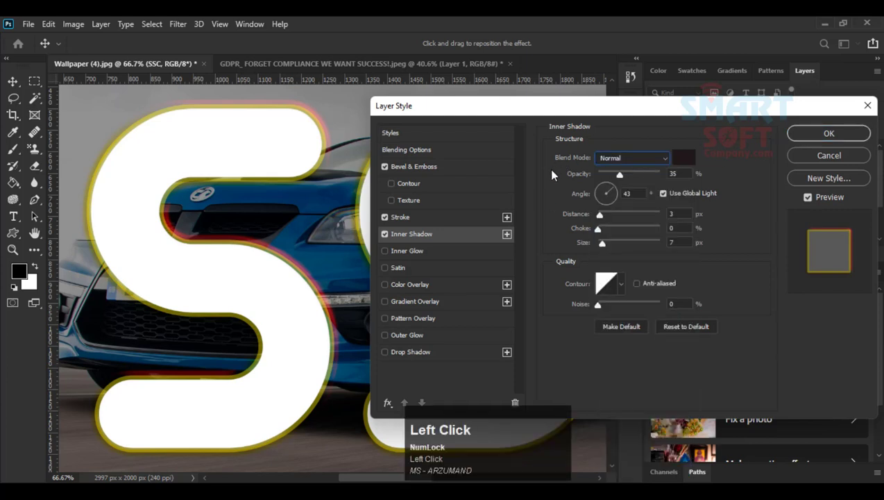
left_click_drag(618, 174, 665, 179)
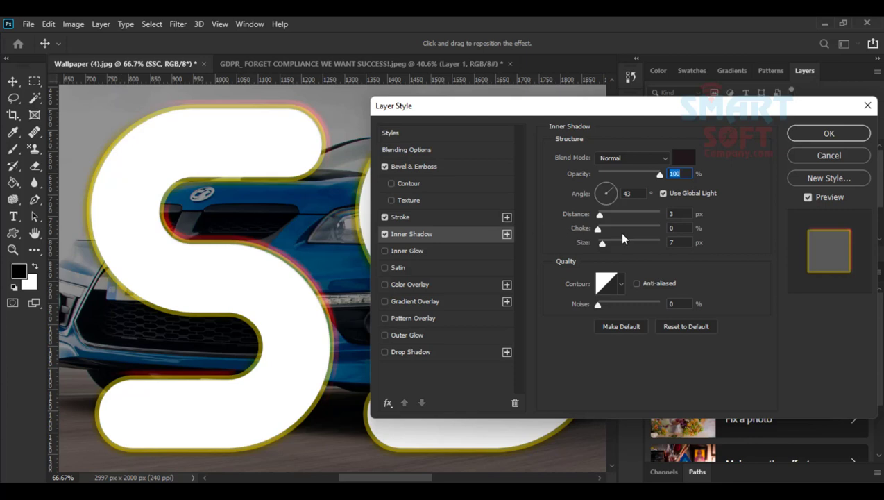
Step: Set the inner shadow's distance to 14 px, choke to 20% and size to 30 px
mouse_move(601, 215)
left_mouse_down()
mouse_move(620, 215)
mouse_move(608, 219)
left_mouse_up()
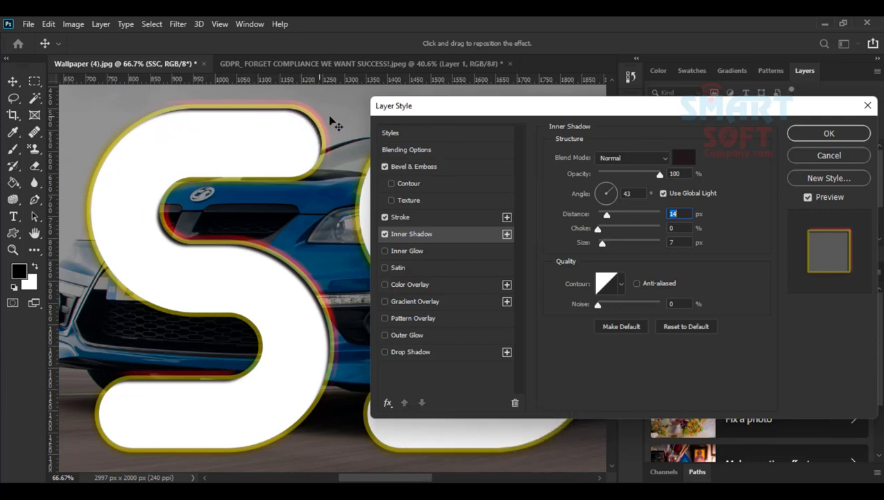
left_click_drag(473, 108, 473, 157)
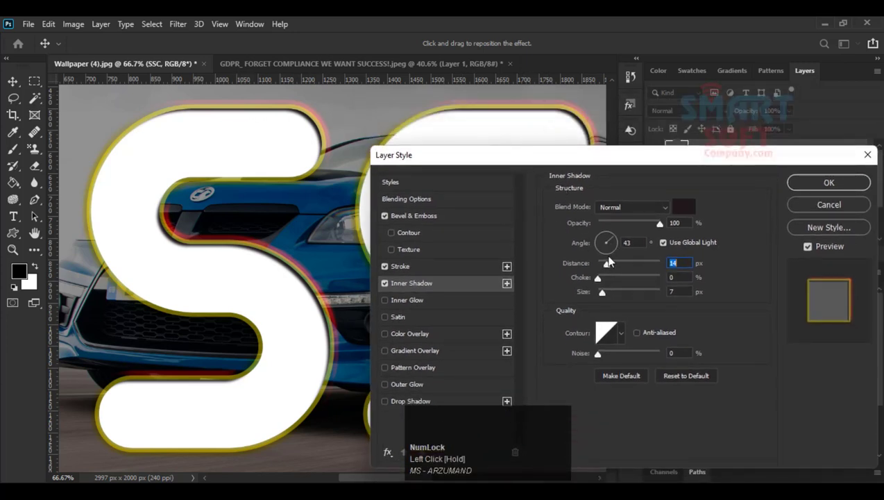
left_click_drag(600, 277, 609, 277)
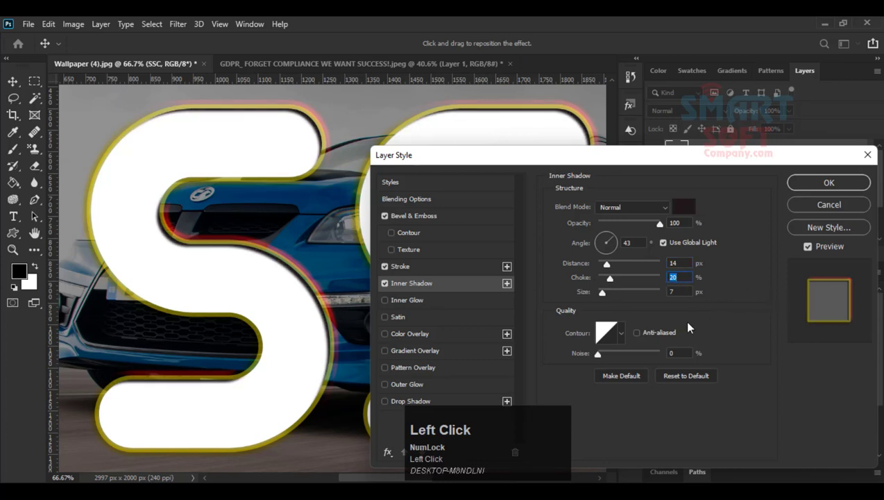
mouse_move(601, 292)
left_mouse_down()
mouse_move(623, 294)
mouse_move(633, 306)
mouse_move(608, 294)
left_mouse_up()
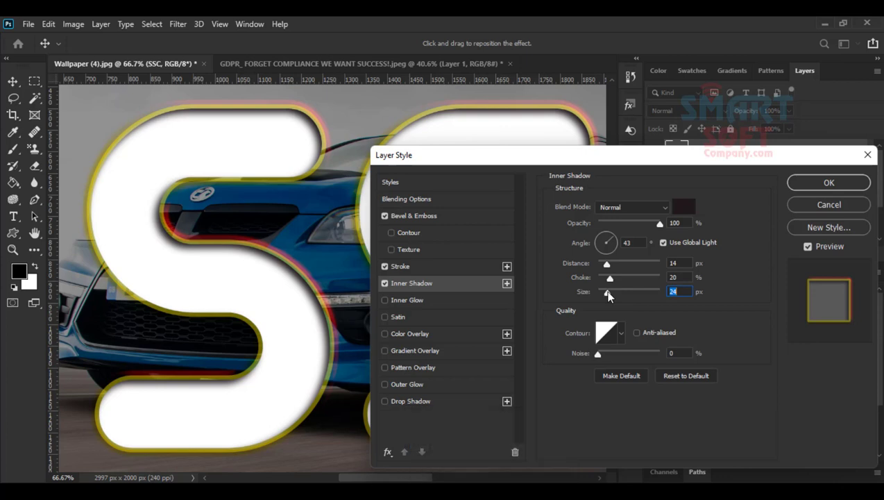
type("30")
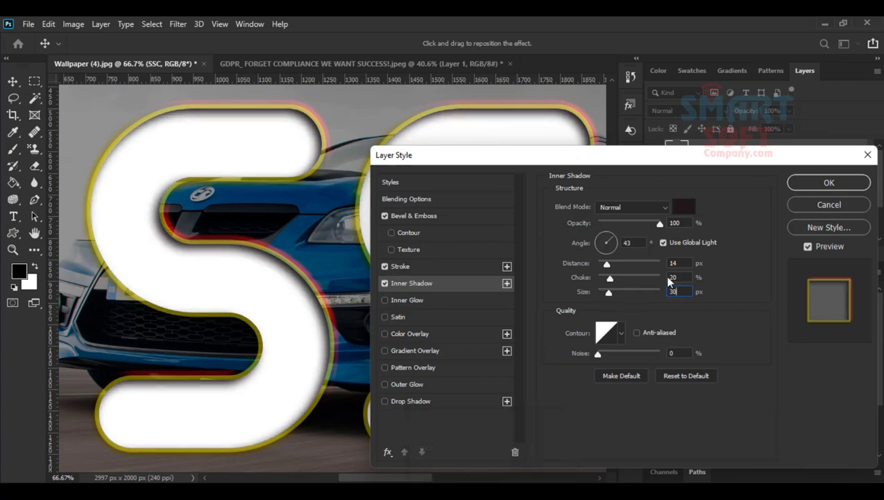
left_click(565, 331)
left_click_drag(513, 153, 537, 94)
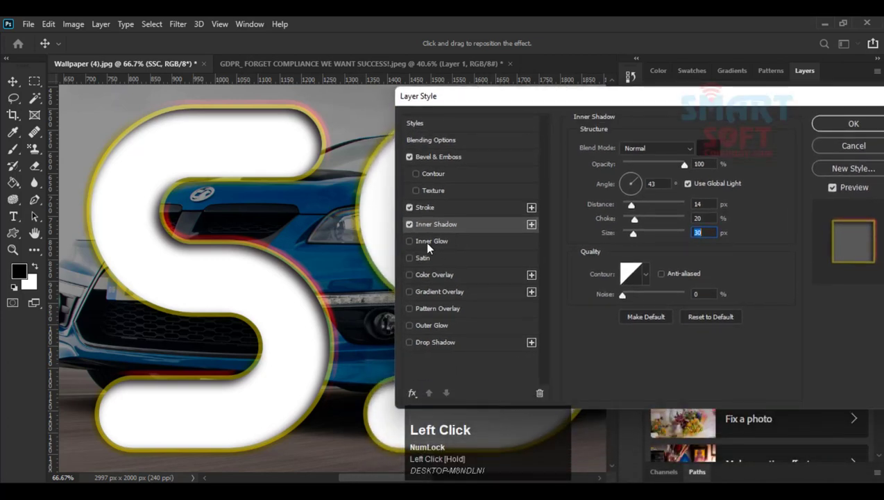
Step: Enable Inner Glow on the SSC text and set its blend mode to Normal
left_click(428, 244)
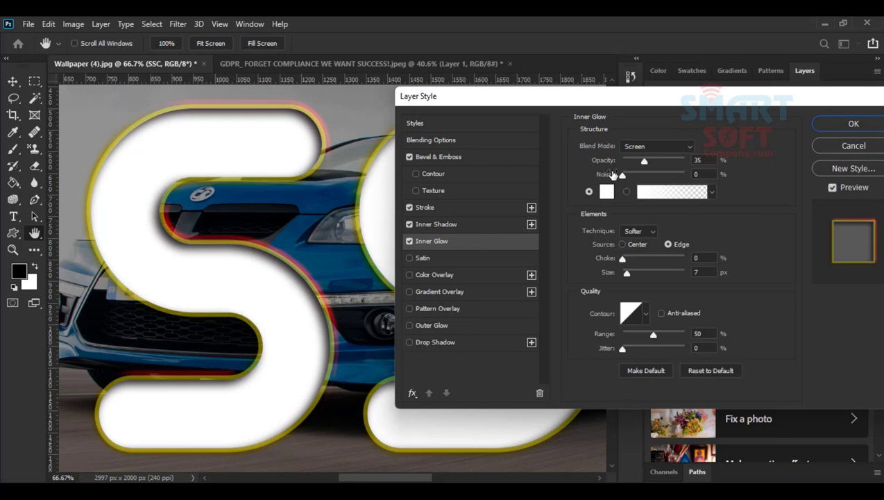
left_click(663, 147)
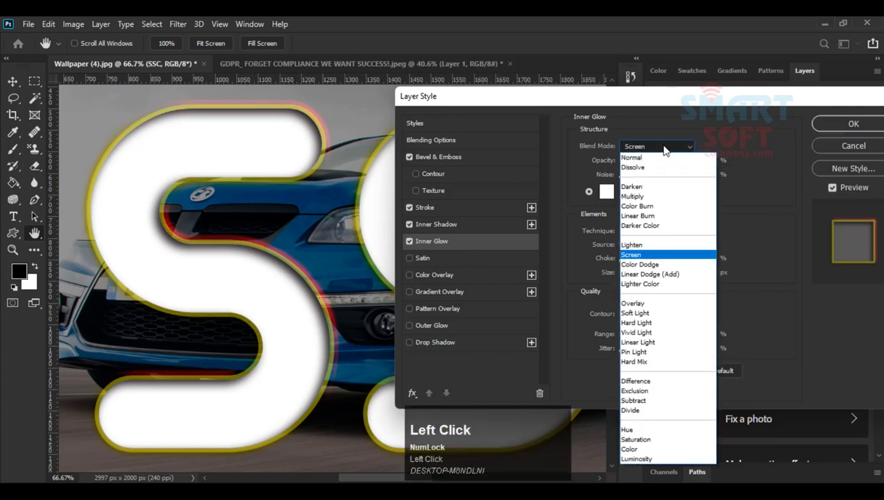
left_click(663, 157)
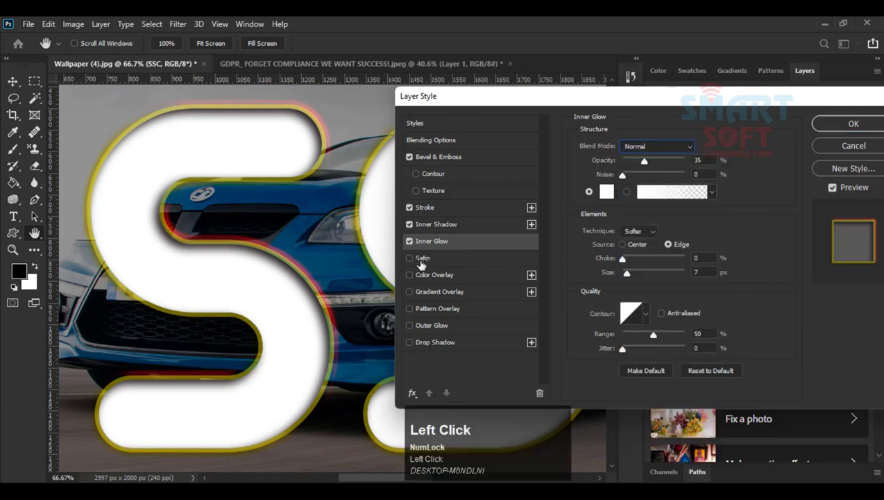
Step: Turn off the Inner Shadow and check the inner glow's color picker, keeping the current color
left_click(408, 223)
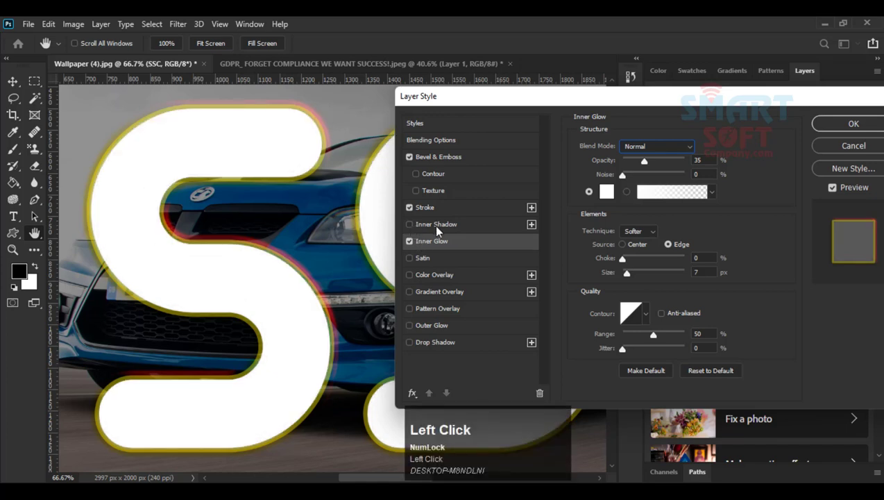
left_click(445, 245)
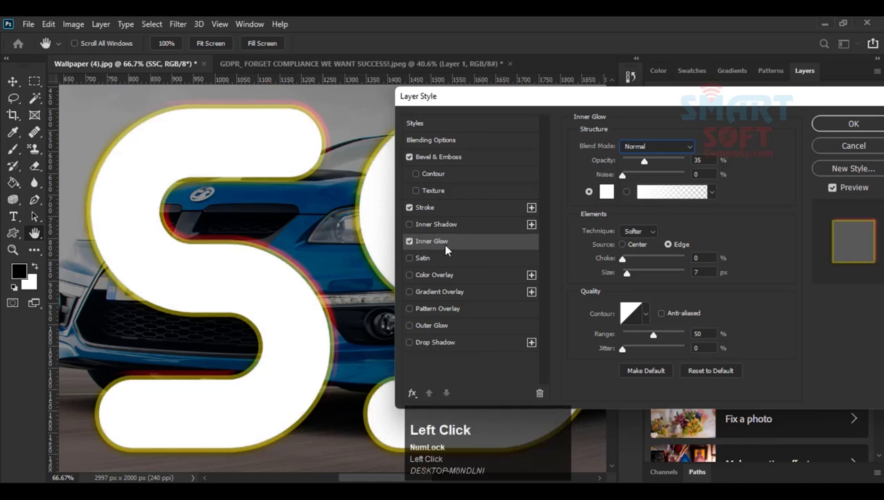
left_click(610, 192)
left_click(831, 146)
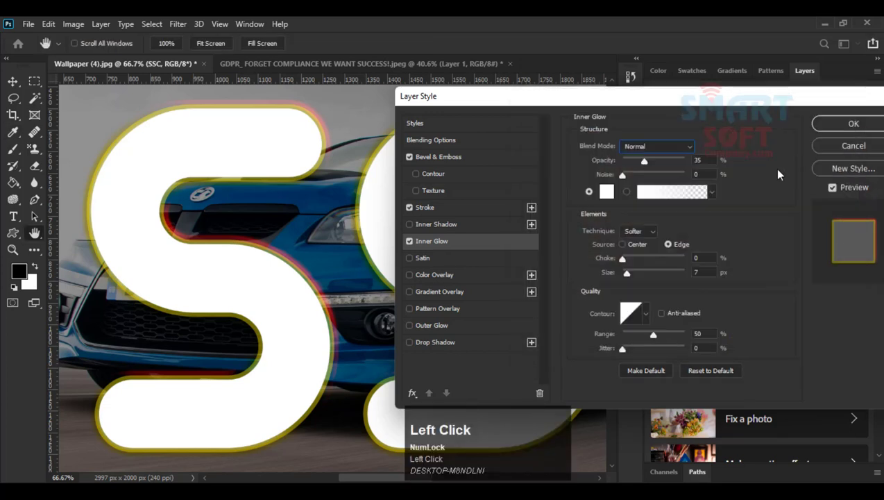
Step: Apply the green-to-magenta gradient preset to the inner glow and toggle the effect off and on to compare
left_click(711, 192)
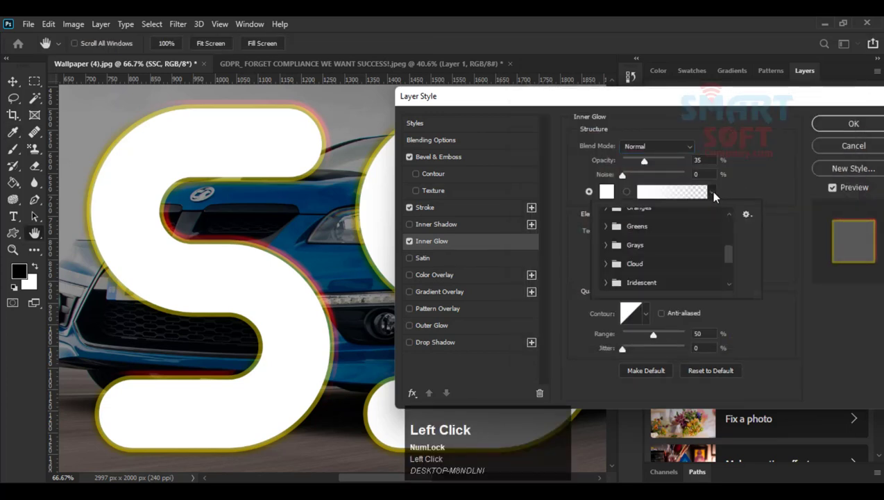
left_click(611, 249)
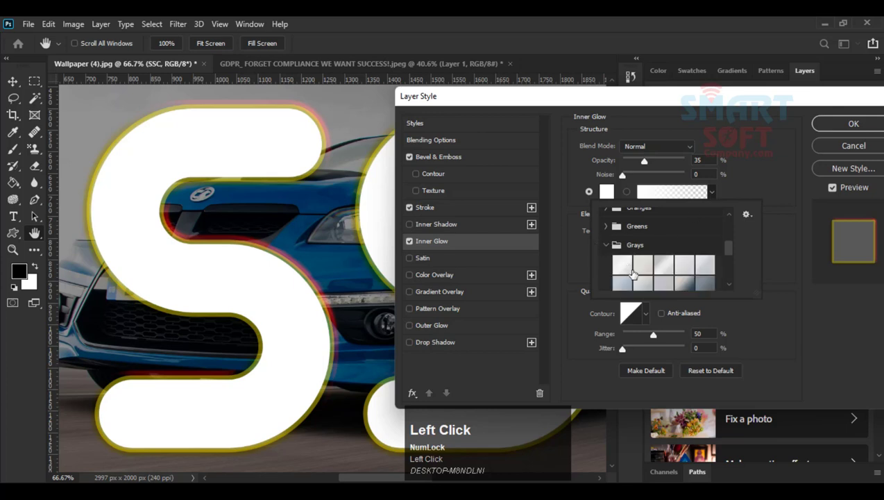
scroll(613, 257, "down", 3)
left_click(612, 256)
scroll(611, 258, "down", 3)
left_click(612, 257)
scroll(614, 259, "down", 5)
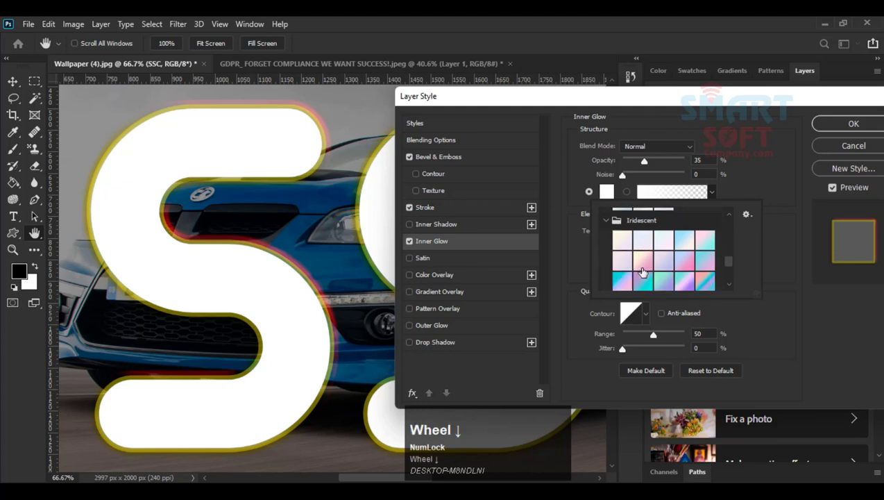
scroll(648, 274, "down", 5)
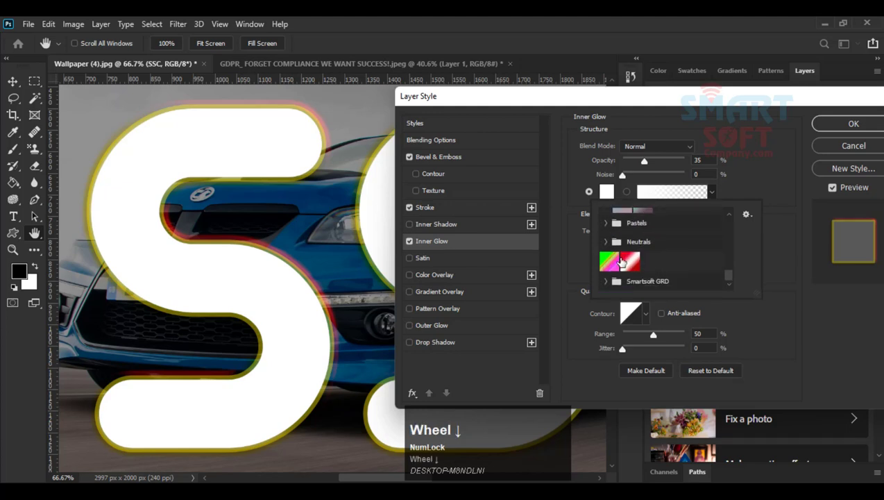
left_click(608, 261)
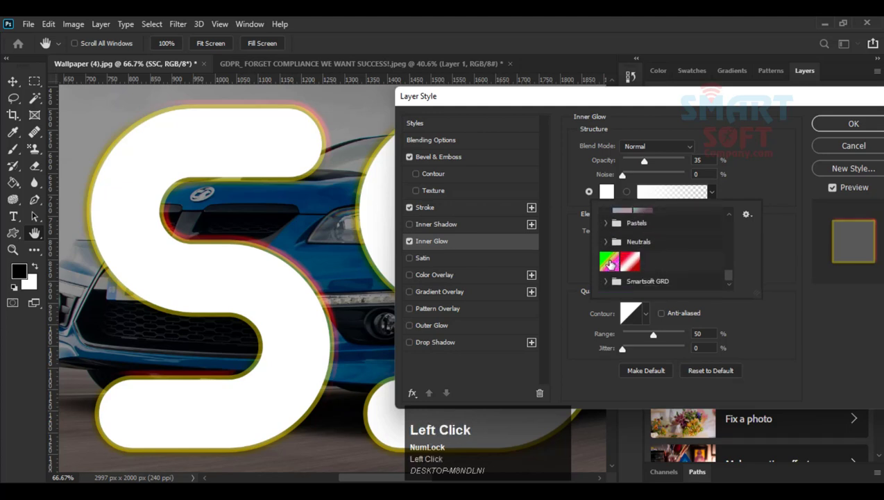
left_click(776, 320)
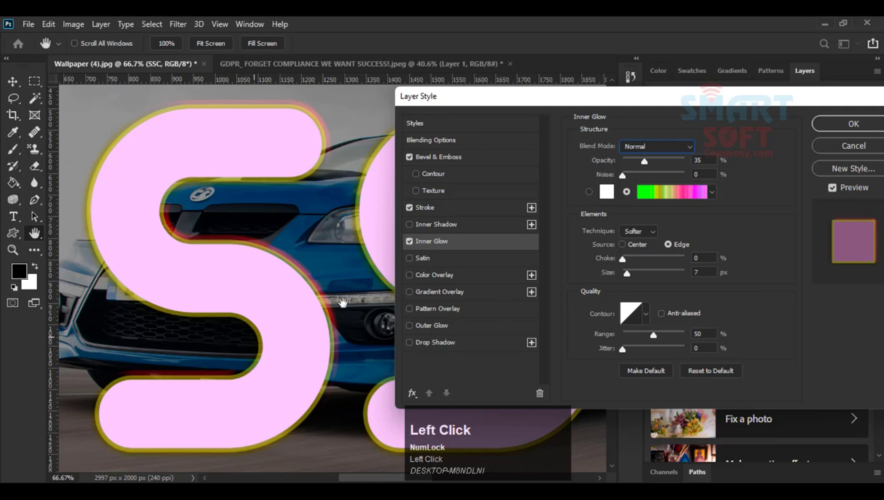
left_click(408, 241)
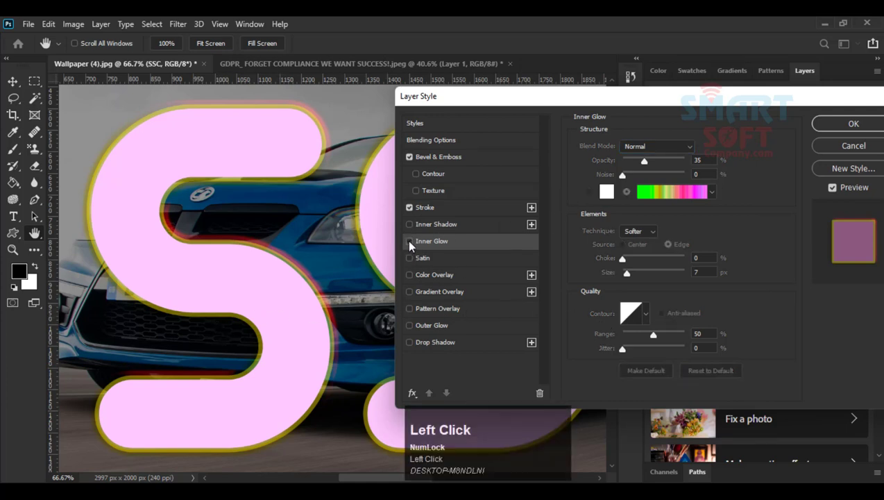
left_click(409, 241)
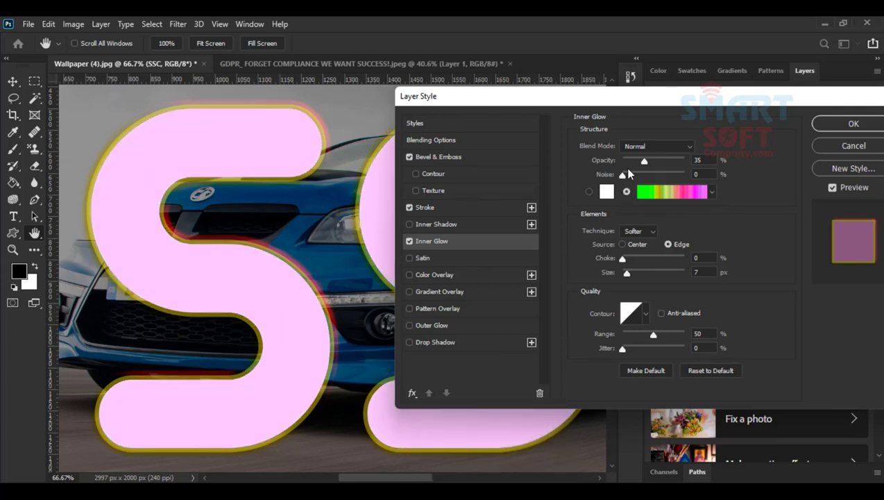
Step: Keep the inner glow's Softer technique and set its noise to 76% and its opacity to 73%
left_click_drag(643, 161, 747, 159)
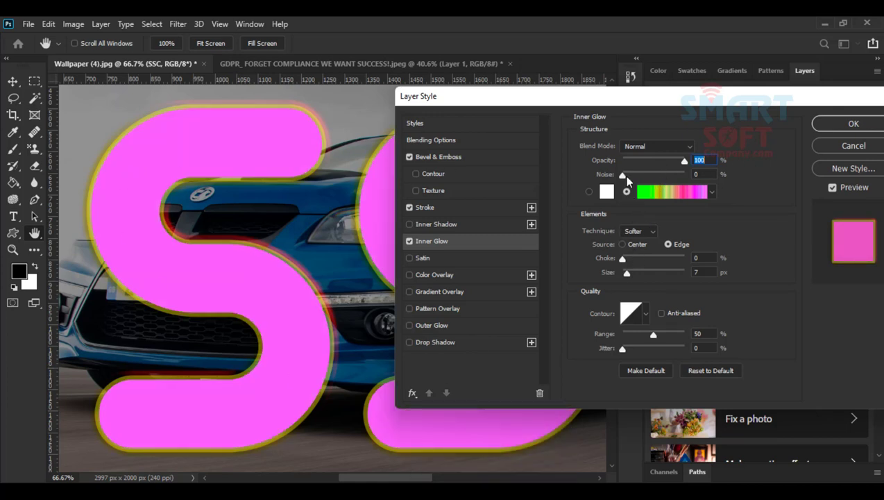
left_click(632, 232)
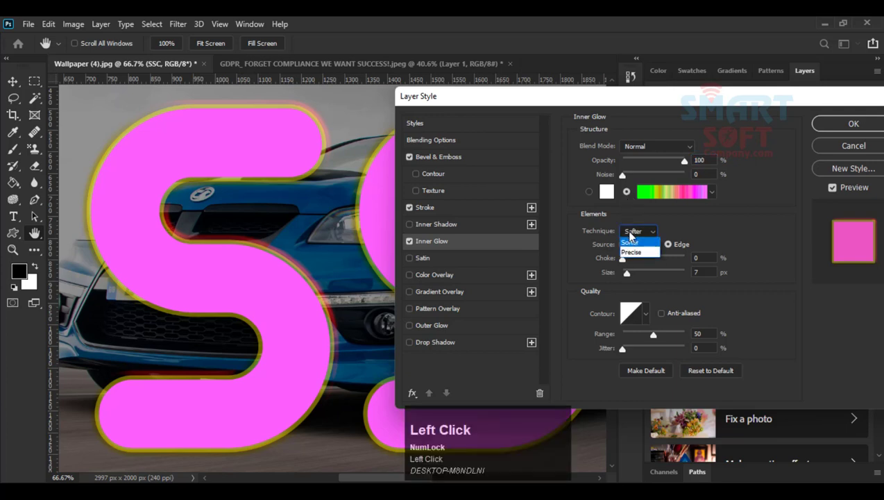
left_click(632, 236)
left_click_drag(626, 175, 672, 182)
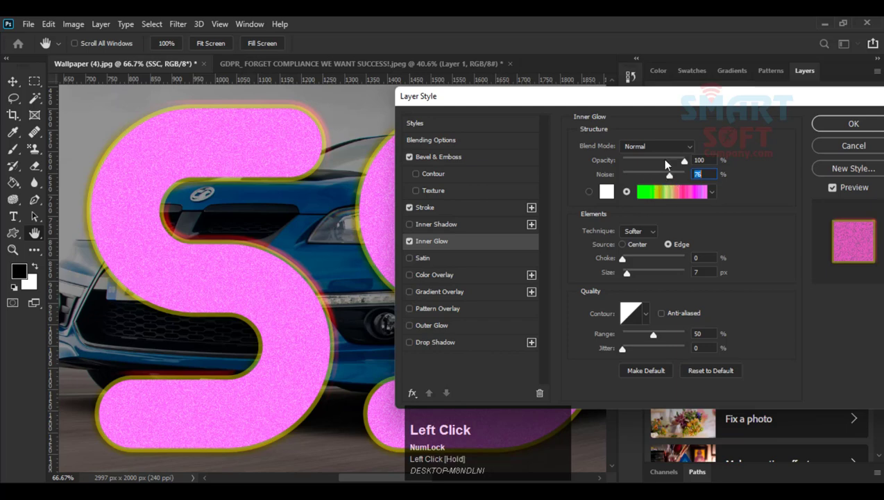
left_click(663, 159)
left_click_drag(662, 158, 667, 160)
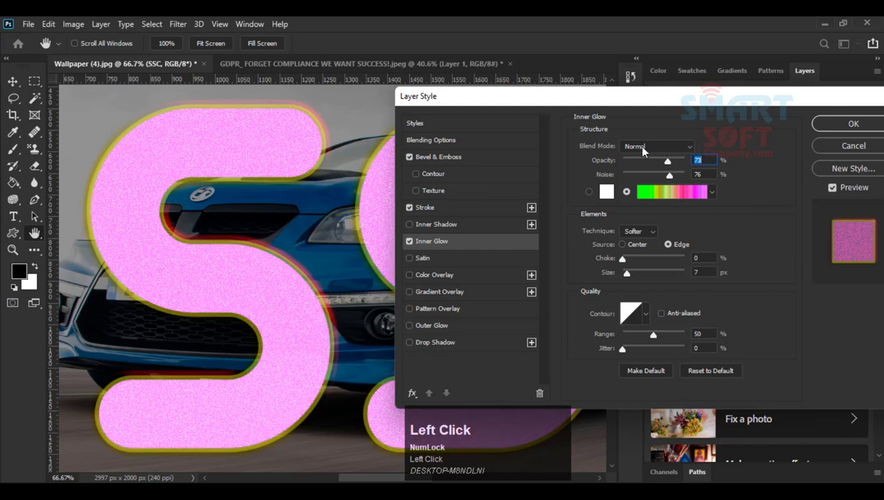
Step: Try the Linear Light, Color Burn and Subtract blend modes on the inner glow and settle on Dissolve
left_click(640, 146)
left_click(636, 345)
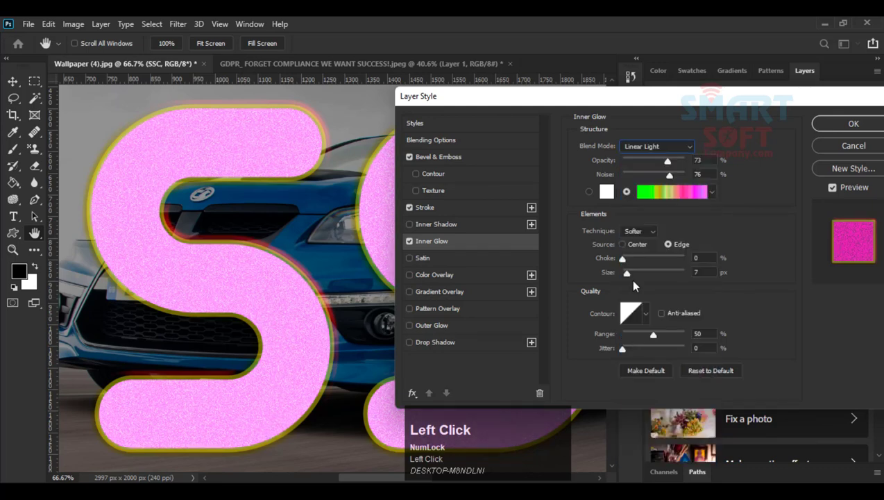
left_click(639, 146)
left_click(647, 195)
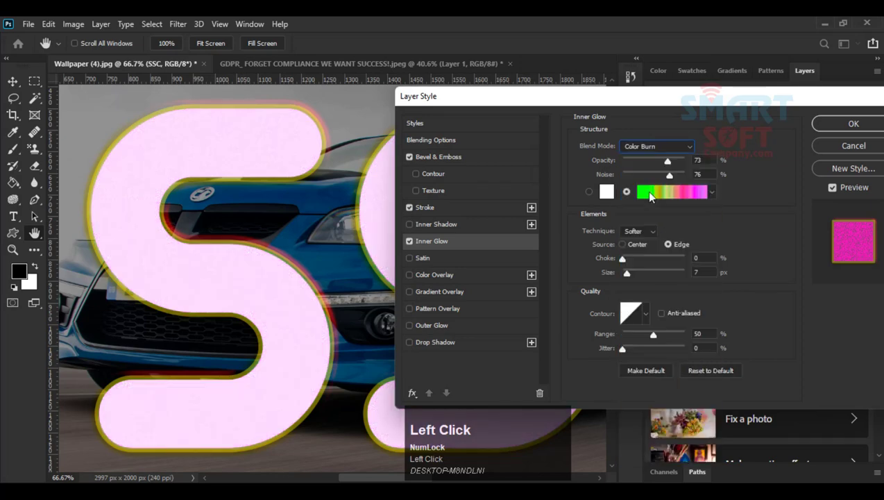
left_click_drag(644, 151, 677, 404)
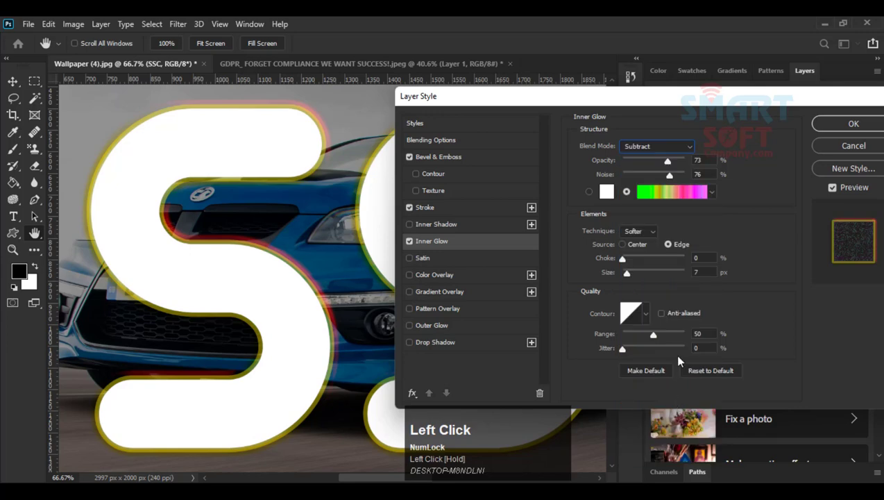
left_click(637, 146)
left_click(648, 169)
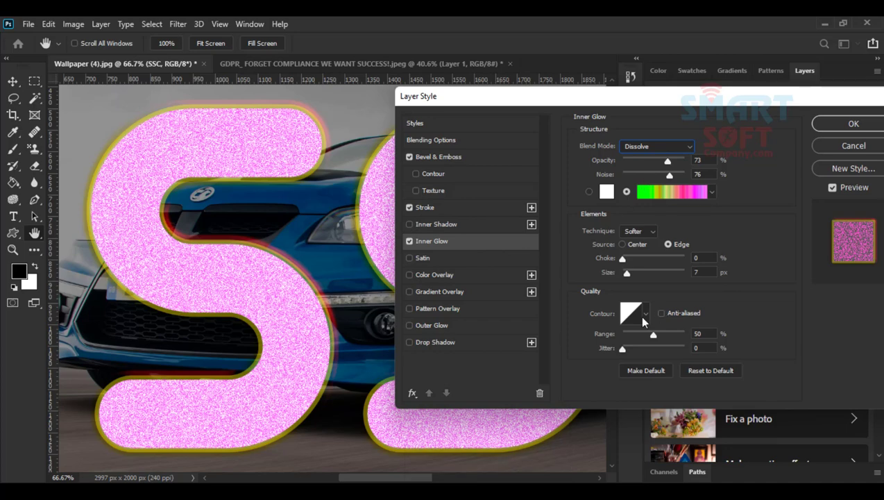
Step: Enable Satin on the SSC text and set its color to black (000000)
left_click(423, 259)
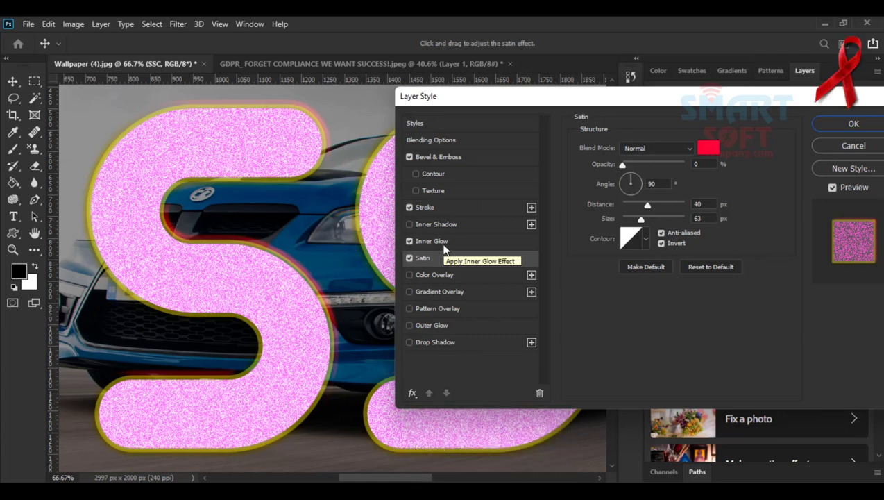
key("F9")
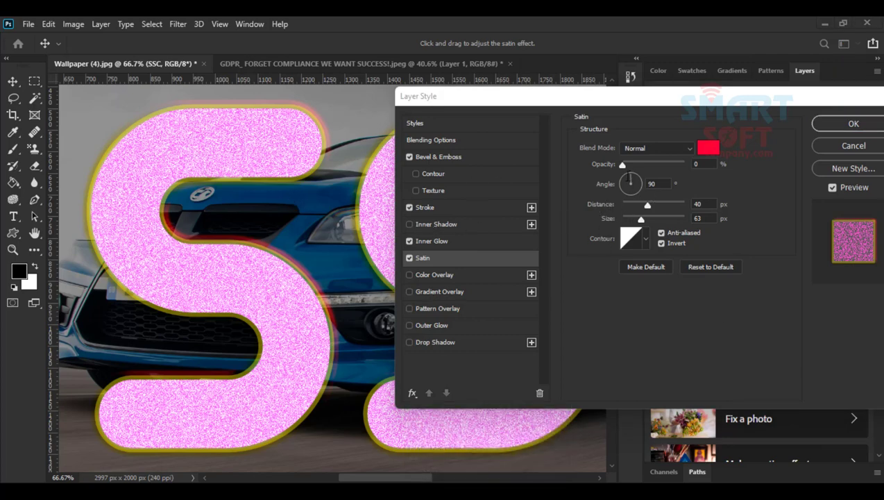
left_click(707, 148)
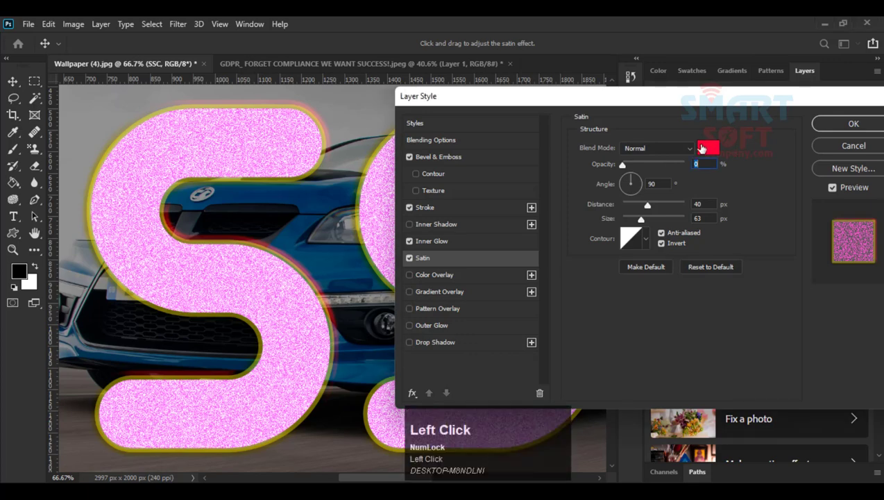
left_click_drag(568, 191, 563, 297)
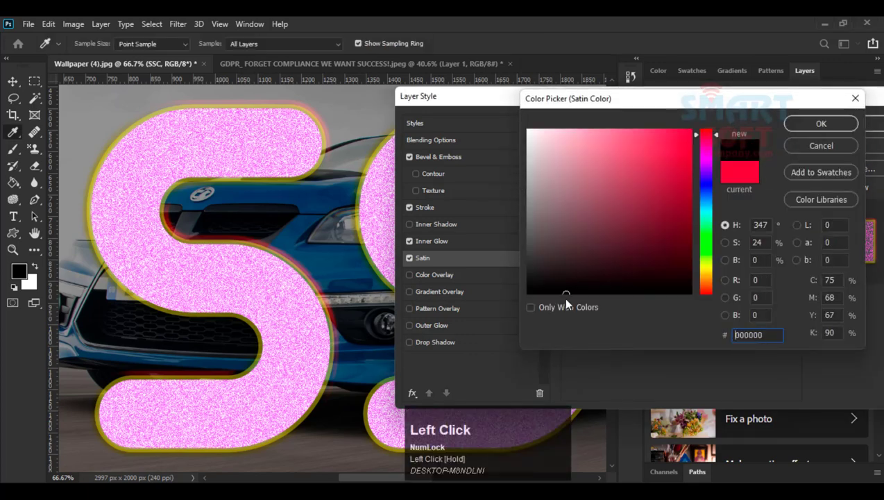
left_click(809, 123)
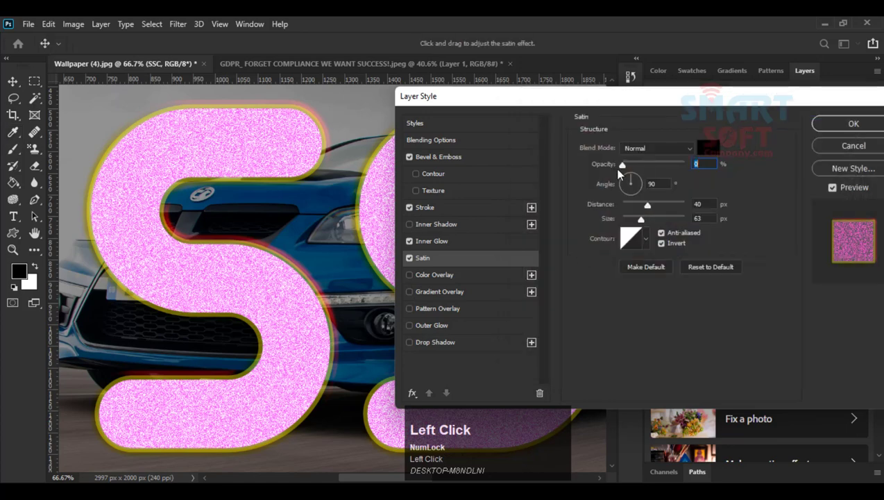
Step: Set the satin effect's opacity to 55%, distance to 14 px, size to 29 px and angle to -167°
left_click_drag(622, 165, 664, 169)
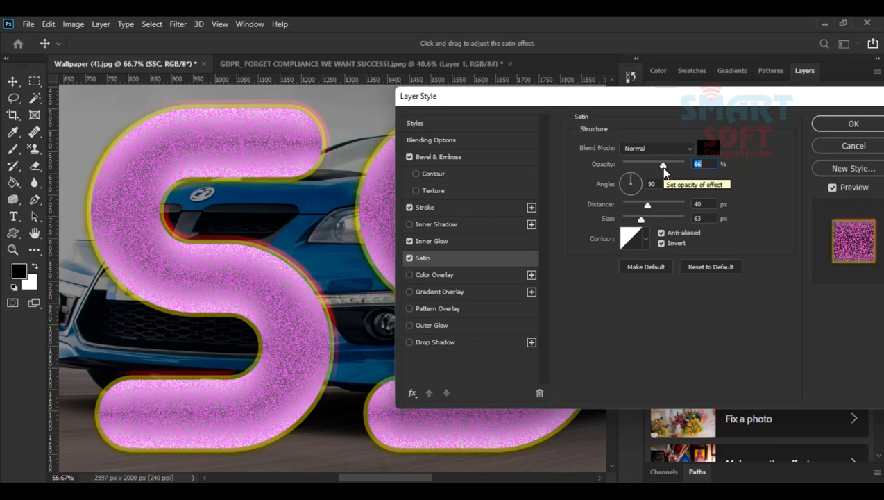
left_click_drag(664, 170, 699, 165)
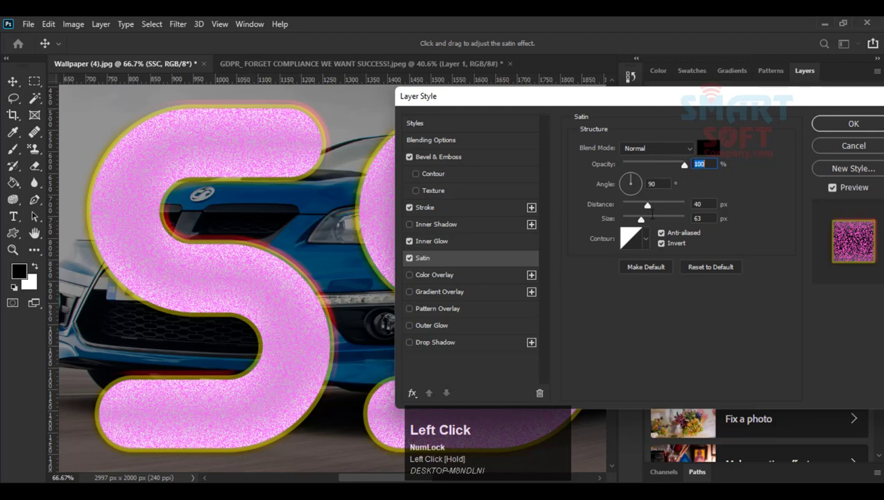
left_click(656, 165)
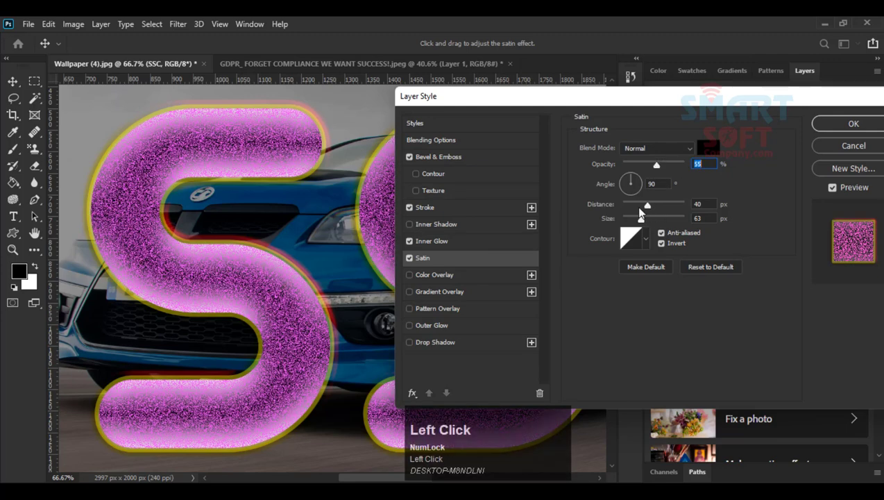
mouse_move(646, 206)
left_mouse_down()
mouse_move(628, 205)
mouse_move(662, 219)
mouse_move(635, 219)
left_mouse_up()
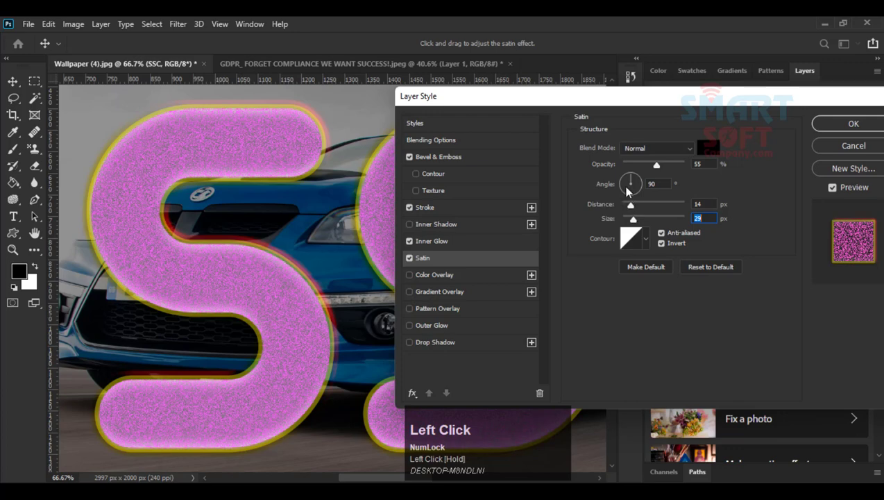
left_click(626, 186)
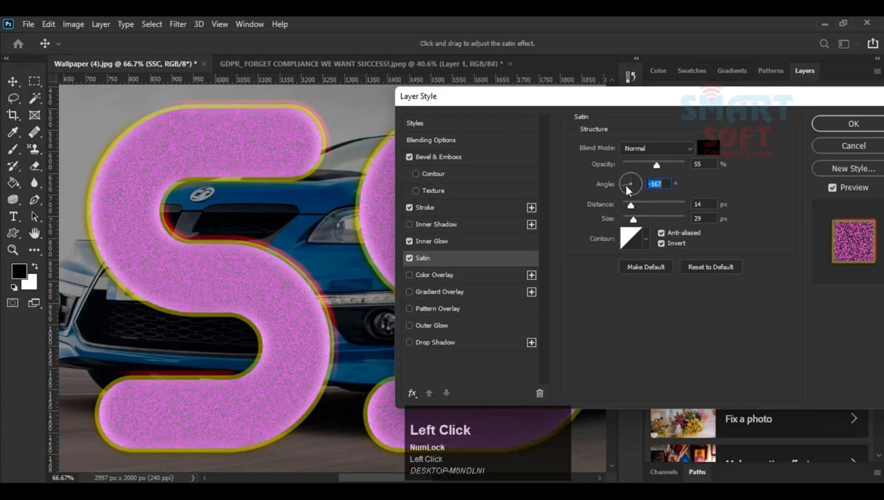
Step: Turn off Satin and enable Color Overlay on the SSC text
left_click(409, 259)
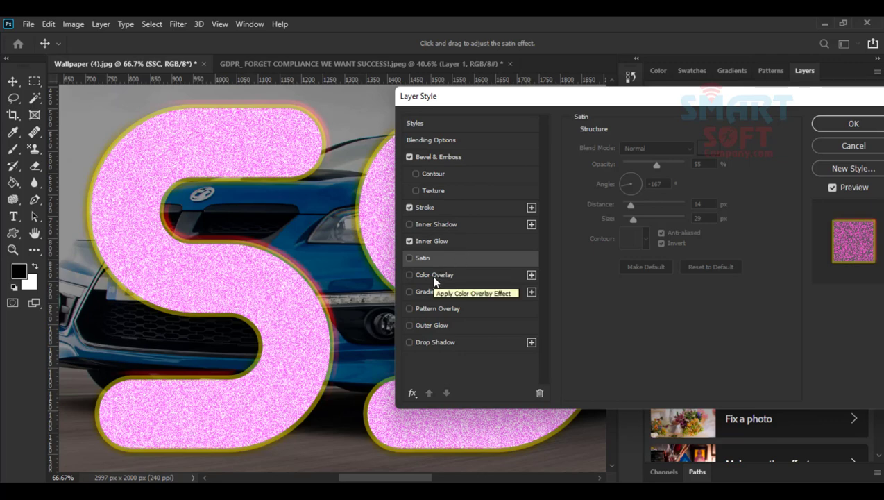
left_click(432, 275)
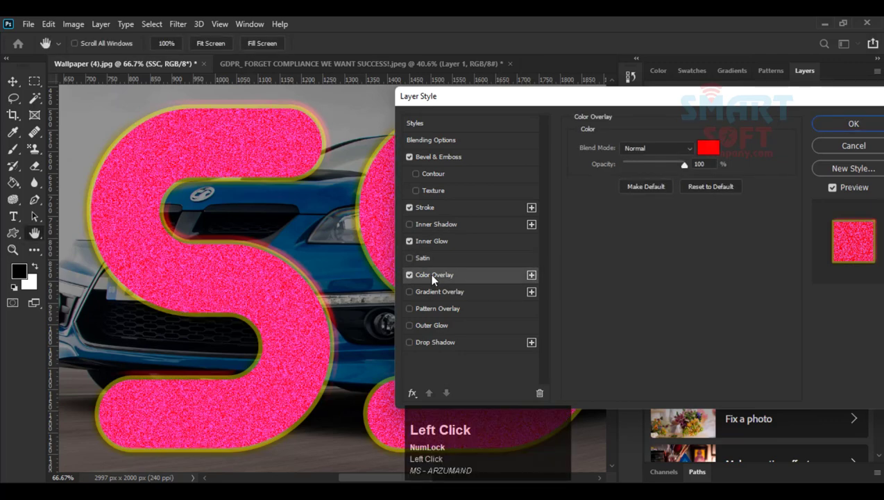
Step: Try white and black as the overlay color on the SSC text and cancel the color change
left_click(710, 159)
left_click_drag(617, 113, 594, 141)
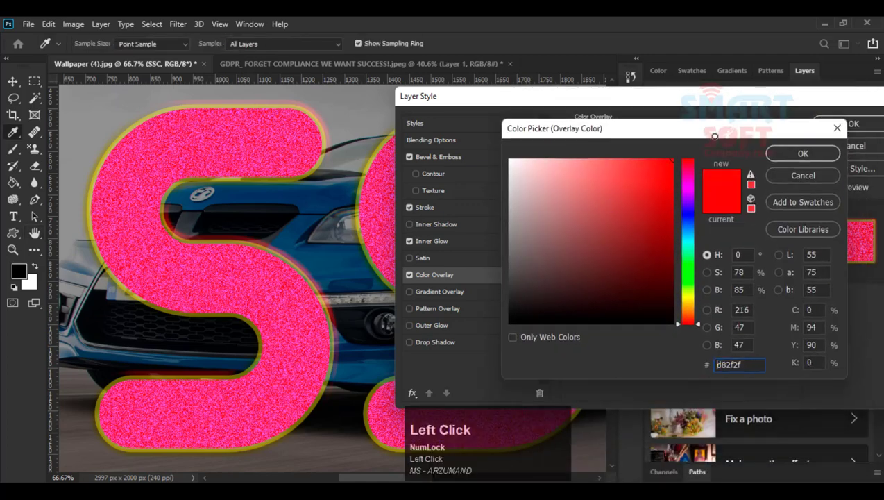
left_click(511, 161)
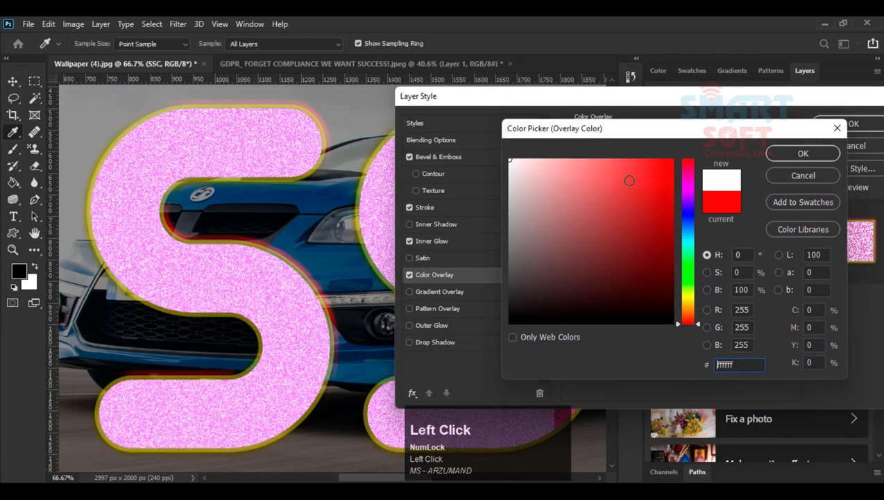
left_click(553, 324)
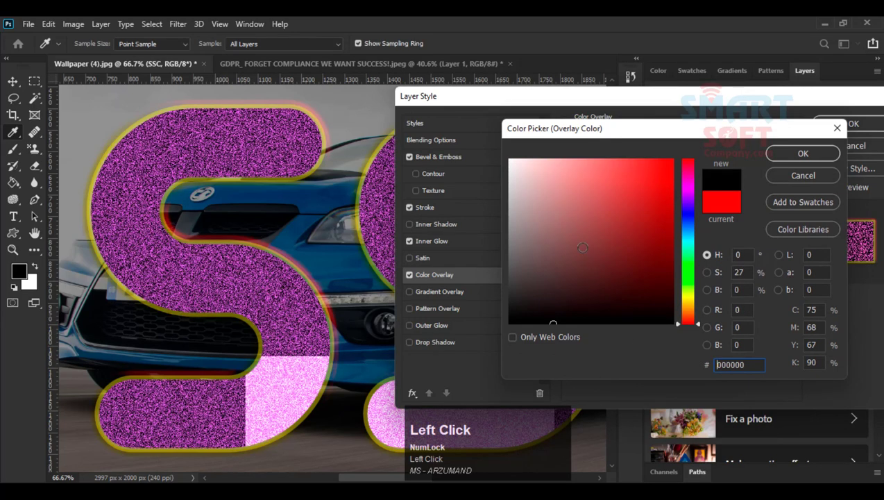
left_click(803, 175)
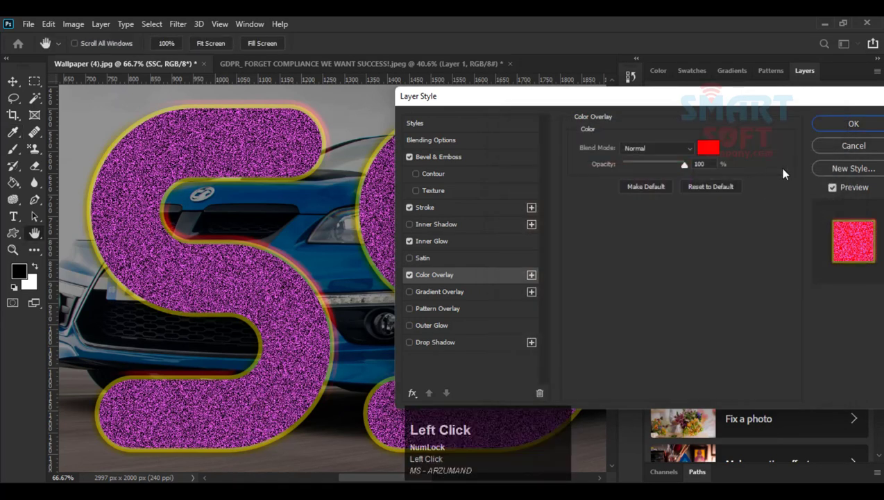
Step: Try a 49% opacity on the color overlay, set it back to 100%, and enable Gradient Overlay
left_click(654, 166)
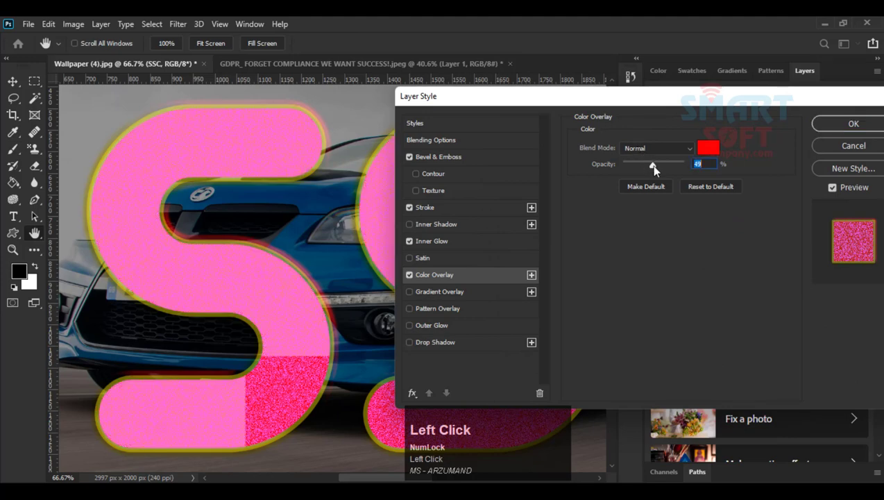
left_click_drag(653, 165, 697, 163)
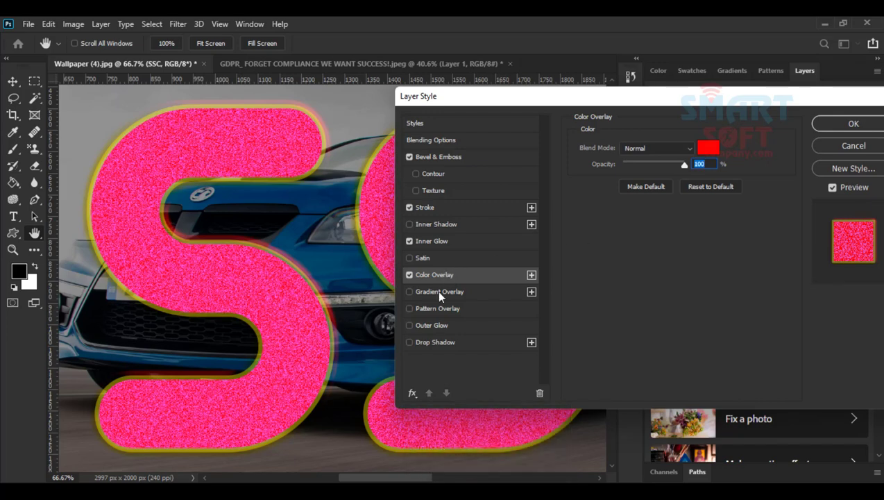
left_click(426, 293)
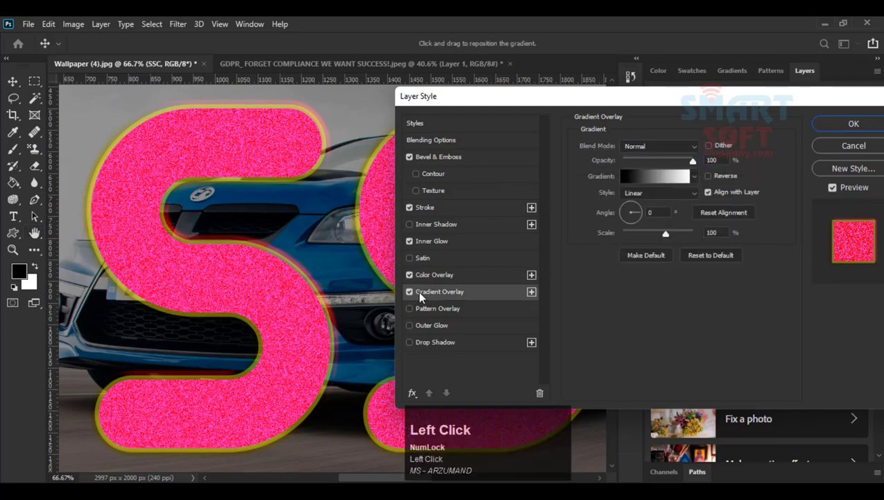
Step: Turn off Color Overlay and give the SSC text's gradient overlay the green-to-magenta striped preset
left_click(410, 275)
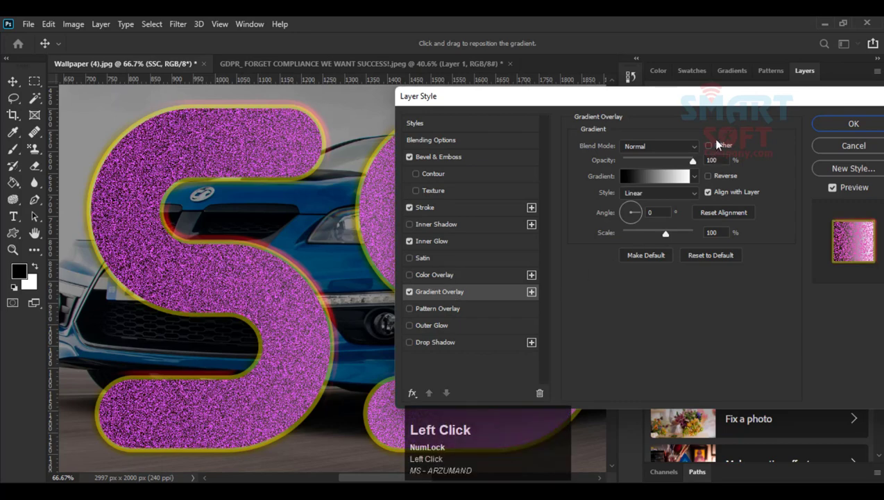
left_click(694, 177)
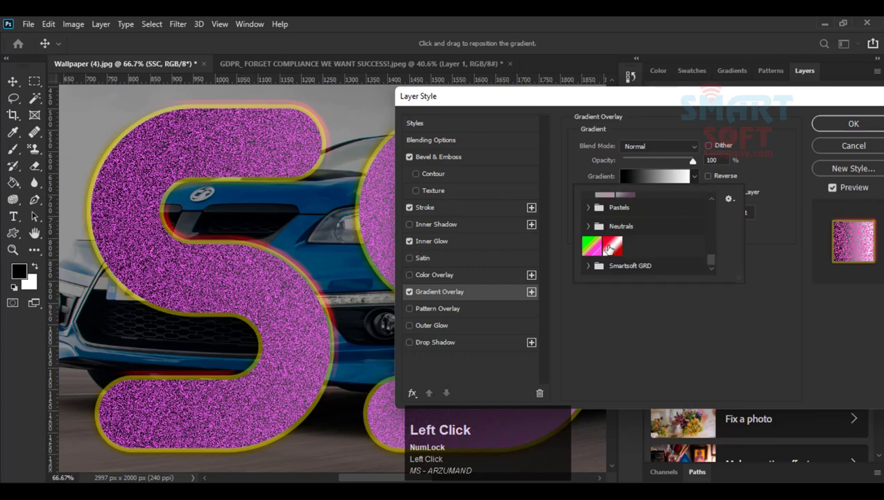
left_click(609, 247)
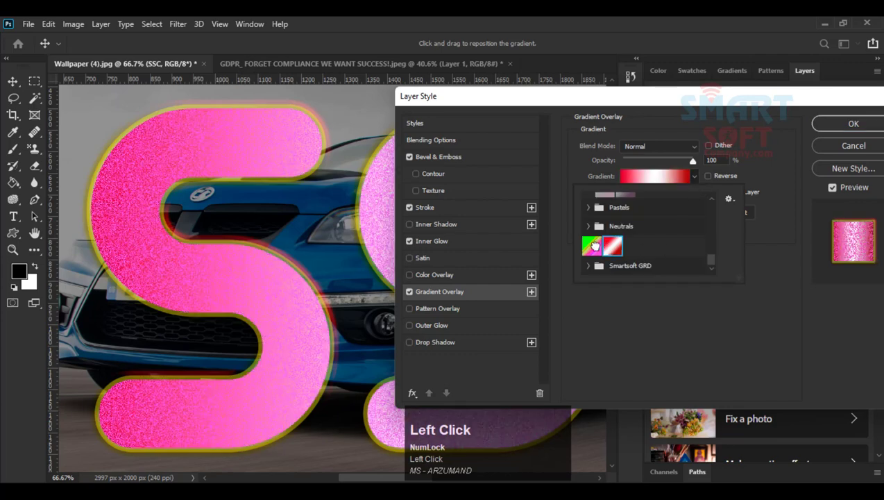
left_click(593, 245)
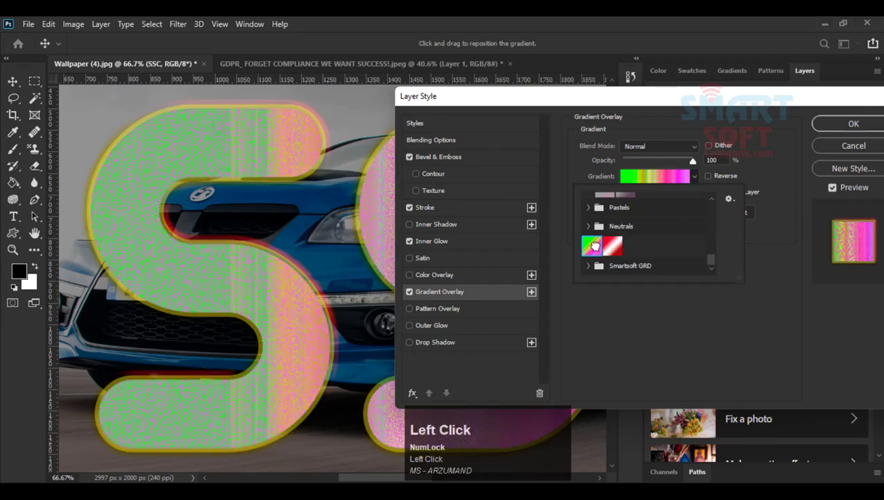
left_click(738, 278)
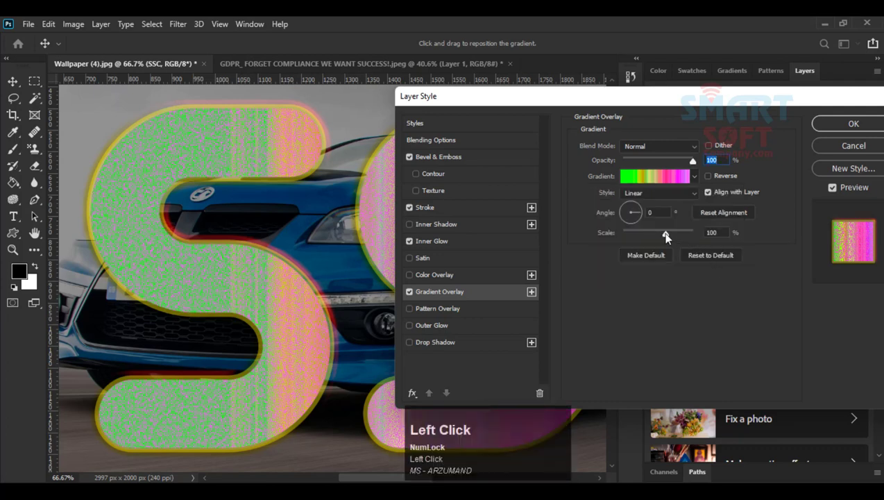
Step: Set the gradient overlay's angle to 90° and its scale to 84%
left_click_drag(663, 234, 641, 239)
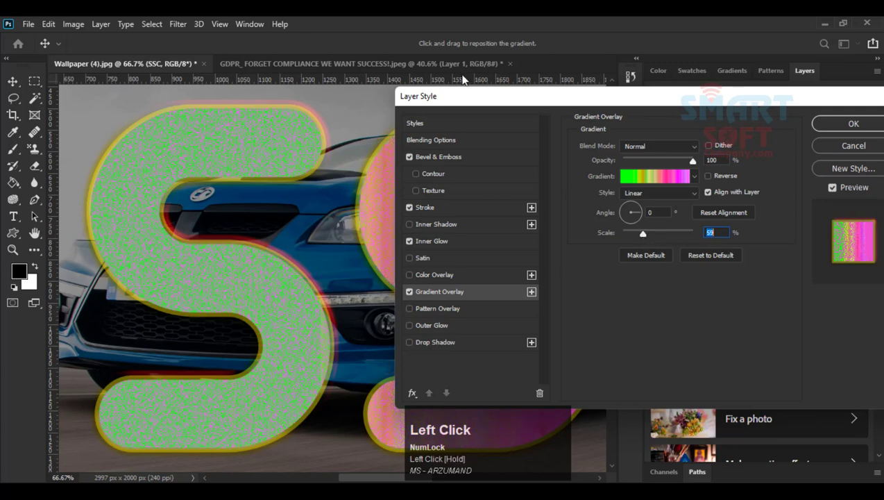
left_click_drag(485, 96, 645, 75)
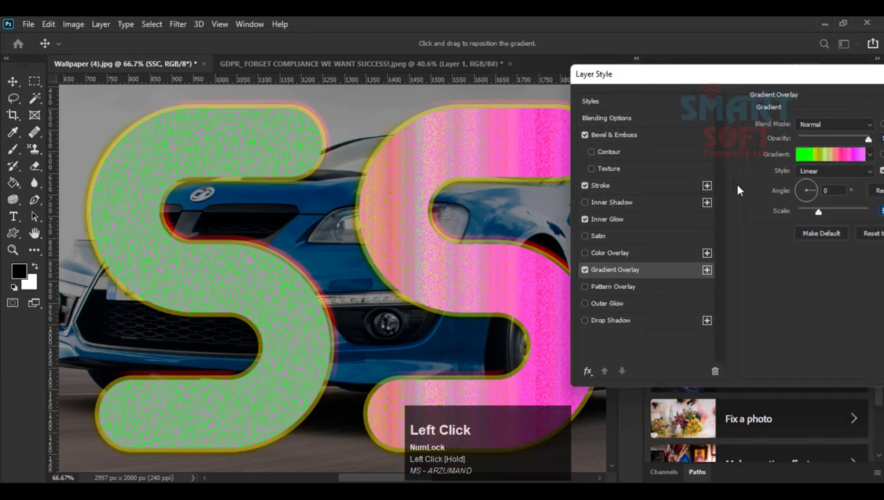
left_click(835, 191)
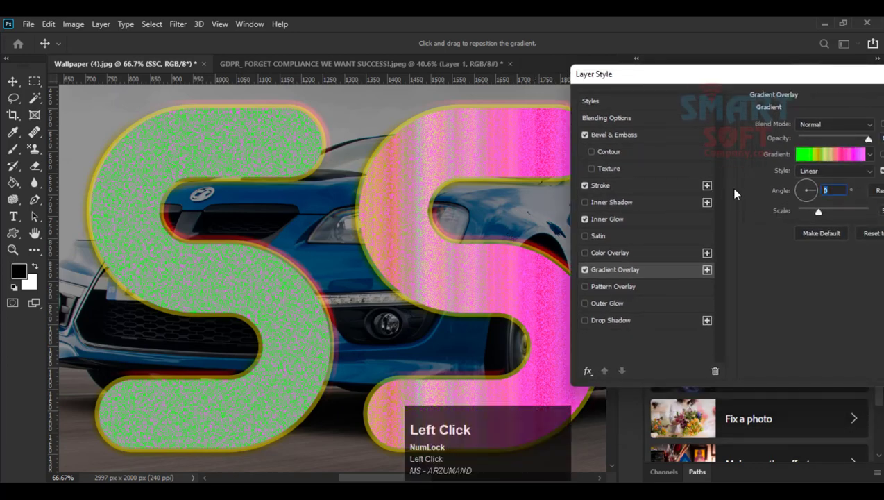
type("90")
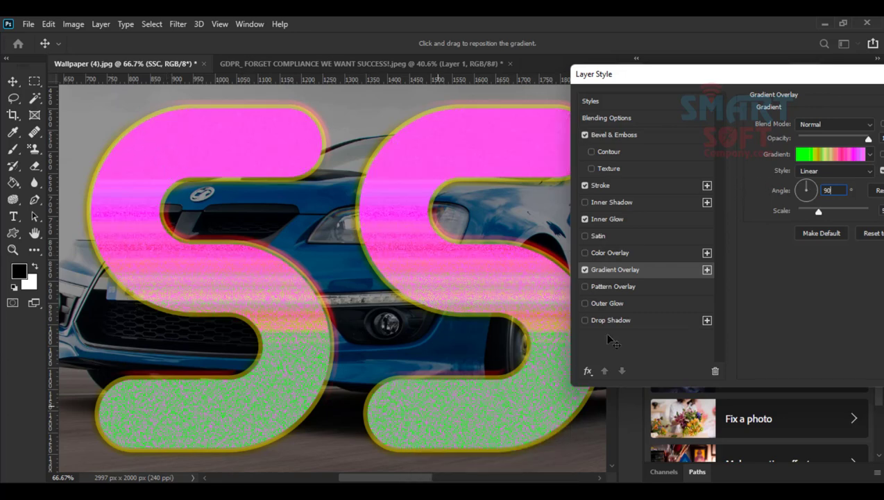
left_click_drag(747, 75, 504, 70)
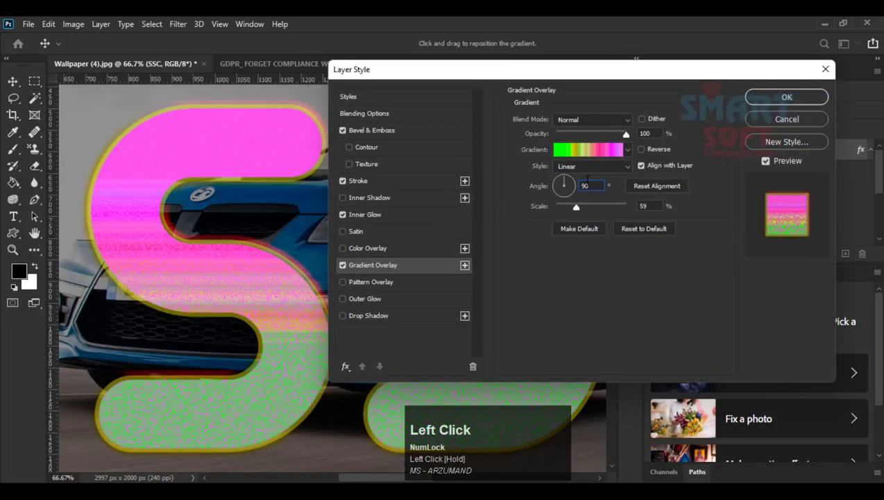
left_click_drag(573, 207, 594, 208)
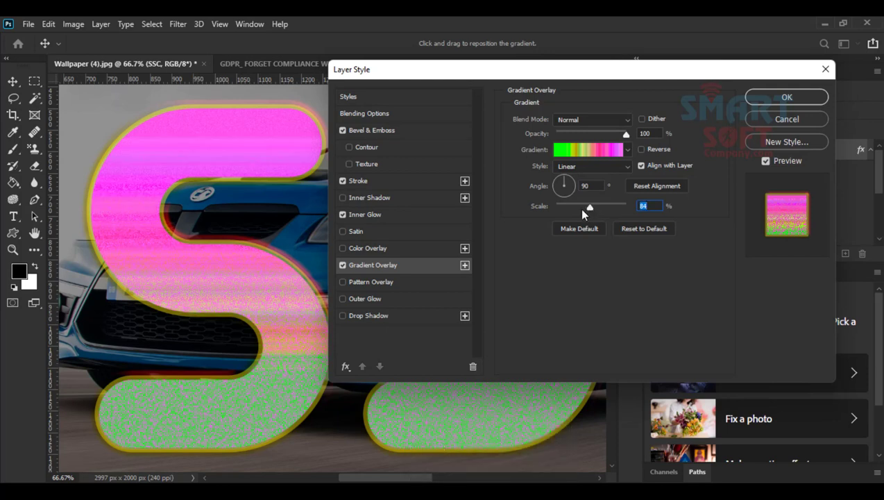
Step: Enable Pattern Overlay and set the gradient overlay's blend mode to Screen
left_click(366, 282)
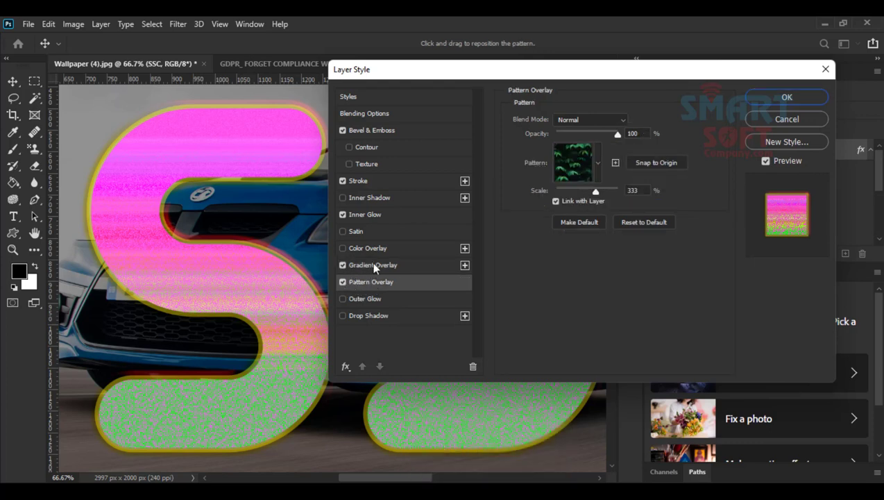
left_click(369, 268)
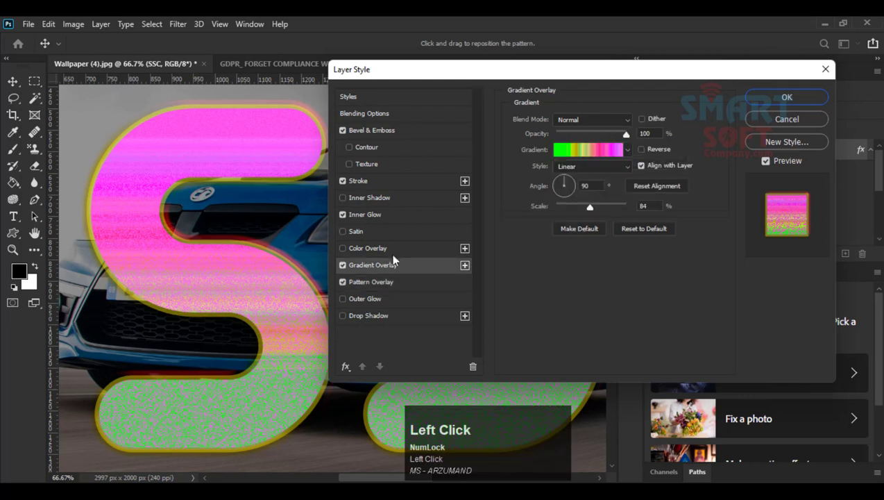
left_click(594, 120)
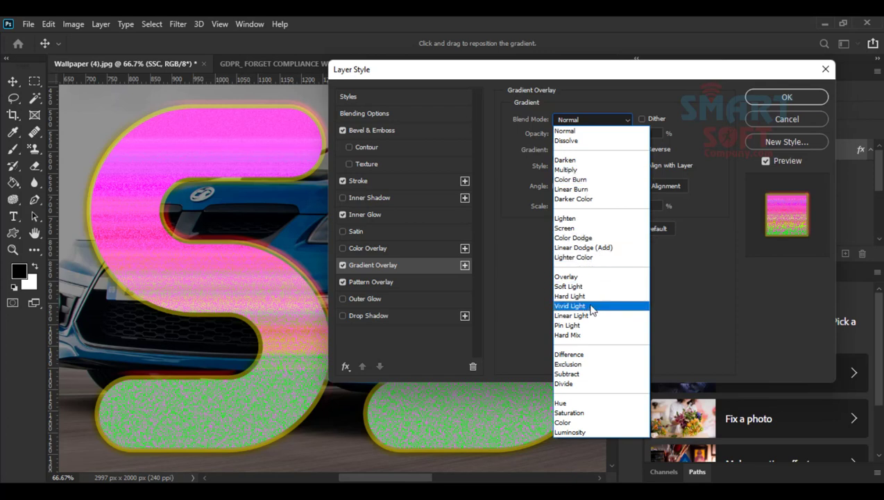
left_click(566, 227)
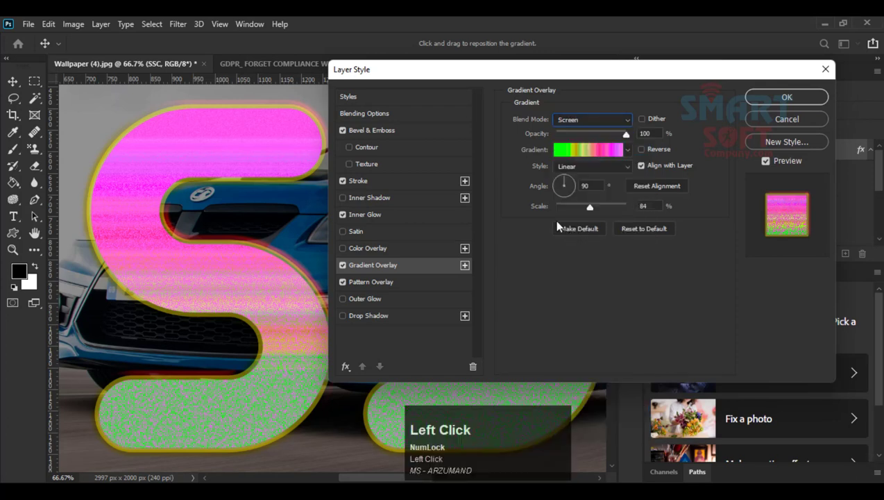
Step: Try the Screen blend mode on the pattern overlay and turn Pattern Overlay off
left_click(356, 282)
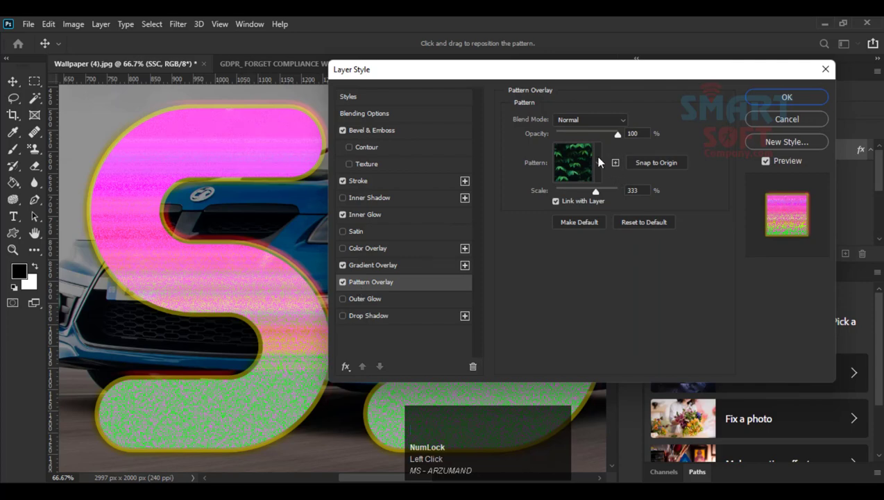
left_click_drag(671, 75, 709, 56)
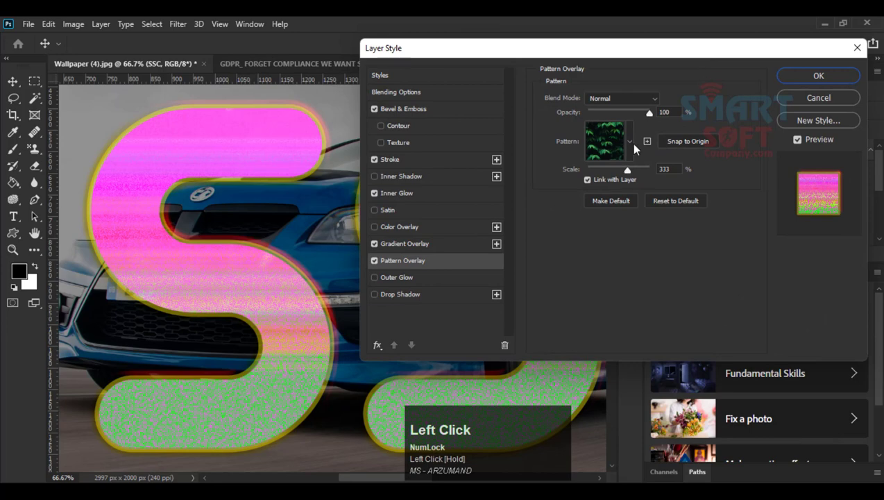
left_click(614, 99)
left_click(619, 202)
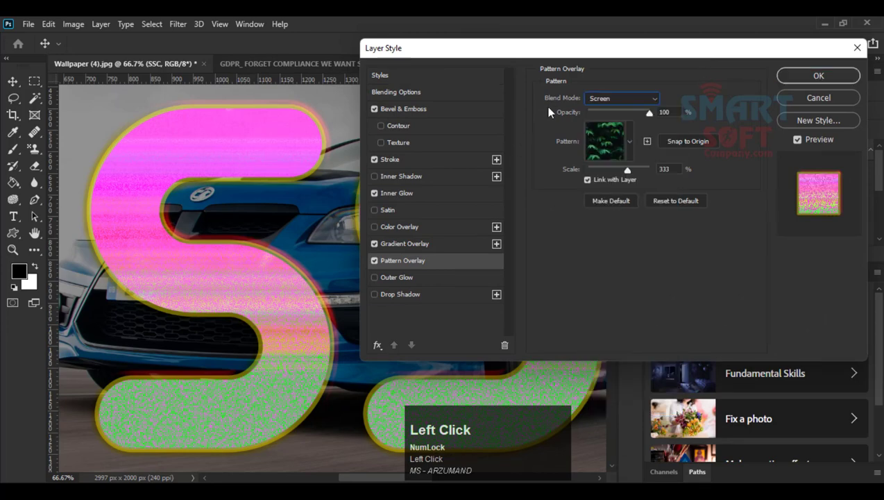
left_click(374, 261)
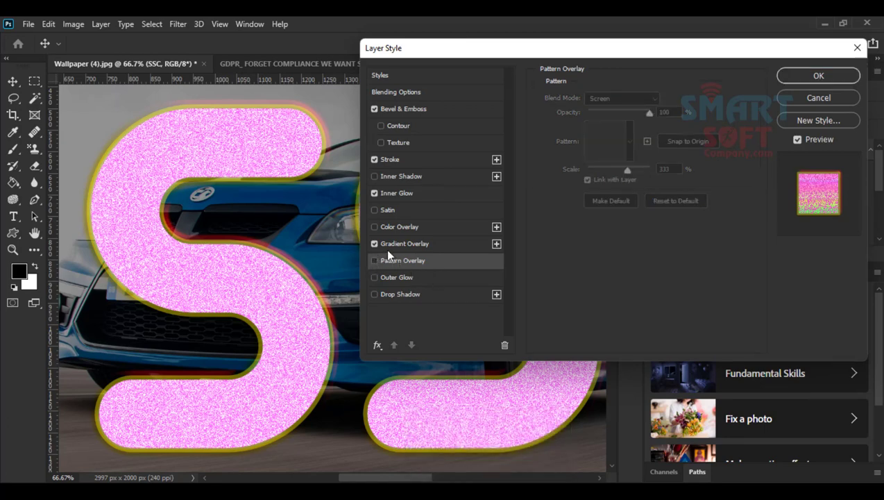
Step: Try an outer glow with the green-to-magenta striped gradient on the SSC text and turn Outer Glow off
left_click(403, 275)
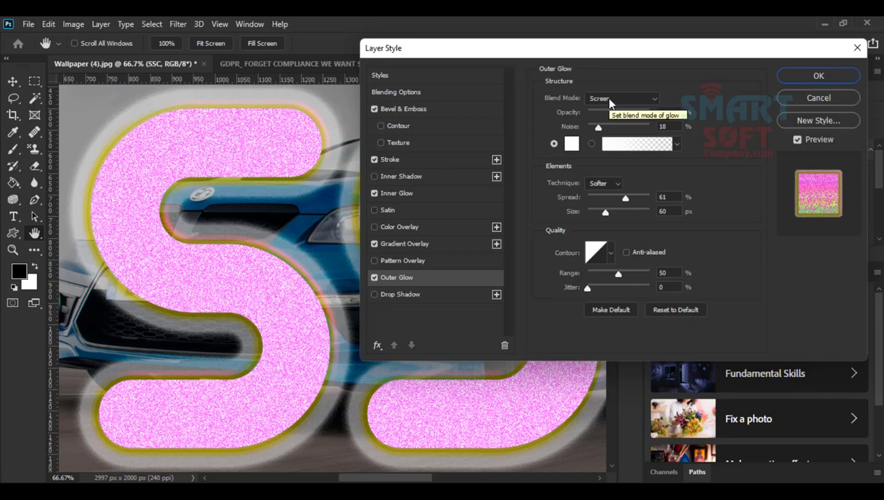
left_click(676, 144)
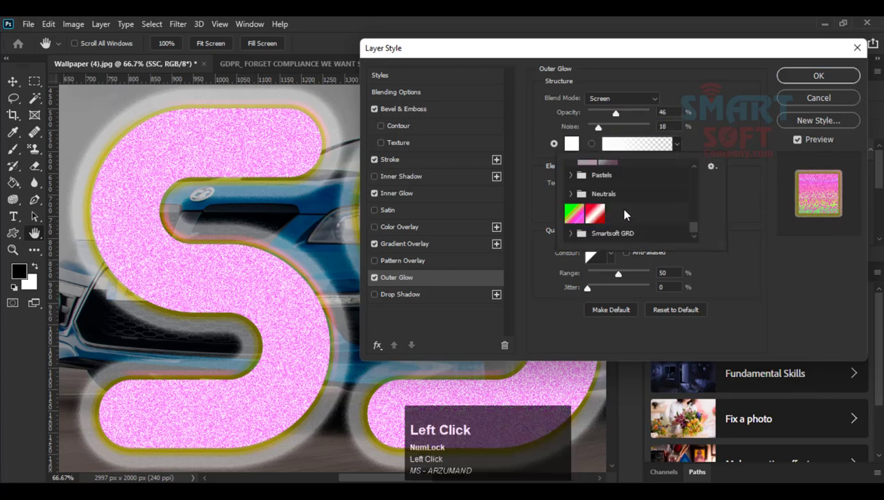
left_click(575, 213)
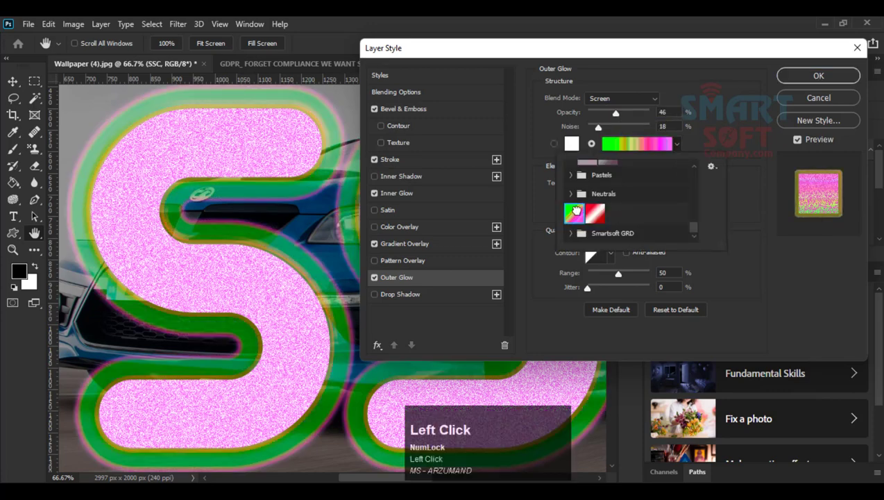
left_click(754, 208)
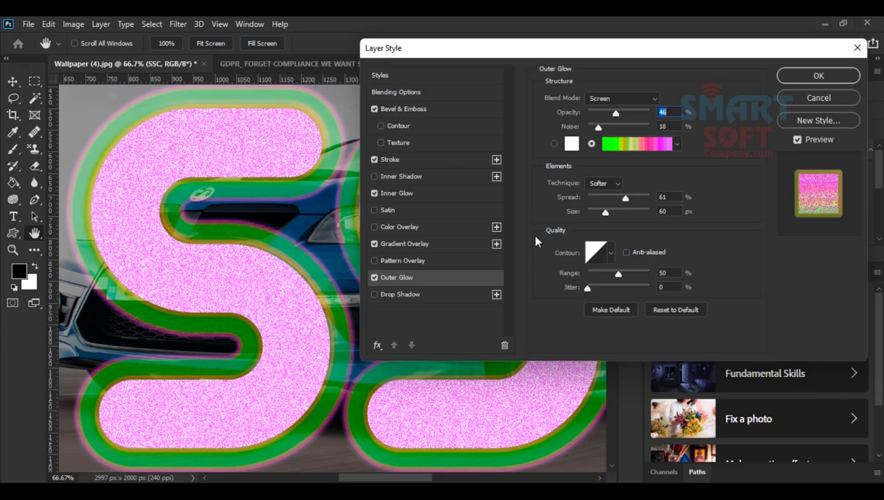
left_click(374, 278)
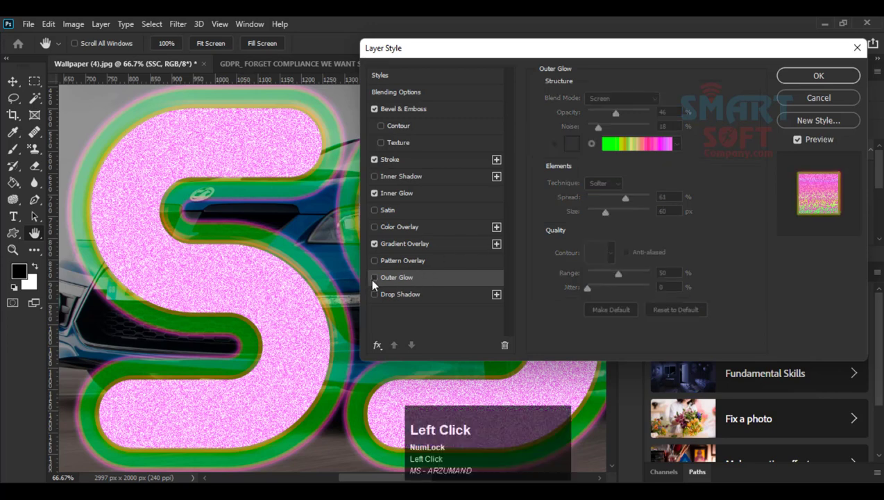
Step: Enable Drop Shadow on the SSC text with a 20% spread and 59 px size, and apply the layer styles
left_click(415, 295)
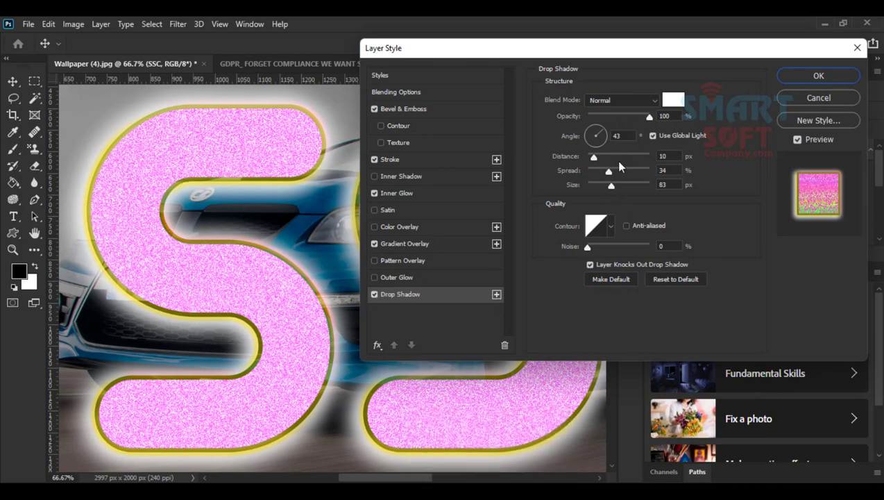
left_click(600, 171)
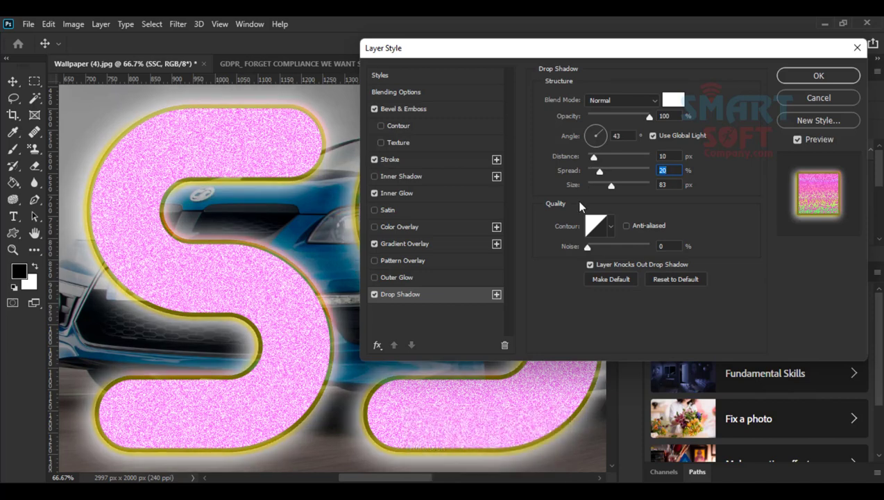
left_click(608, 185)
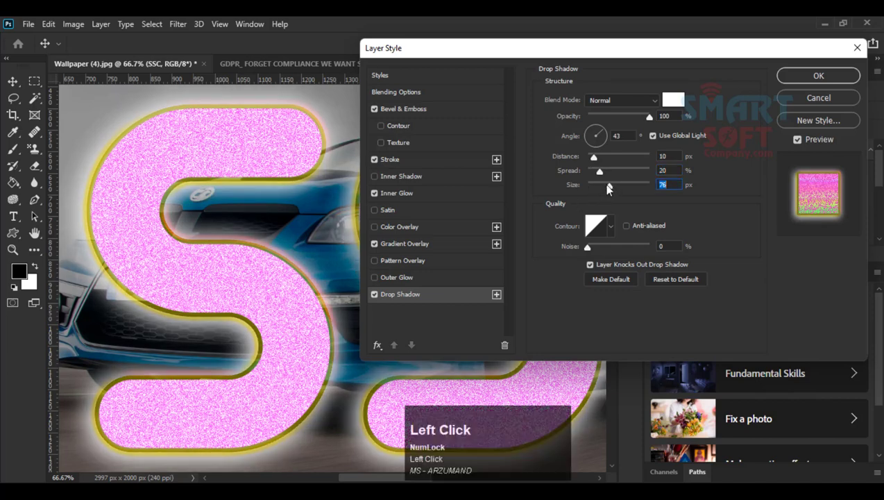
left_click(605, 185)
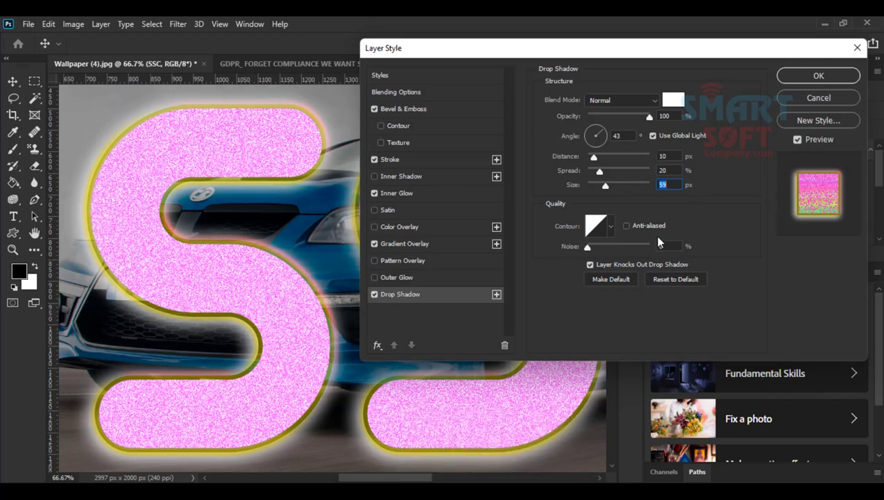
left_click(377, 345)
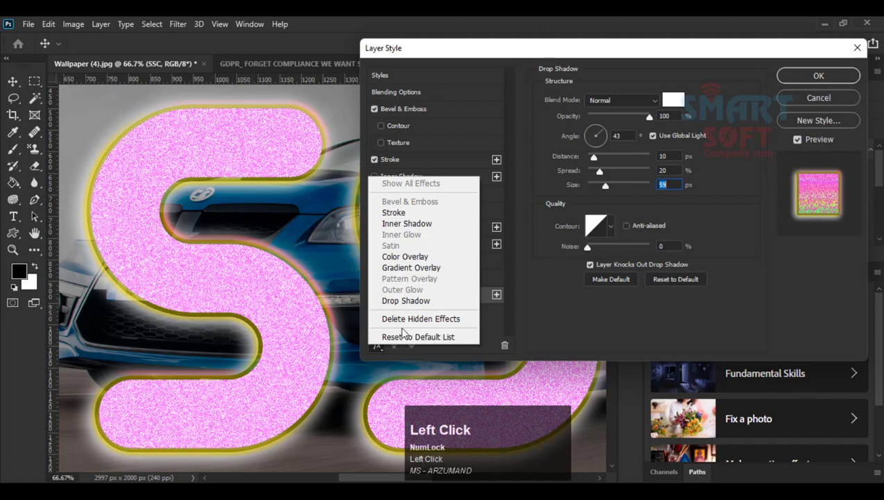
left_click_drag(576, 45, 335, 81)
left_click(622, 105)
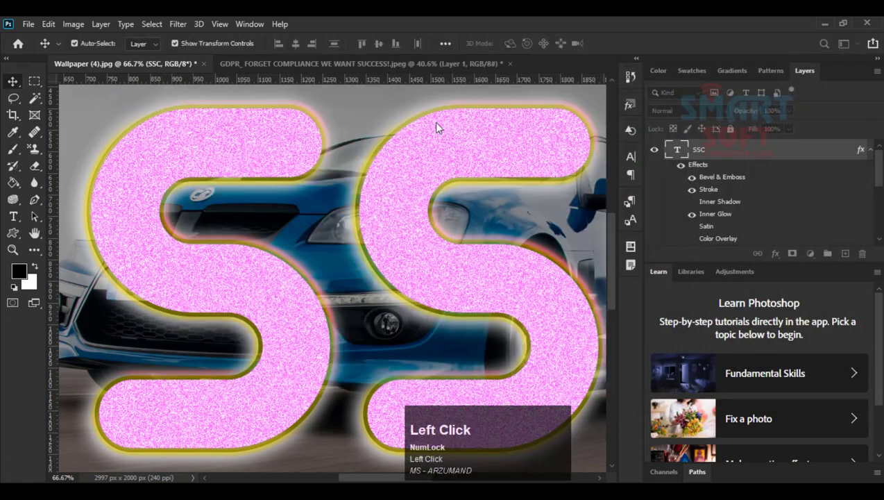
Step: Fit the whole image in view and move the SSC text down in front of the car's lower half
scroll(407, 180, "up", 1)
scroll(375, 173, "up", 1)
key("ctrl+0")
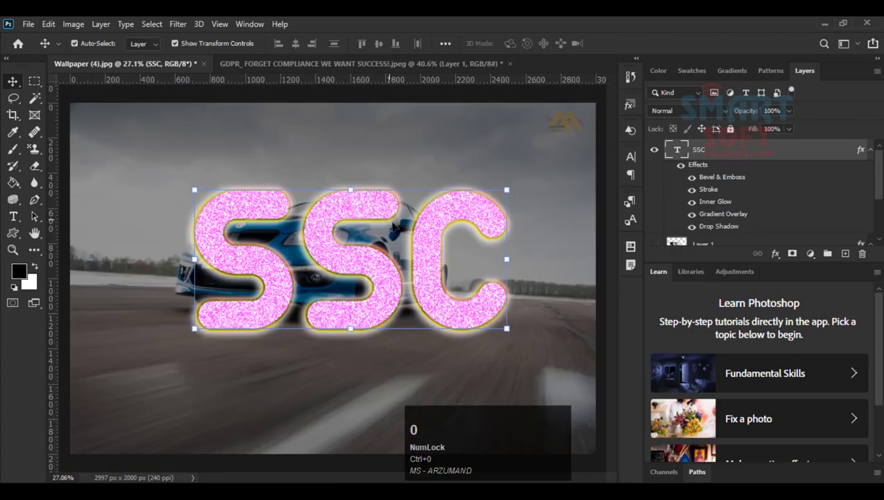
left_click_drag(418, 246, 413, 307)
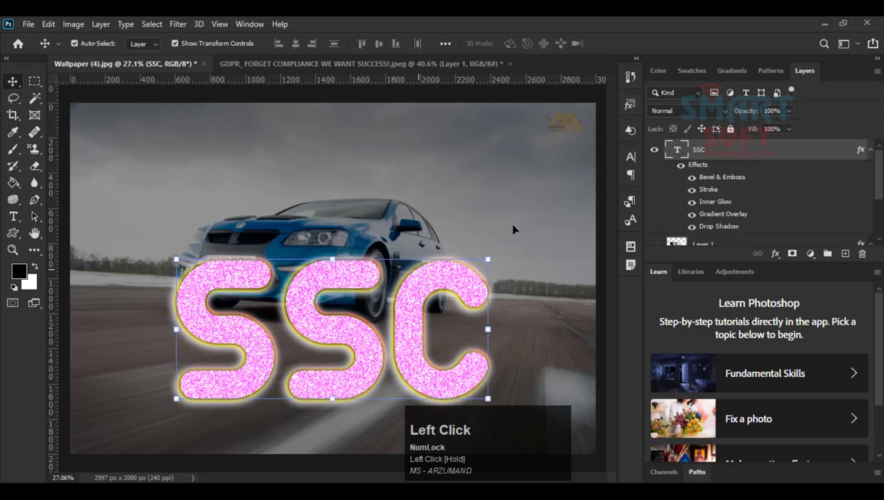
Step: Reopen the SSC layer's Drop Shadow settings and examine the list of effects that can be added, hidden or reset
left_click_drag(769, 253, 792, 386)
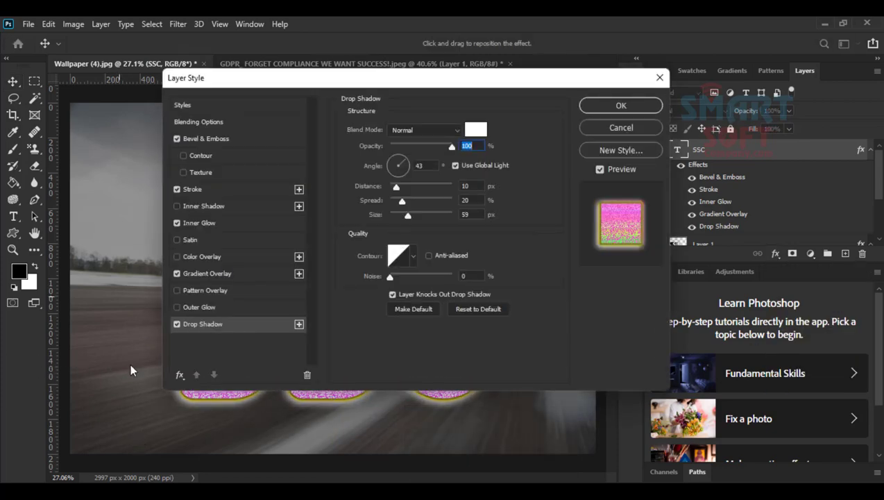
left_click(179, 374)
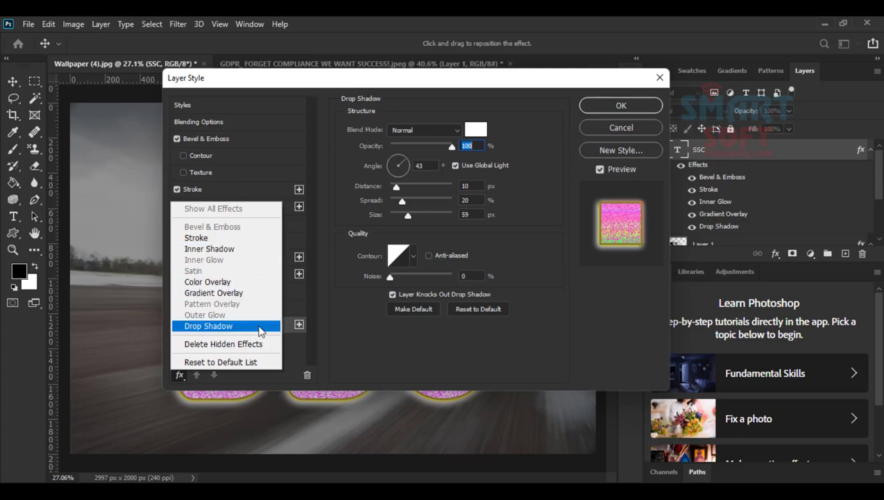
left_click(357, 354)
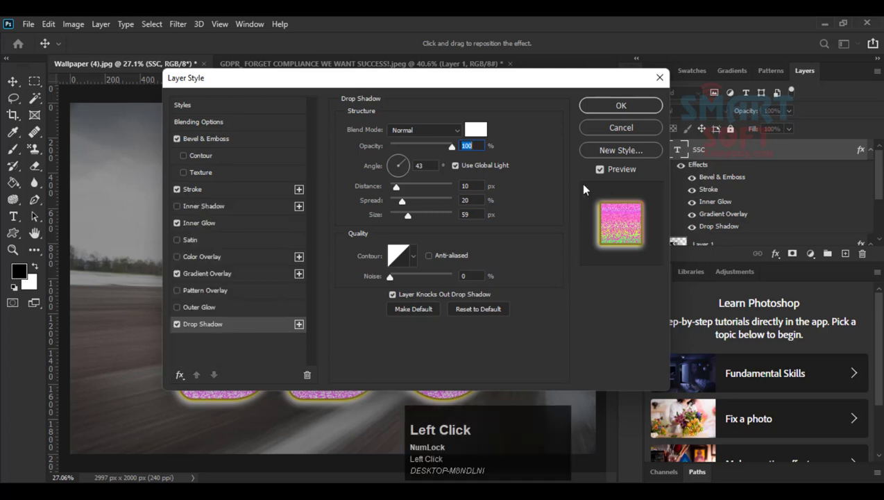
Step: Accept the Drop Shadow settings and move the SSC text up over the car and back down in front of its lower half
left_click(621, 106)
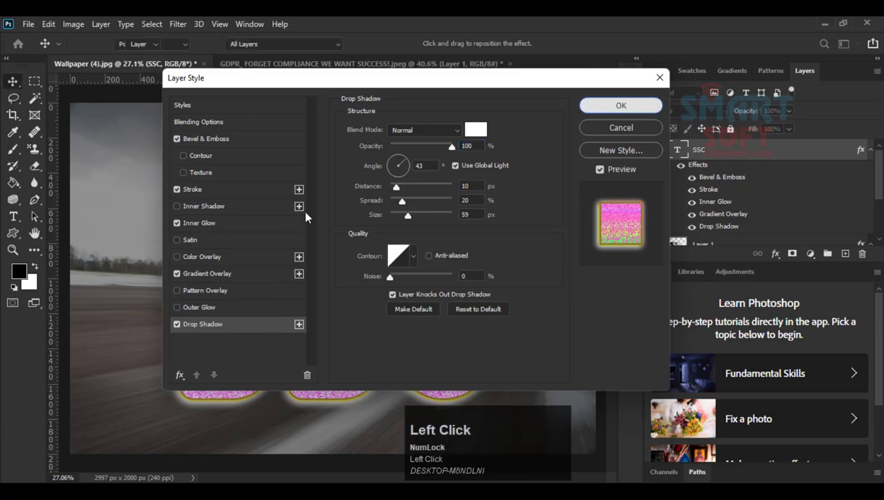
left_click_drag(323, 286, 321, 220)
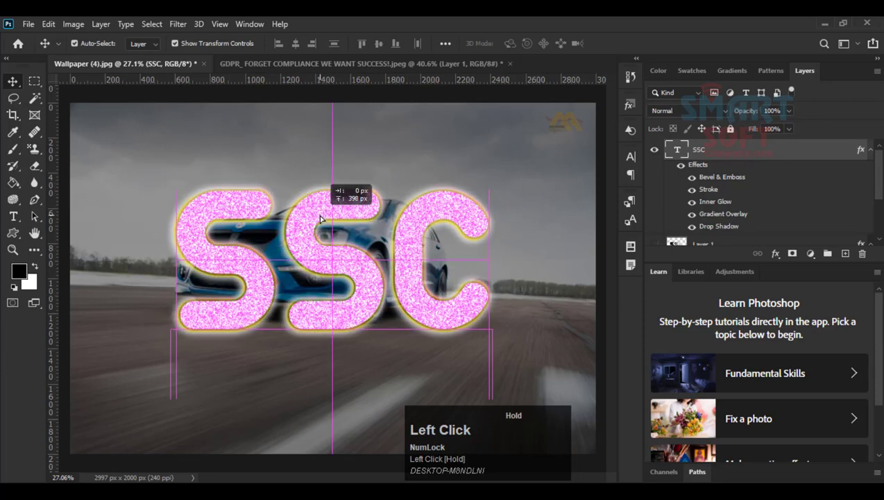
left_click_drag(320, 219, 316, 297)
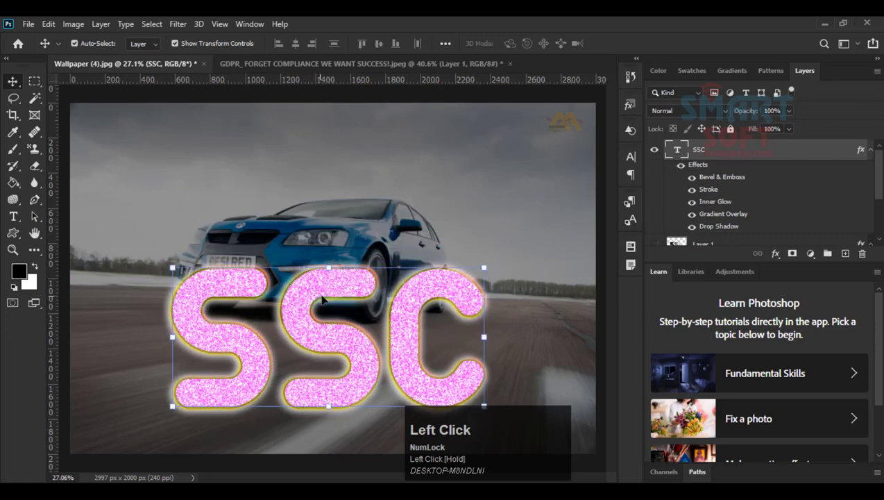
Step: Hide and show again the SSC layer's Inner Glow, Stroke and Drop Shadow effects, one at a time
mouse_move(878, 178)
left_mouse_down()
mouse_move(879, 189)
mouse_move(879, 180)
left_mouse_up()
left_click(691, 201)
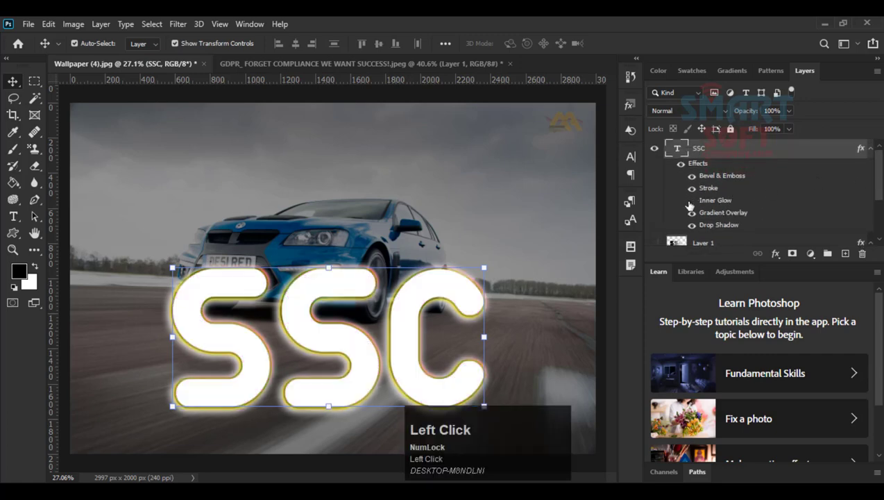
left_click(691, 201)
left_click(692, 188)
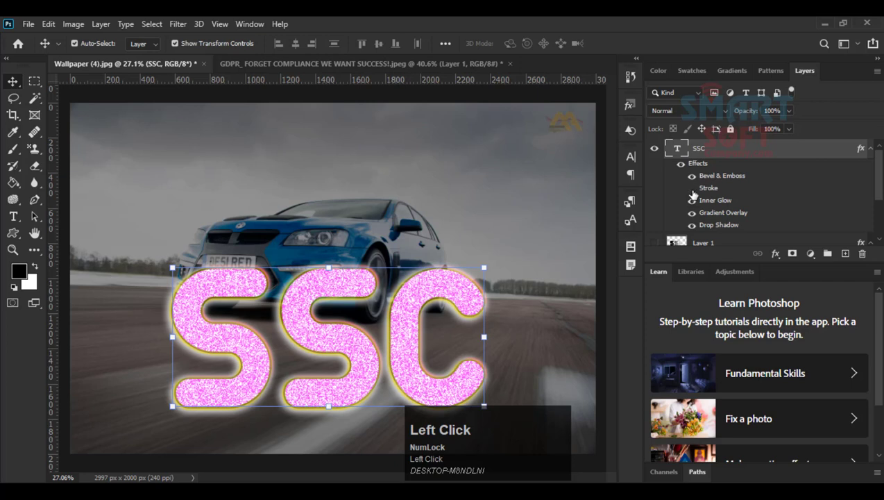
left_click(692, 189)
left_click(691, 225)
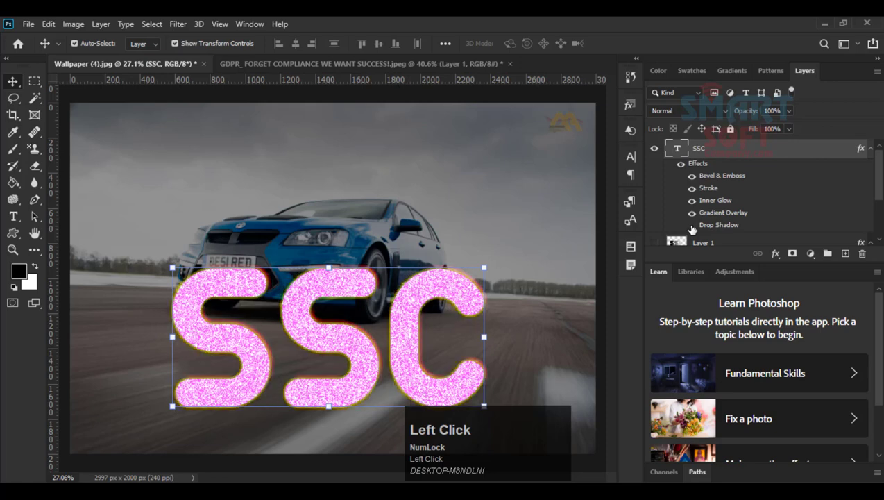
left_click(692, 226)
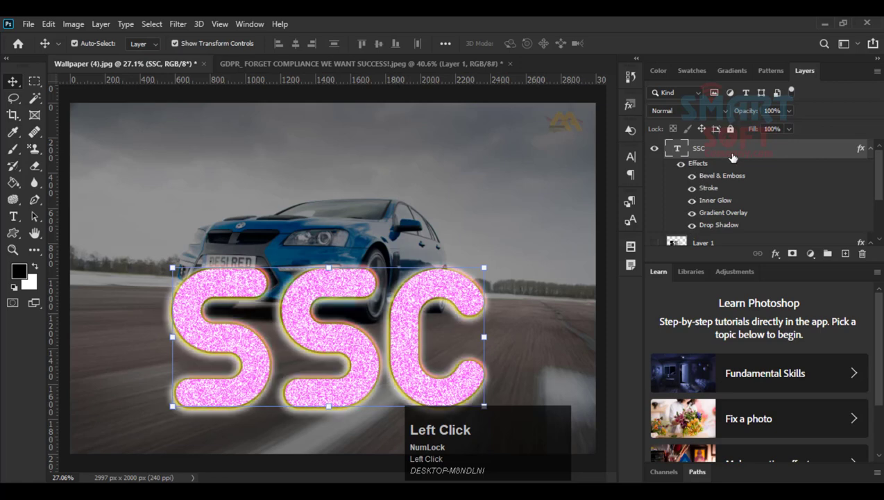
Step: Move the SSC text slightly further down on the road
right_click(750, 150)
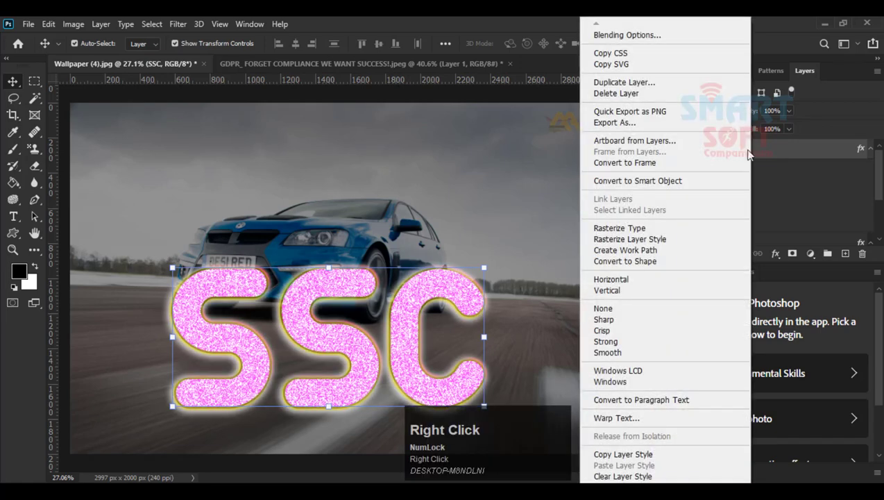
left_click(486, 33)
left_click_drag(318, 306, 321, 316)
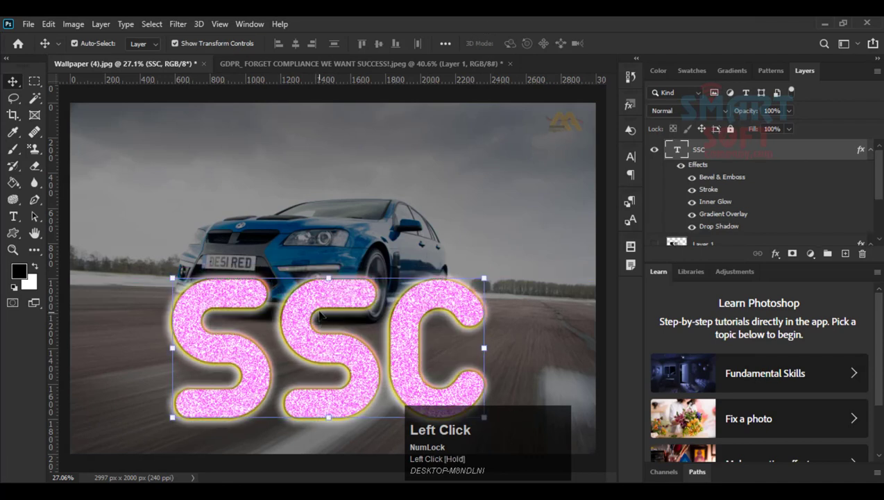
Step: Add the text "SMART" in the sky above the car and shift it slightly down and towards the image centre
key("t")
left_click(281, 159)
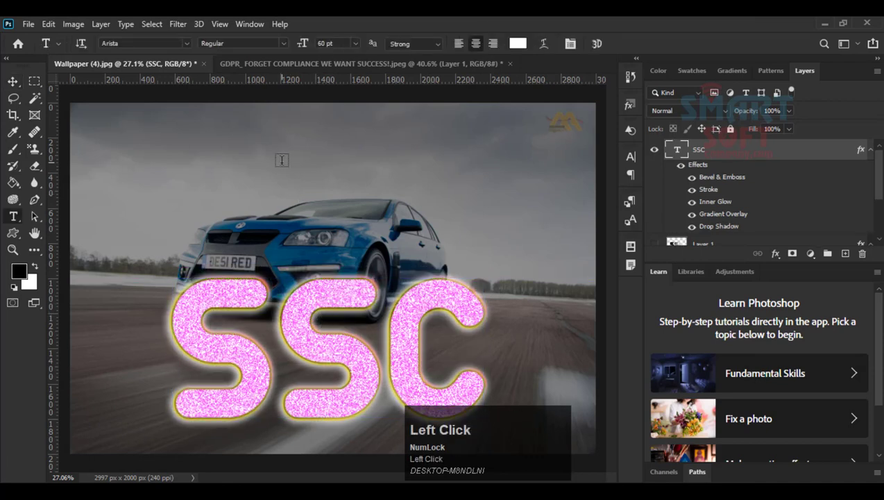
type("SMART")
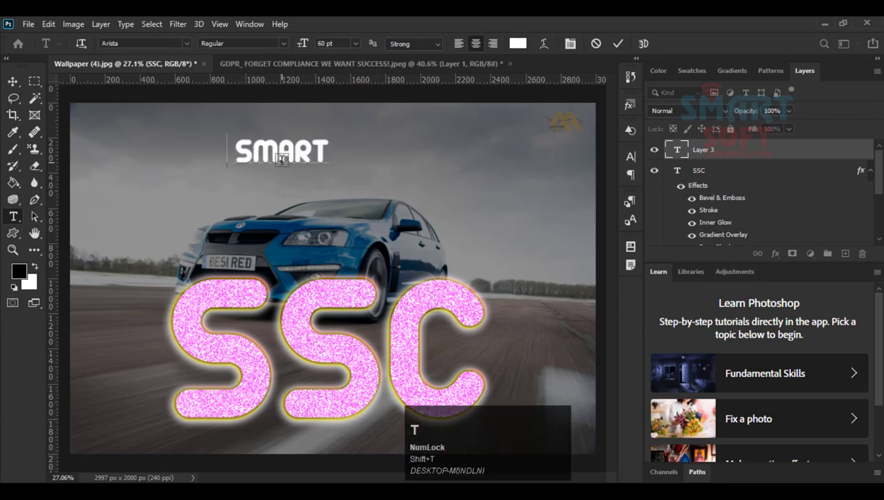
left_click(13, 81)
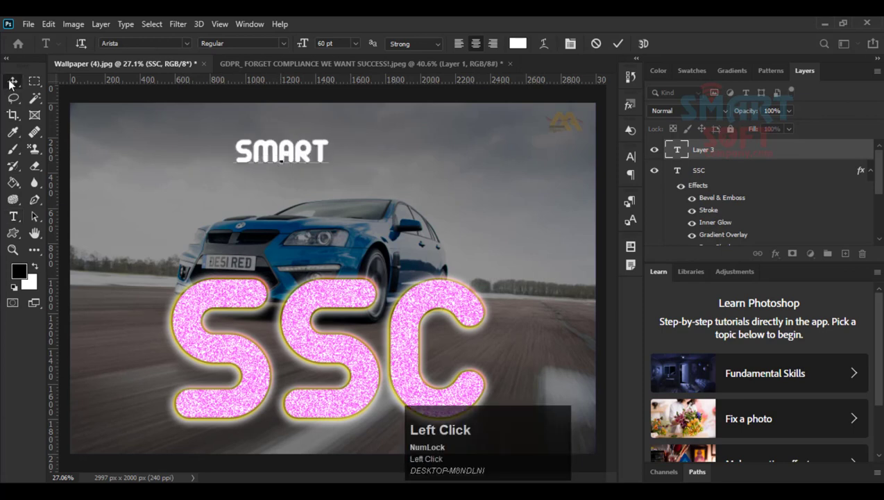
left_click_drag(310, 168, 322, 180)
Step: Try a Bevel & Emboss effect on the SMART text and undo it
left_click(328, 288)
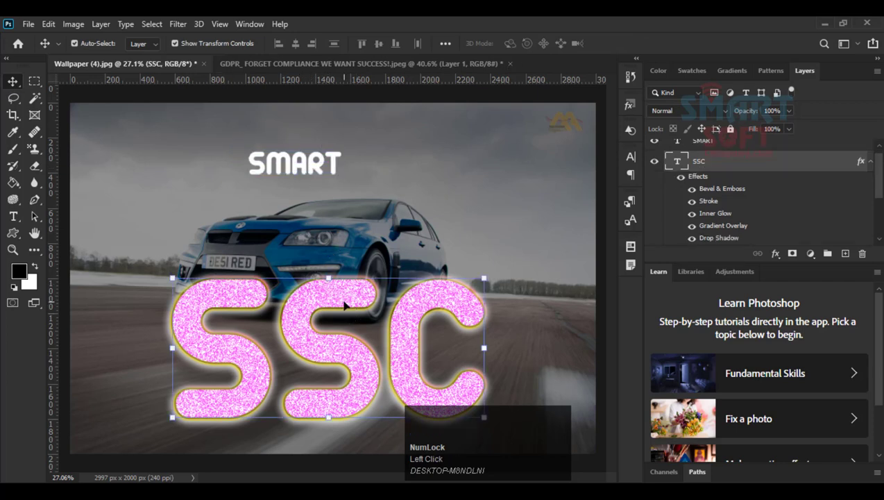
left_click(313, 170)
left_click(774, 254)
left_click(775, 269)
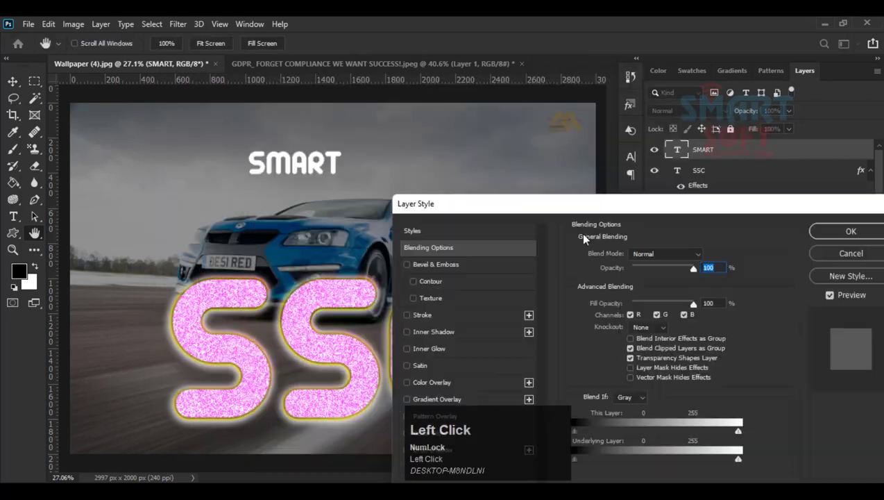
left_click_drag(527, 204, 633, 127)
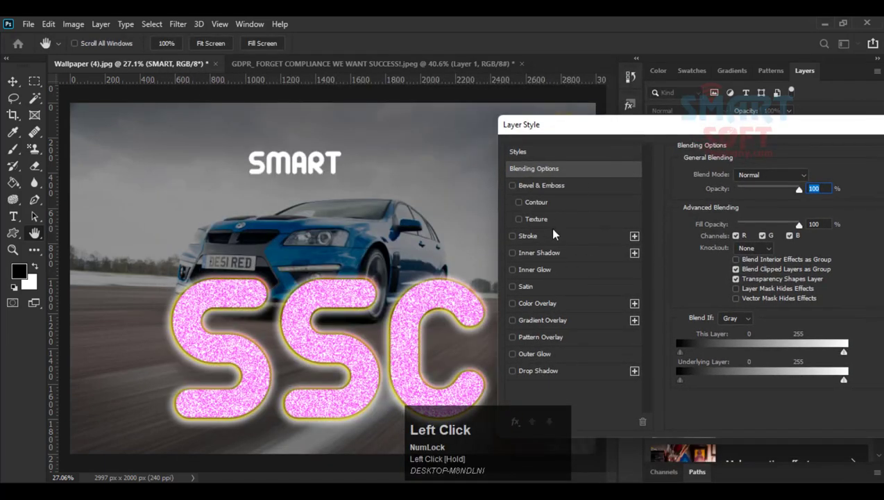
left_click(535, 187)
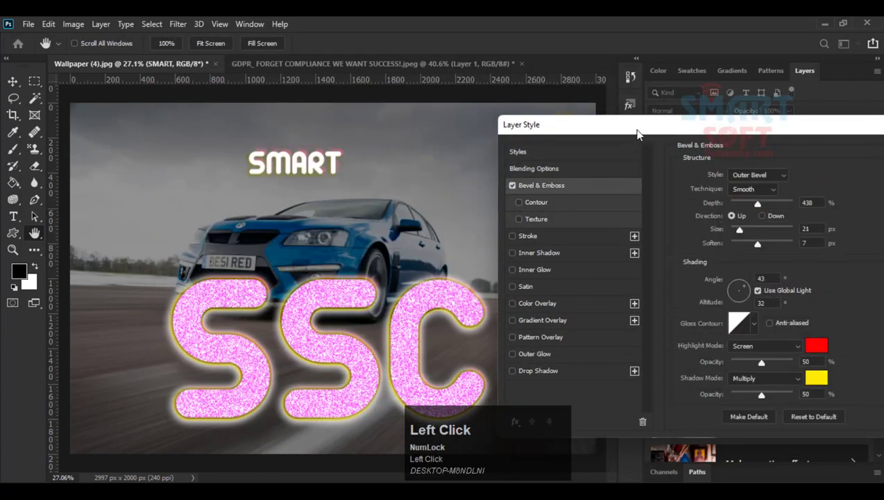
left_click_drag(638, 136, 420, 114)
left_click(726, 150)
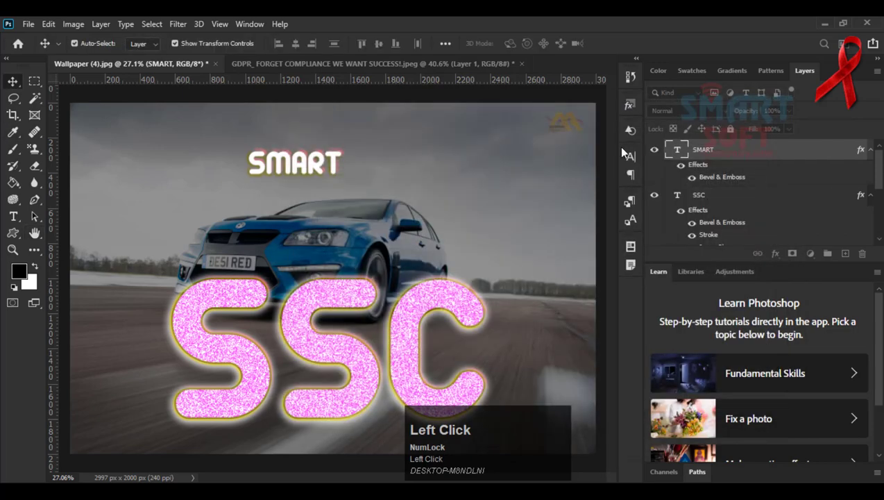
key("F9")
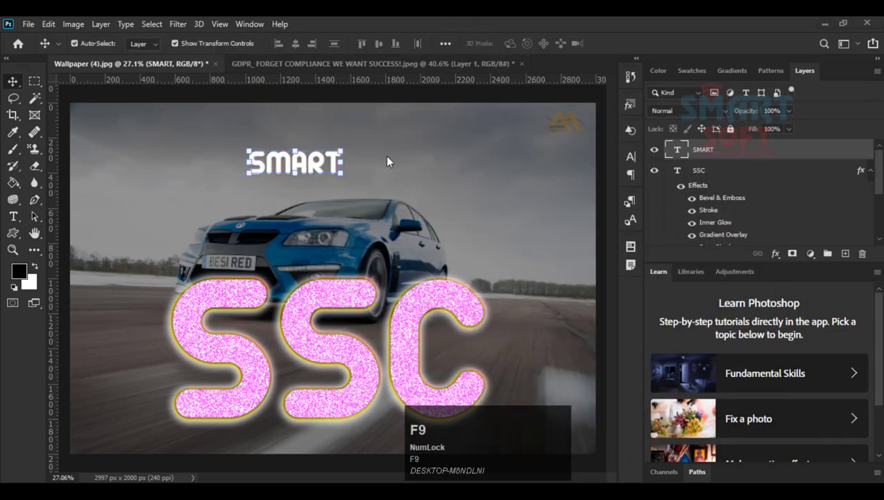
Step: Move the SMART text slightly higher in the sky and copy the SSC layer's style
left_click_drag(337, 166, 340, 148)
left_click(360, 298)
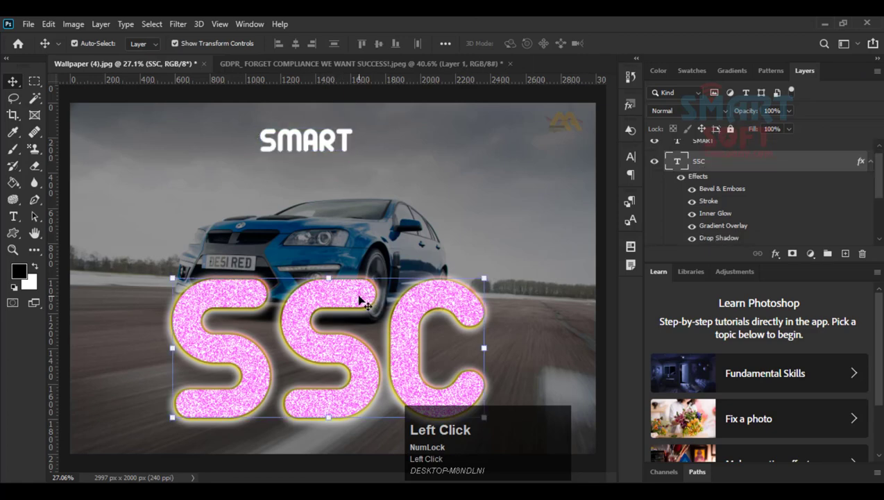
right_click(791, 172)
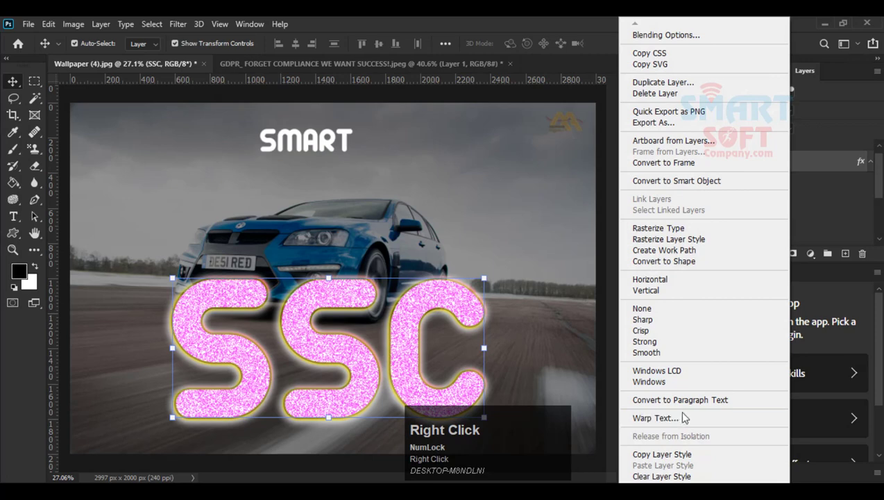
left_click(676, 454)
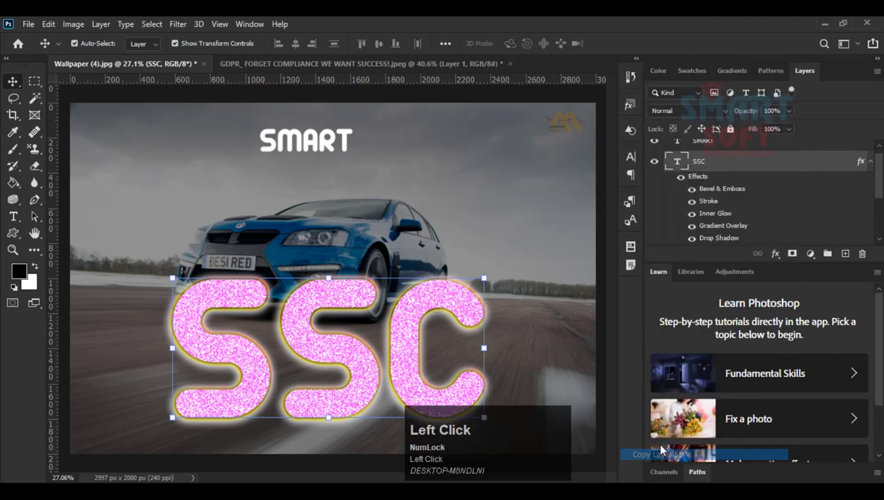
Step: Paste the copied layer style onto the SMART text and move the text slightly down
left_click(308, 141)
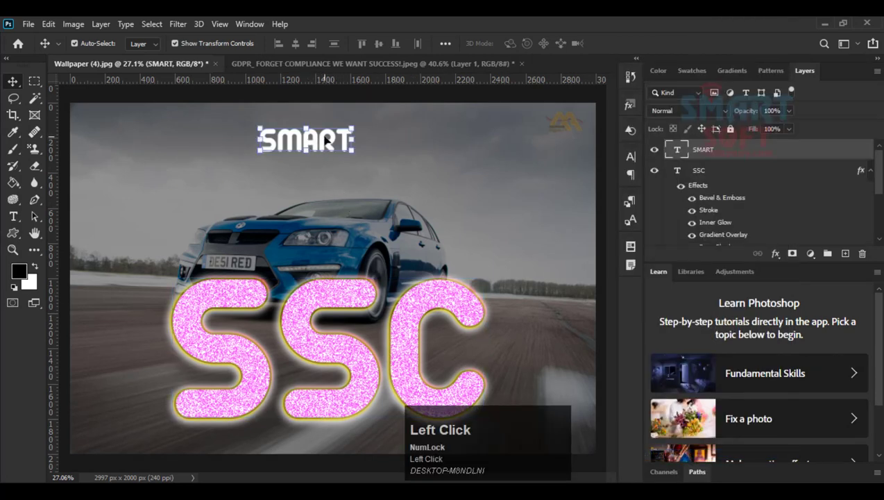
right_click(725, 154)
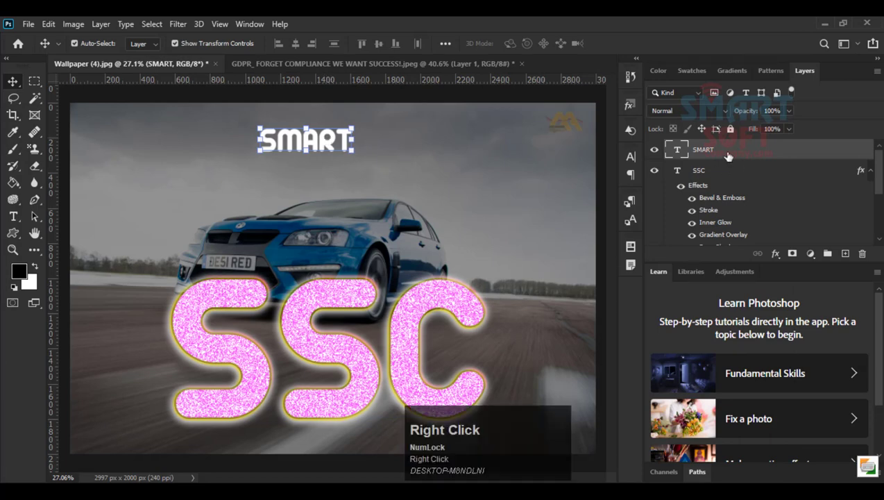
left_click(601, 465)
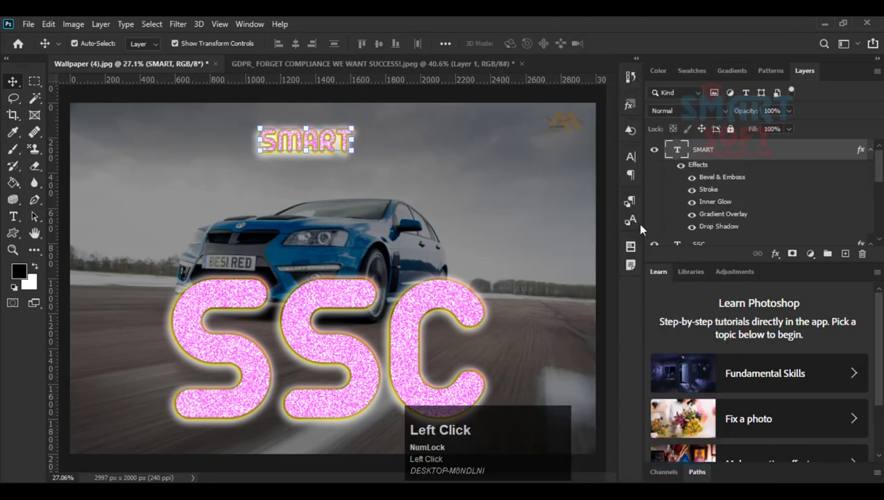
left_click(421, 171)
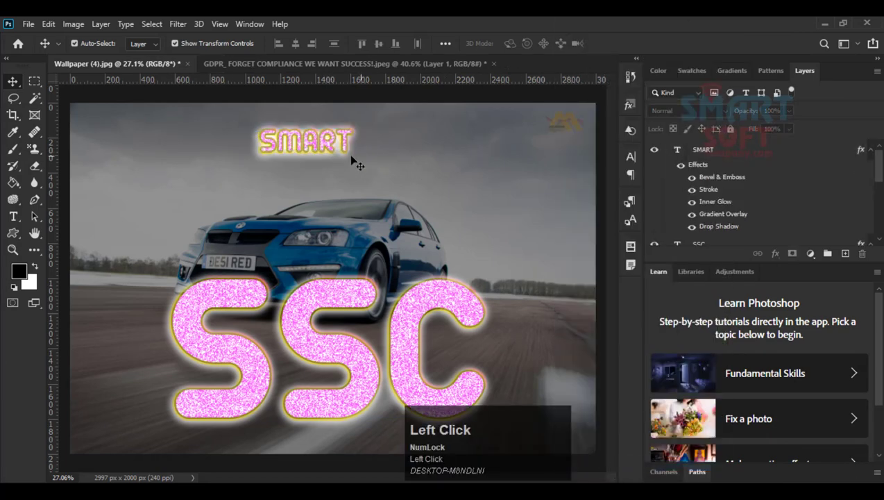
left_click_drag(323, 142, 334, 155)
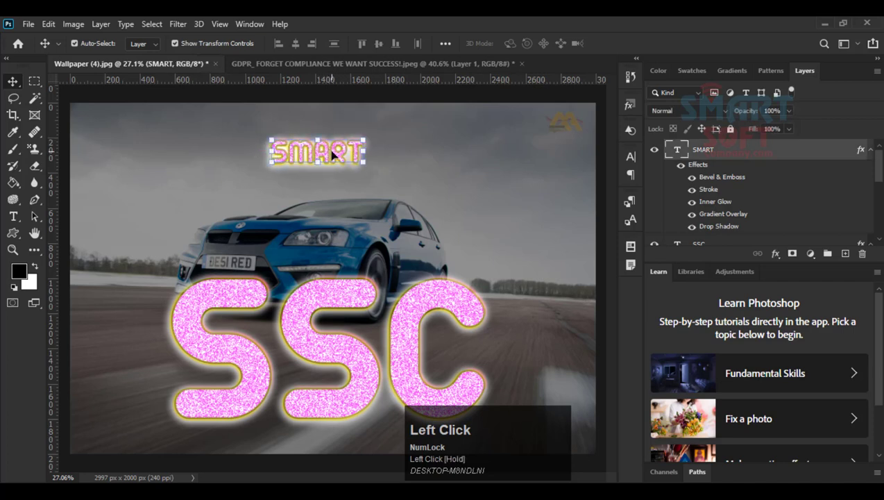
Step: Lower the SMART text's Bevel & Emboss depth and shadow opacity, and set its Soften to 5 px
left_click(722, 179)
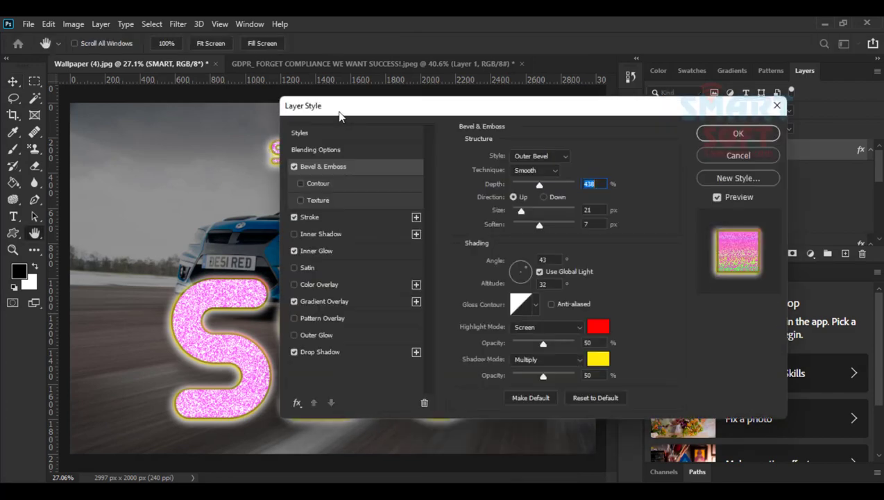
left_click_drag(332, 108, 589, 75)
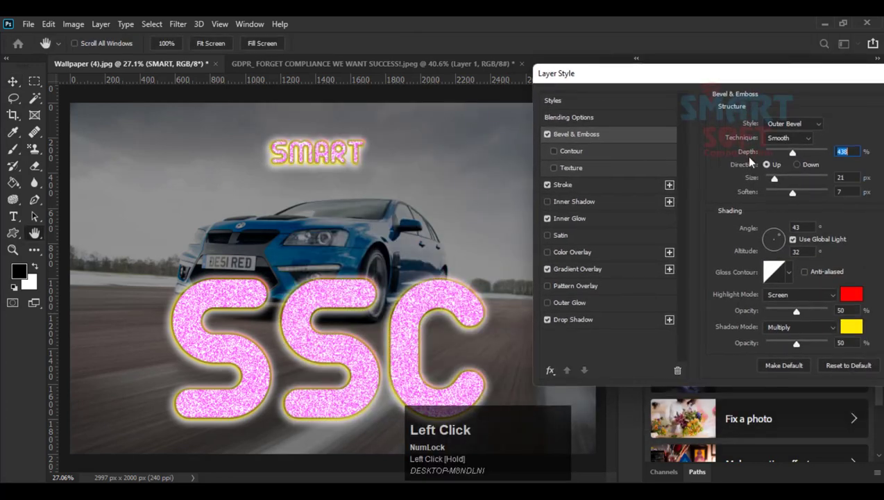
left_click(782, 192)
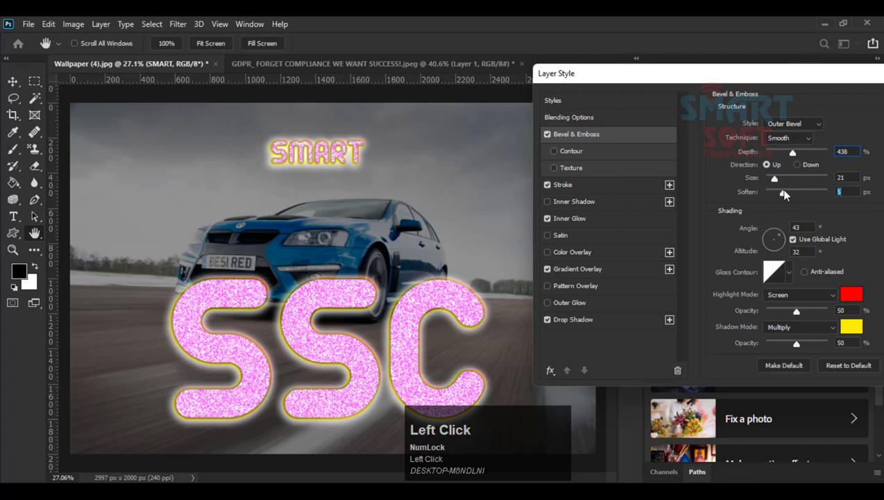
left_click(783, 153)
left_click(780, 343)
Step: Set the SMART text's stroke to 19% opacity and 2 px size, and apply the layer styles
left_click(772, 168)
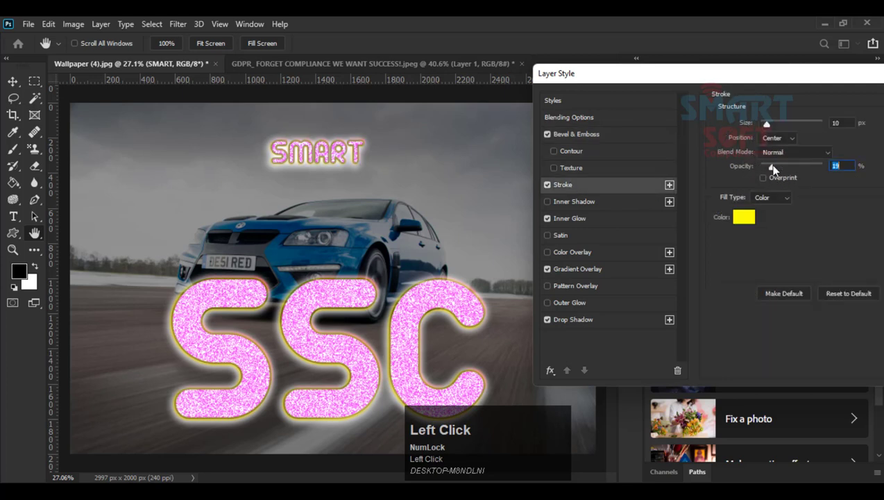
left_click_drag(763, 124, 761, 122)
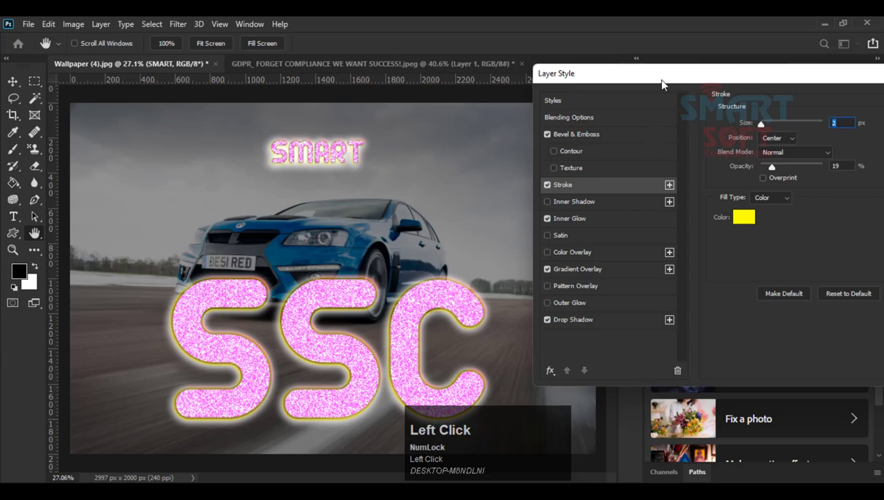
left_click_drag(662, 84, 466, 113)
left_click(805, 134)
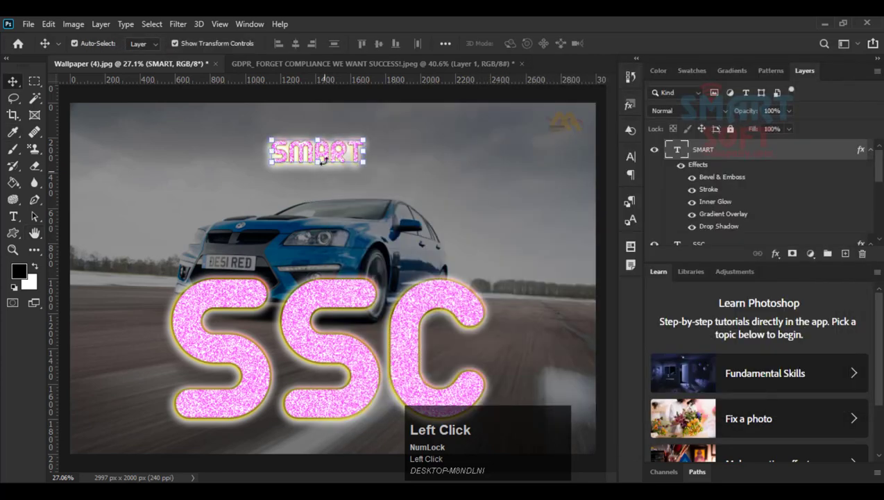
double_click(328, 156)
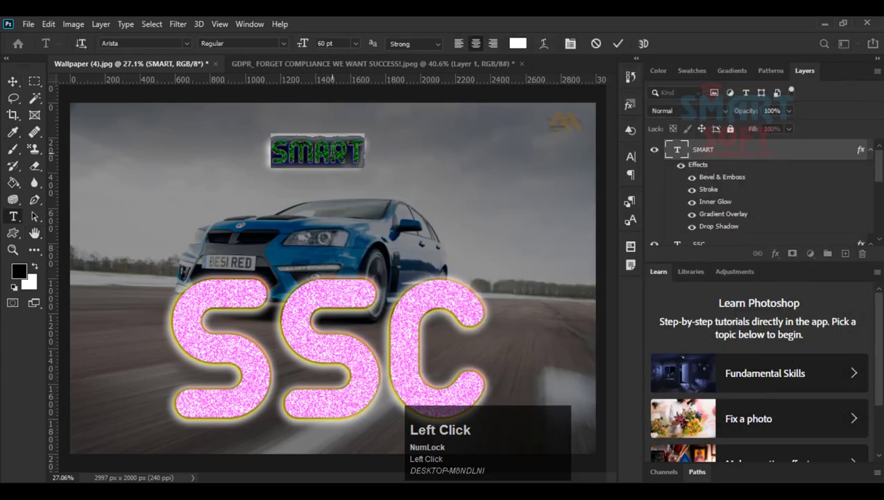
left_click(13, 82)
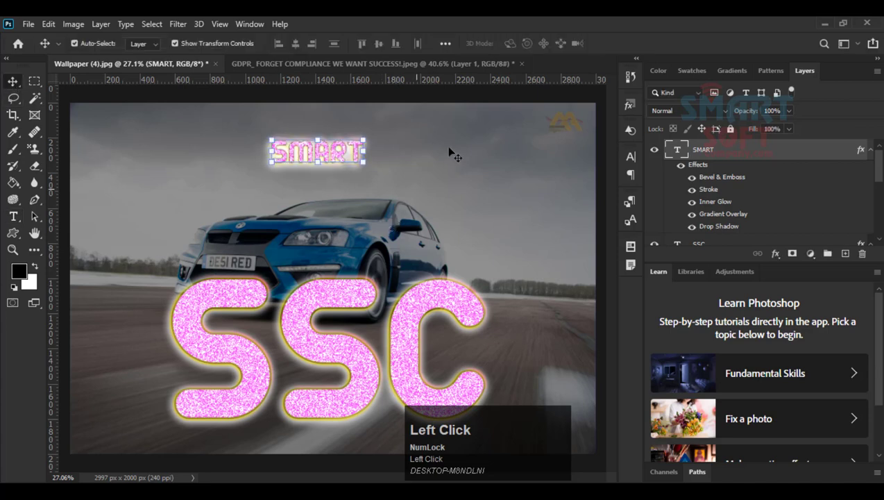
left_click(326, 162)
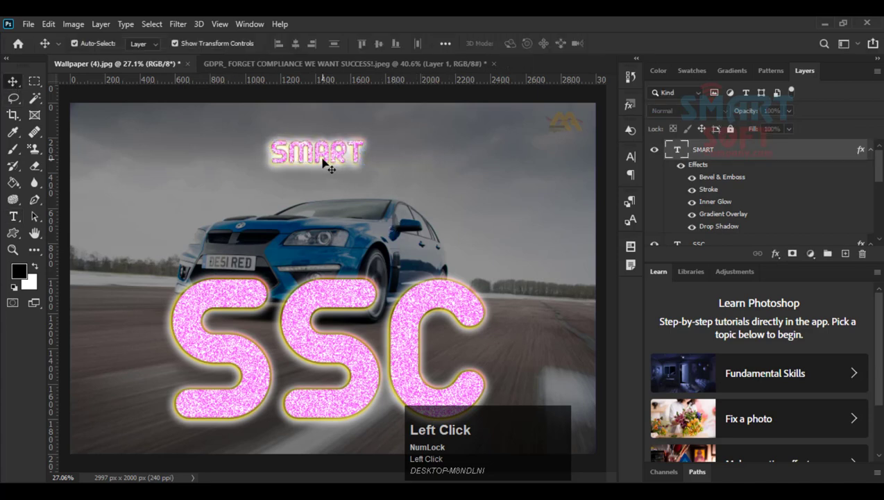
Step: Move the SMART text slightly right in the sky and the SSC lettering slightly up over the car
left_click(414, 175)
left_click_drag(339, 159, 349, 157)
left_click(433, 156)
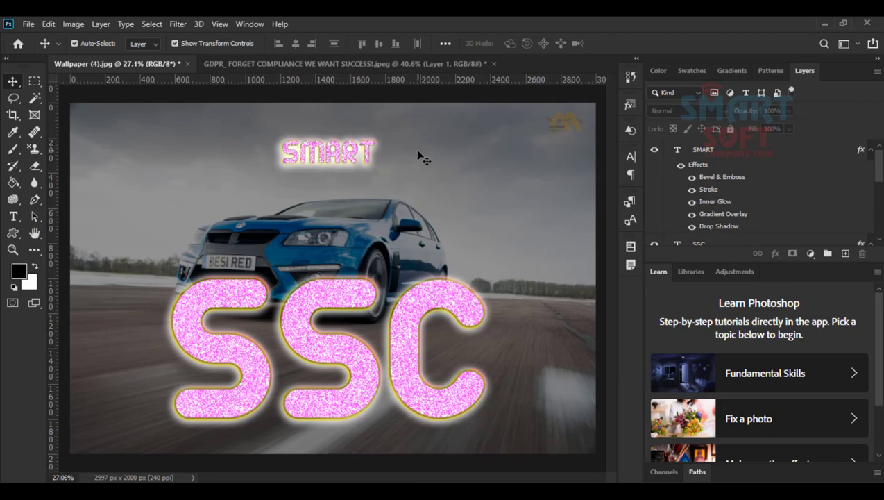
left_click_drag(365, 296, 365, 276)
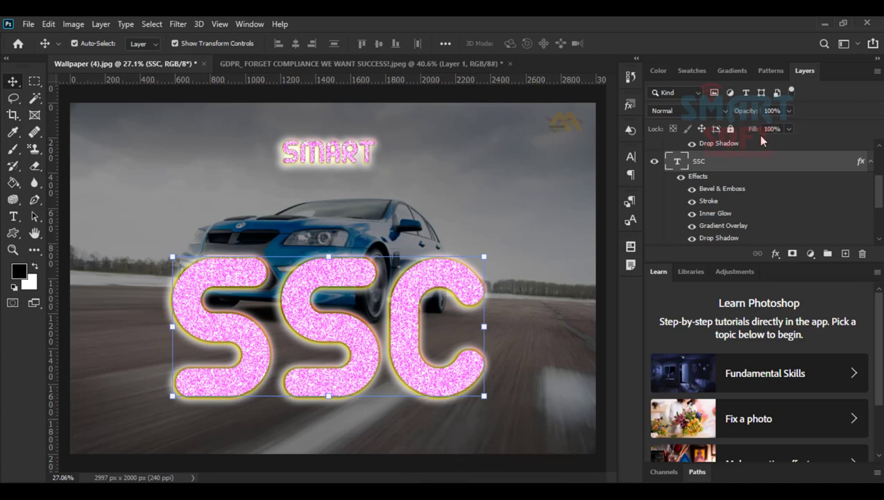
Step: Try out the SSC layer's opacity adjustment and leave it at 100%
left_click(404, 282)
left_click(789, 111)
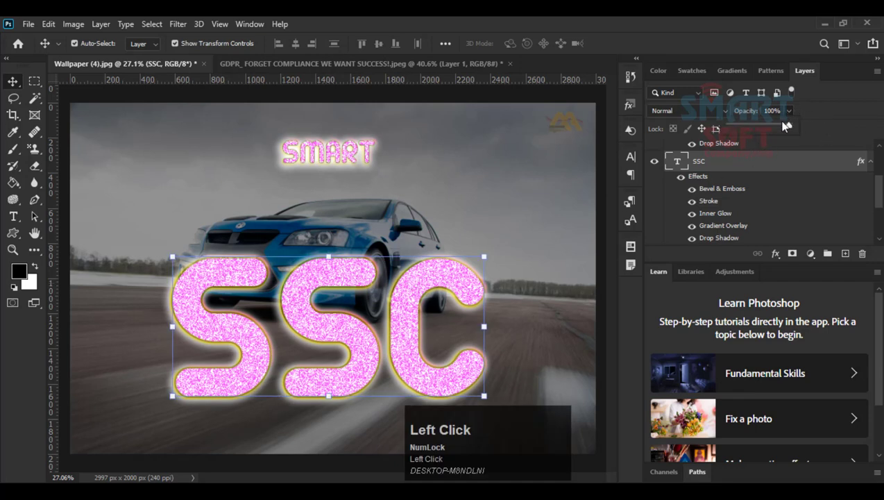
left_click_drag(785, 123, 842, 123)
left_click(837, 112)
Step: Lower the SSC layer's fill to 0% and move the lettering slightly down and to the right
left_click(789, 129)
left_click_drag(788, 147, 748, 149)
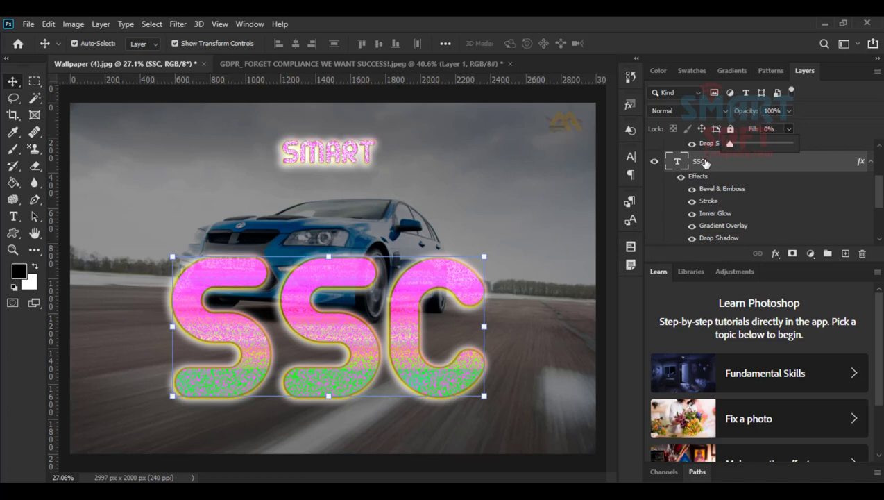
left_click(831, 134)
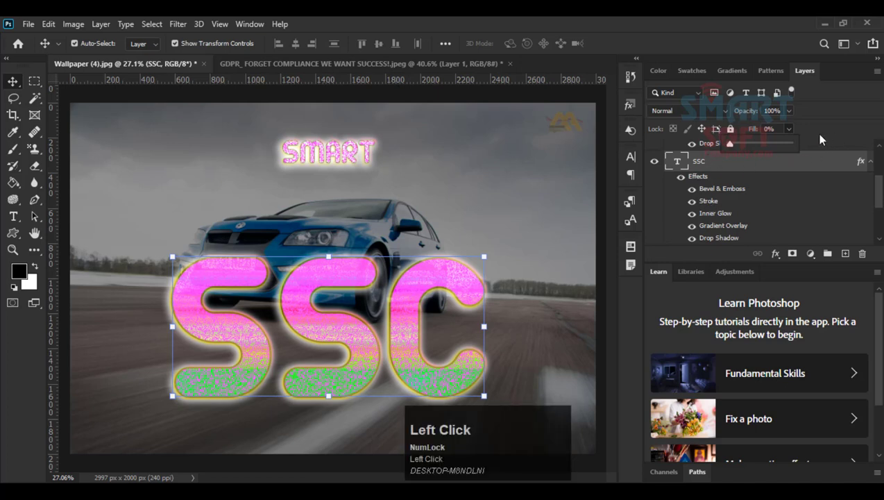
left_click_drag(416, 278, 426, 300)
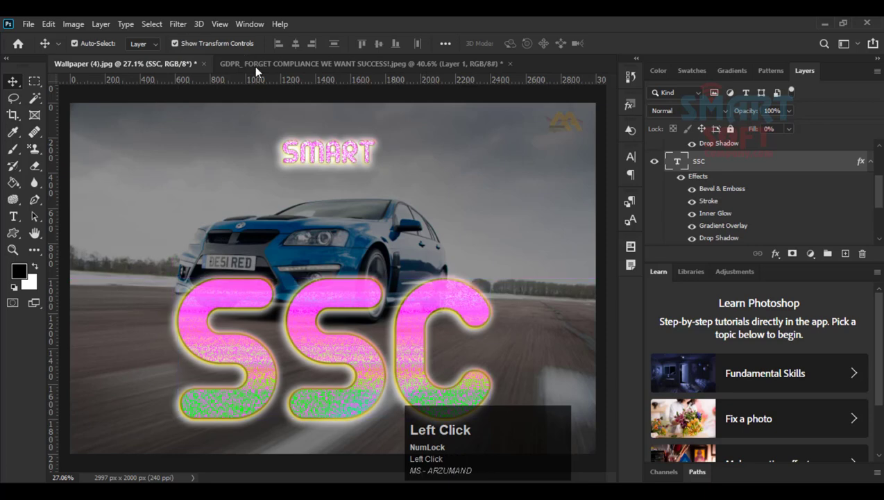
Step: Check the GDPR document, return to the Wallpaper (4).jpg document and minimize Photoshop to show the desktop
left_click(256, 65)
left_click(182, 64)
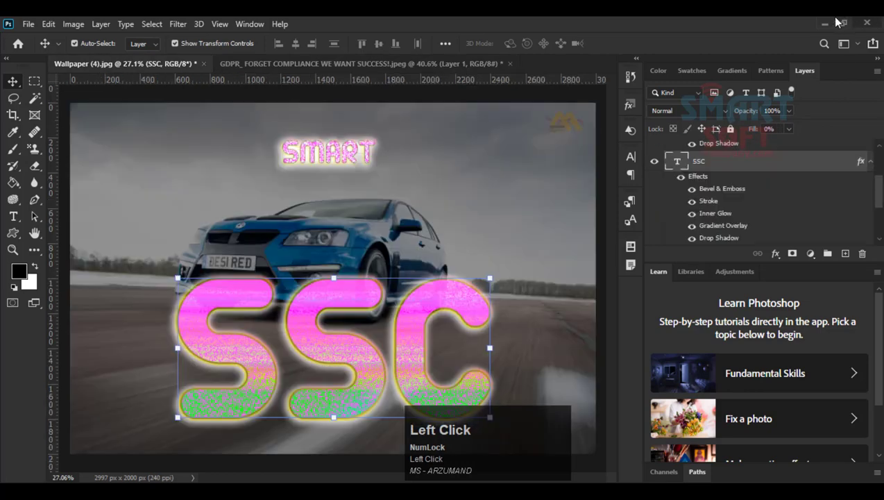
left_click(826, 23)
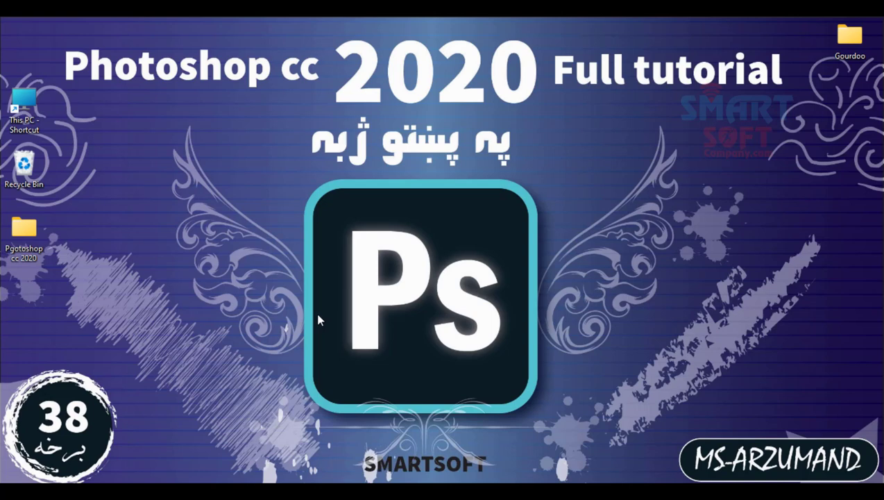
mouse_move(327, 213)
left_mouse_down()
mouse_move(505, 375)
mouse_move(395, 335)
mouse_move(320, 224)
mouse_move(332, 212)
left_mouse_up()
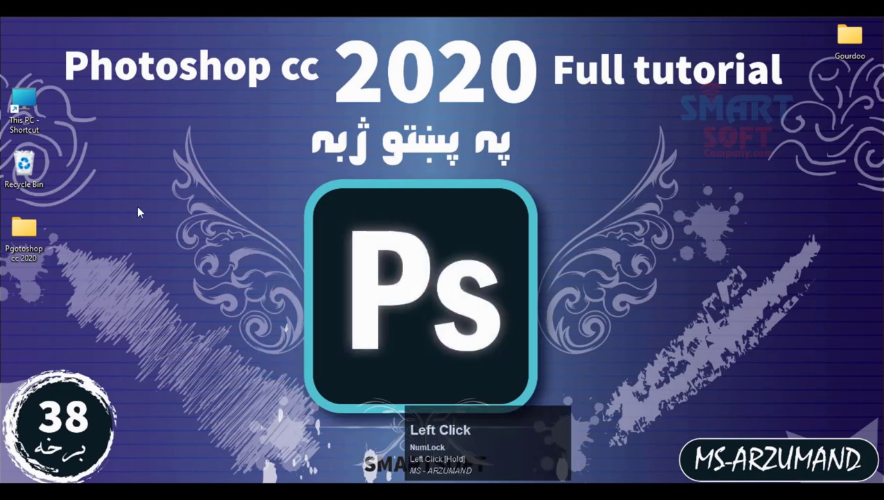